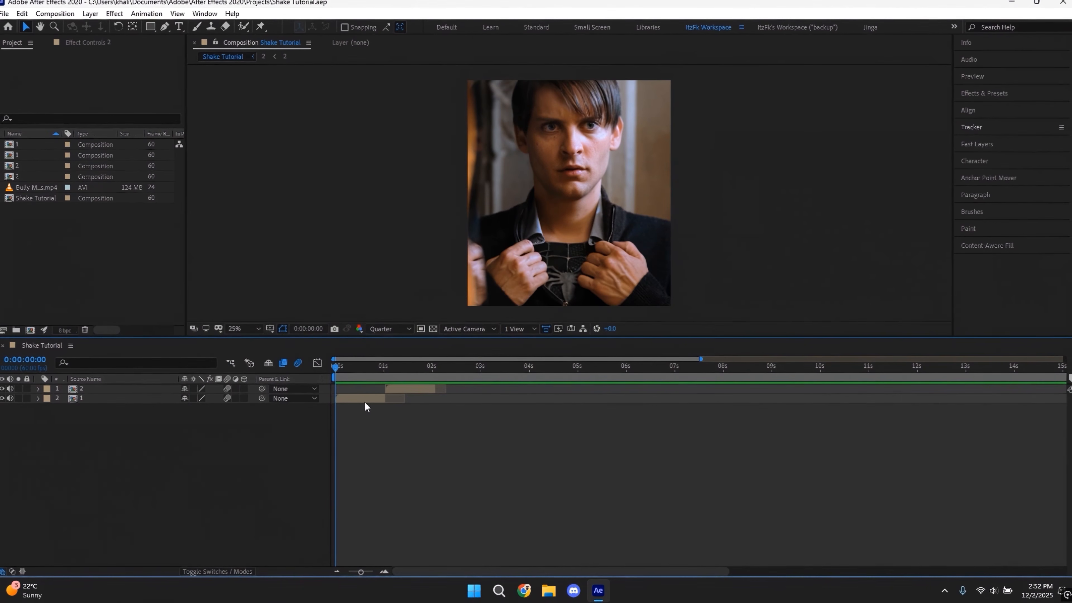
Add a null object directly above clip layer 1 and trim it to end at 0:00:01:02.
{"action": "left_click", "coordinate": [364, 401]}
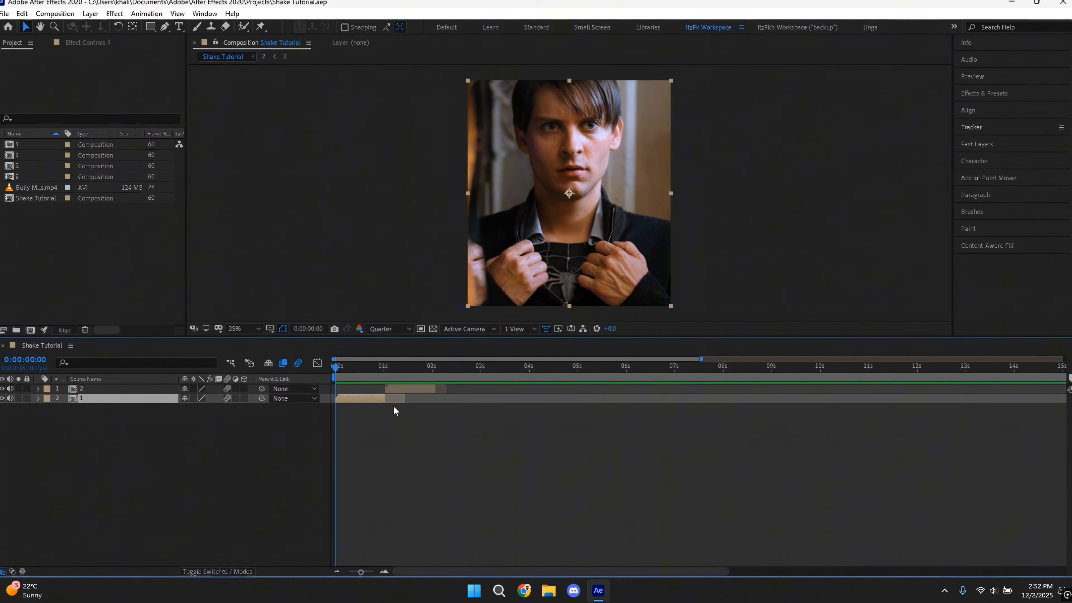
{"action": "key", "text": "ctrl+alt+shift+y"}
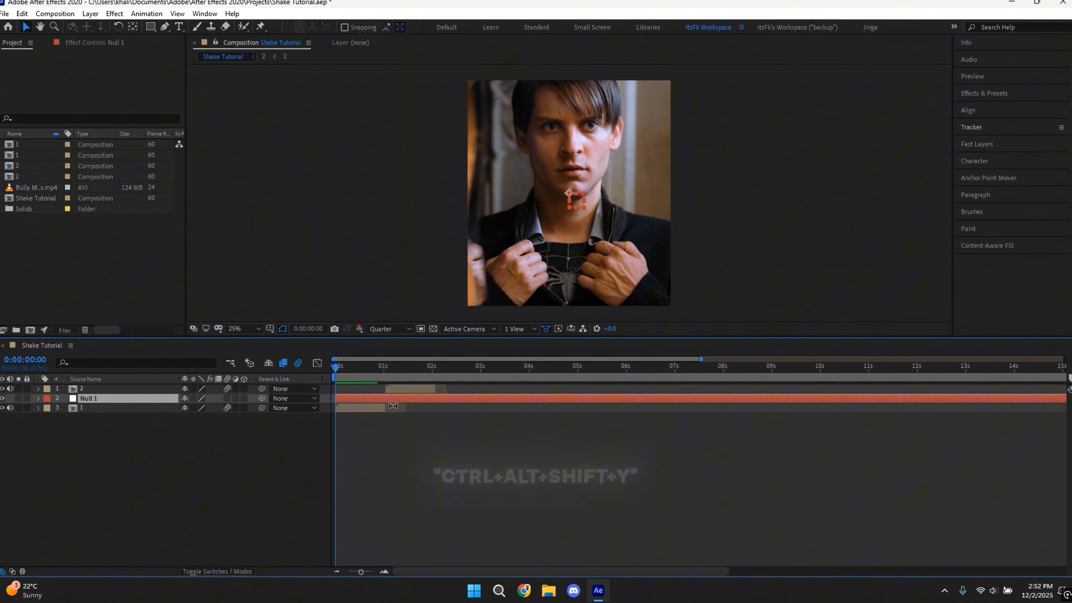
{"action": "scroll", "coordinate": [384, 367], "scroll_direction": "up", "scroll_amount": 2}
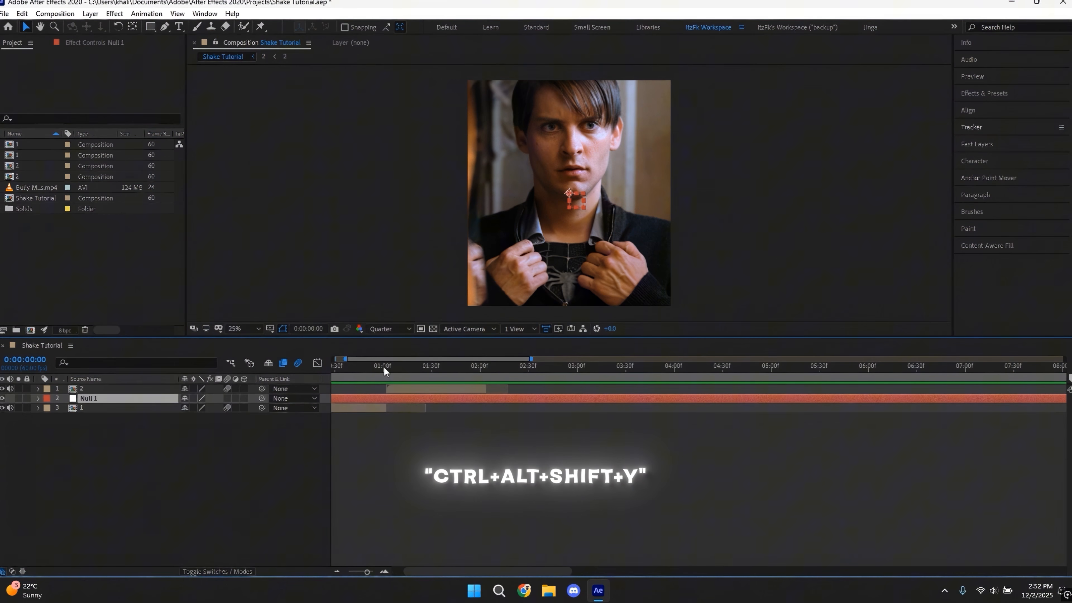
{"action": "left_click", "coordinate": [386, 366]}
{"action": "key", "text": "ctrl+shift+d"}
{"action": "key", "text": "Delete"}
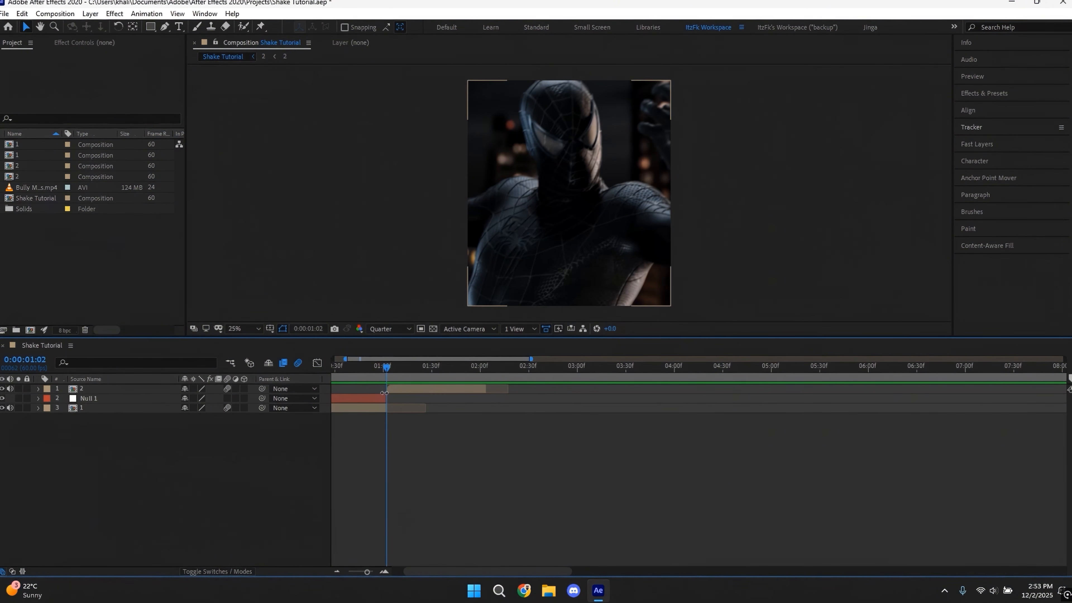
Parent clip layer 1 to Null 1 at the start of the composition.
{"action": "key", "text": "Home"}
{"action": "left_click", "coordinate": [400, 411]}
{"action": "left_click_drag", "start_coordinate": [269, 408], "coordinate": [133, 399]}
Keyframe Null 1's scale from 100% at 0:00:00:27 to 160% at 0:00:01:01.
{"action": "left_click", "coordinate": [379, 367]}
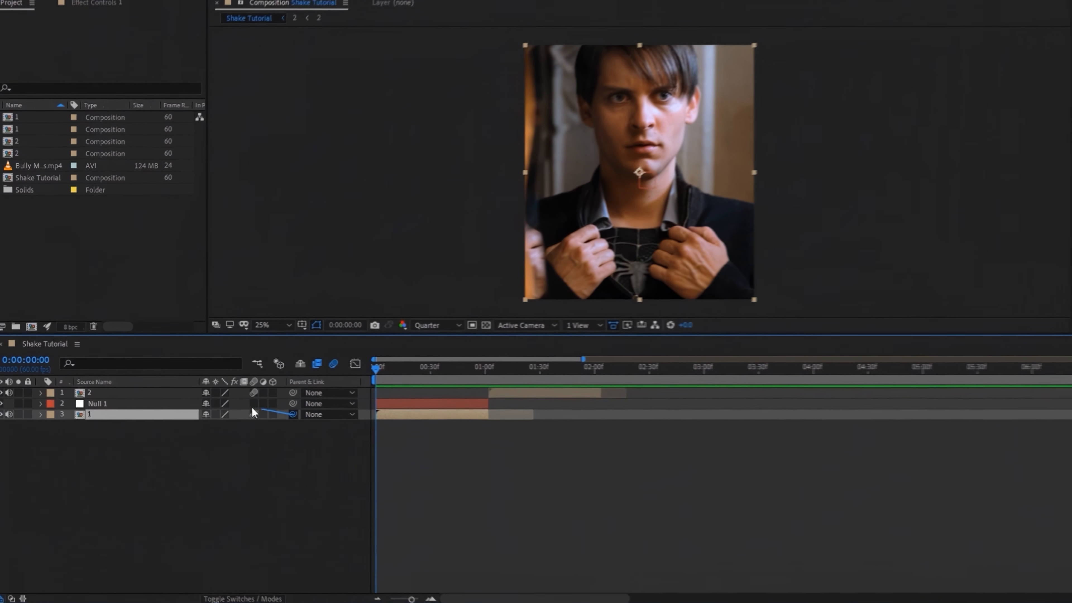
{"action": "left_click_drag", "start_coordinate": [442, 374], "coordinate": [446, 368]}
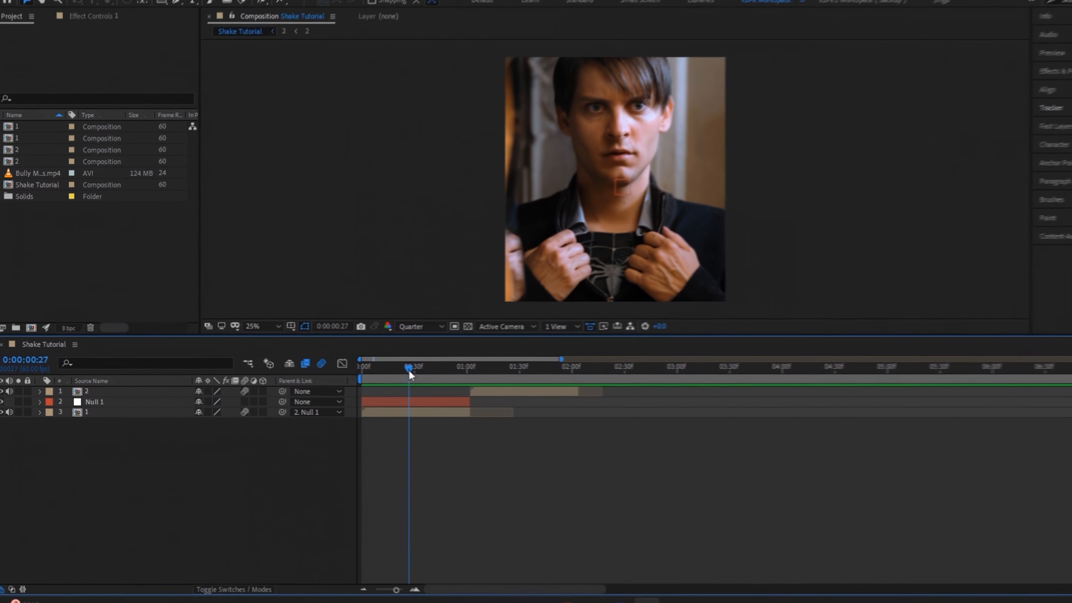
{"action": "left_click", "coordinate": [451, 405]}
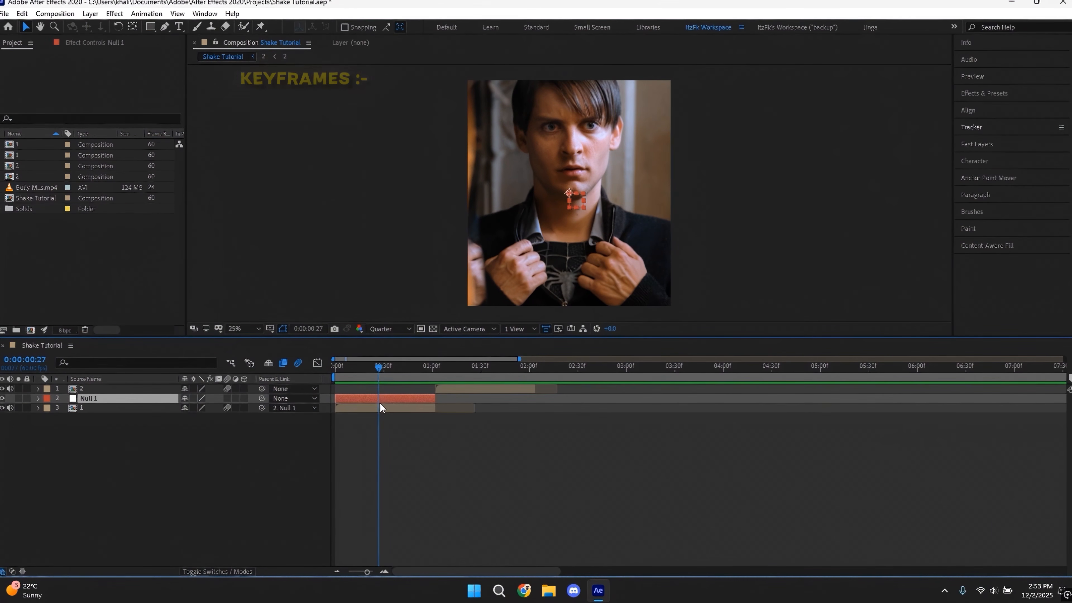
{"action": "key", "text": "s"}
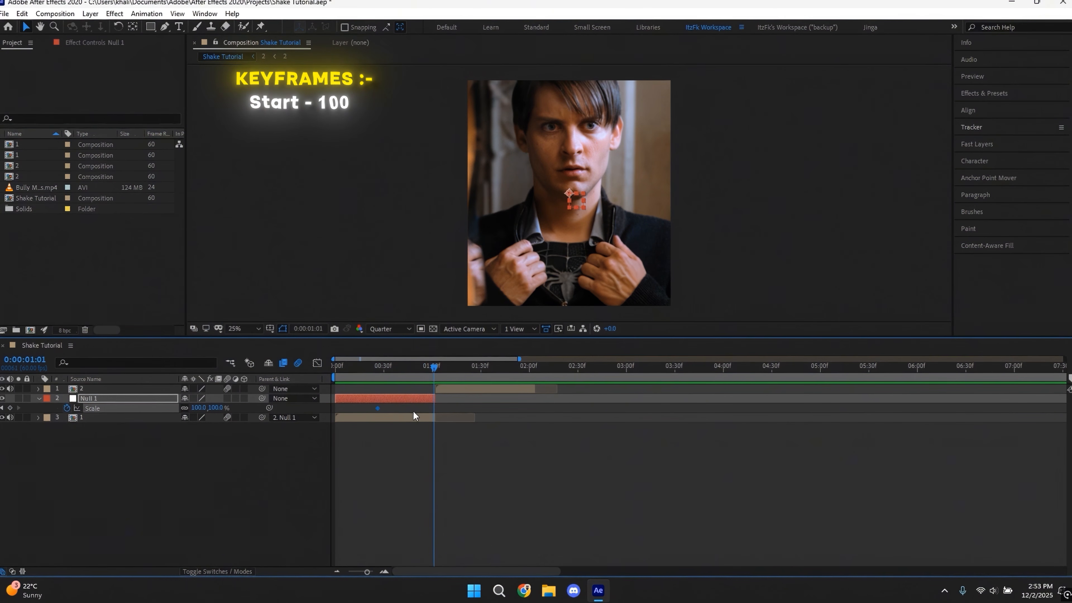
{"action": "key", "text": "F2"}
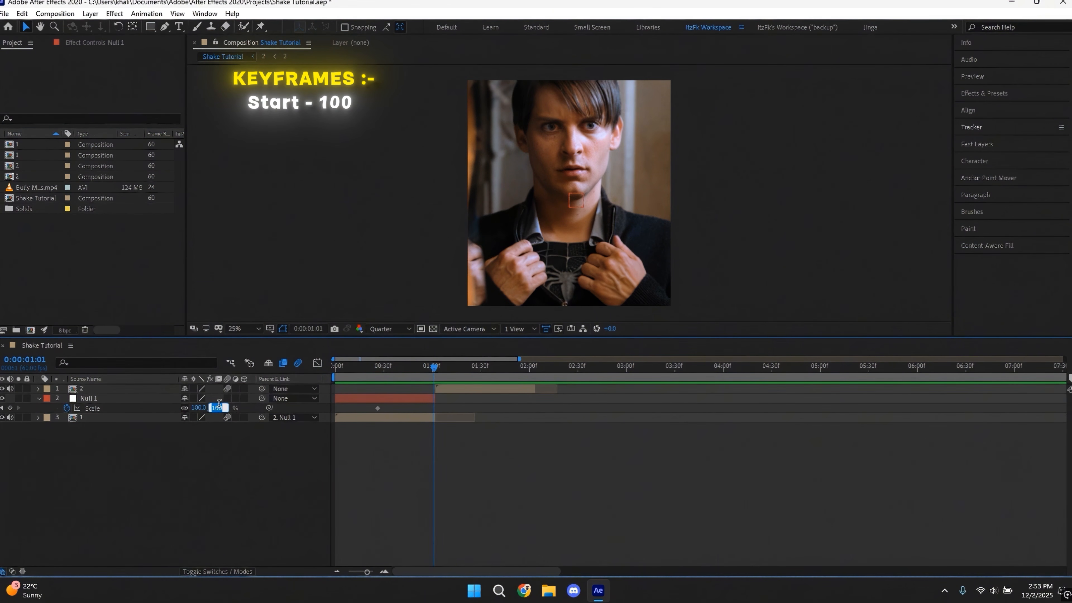
{"action": "key", "text": "Return"}
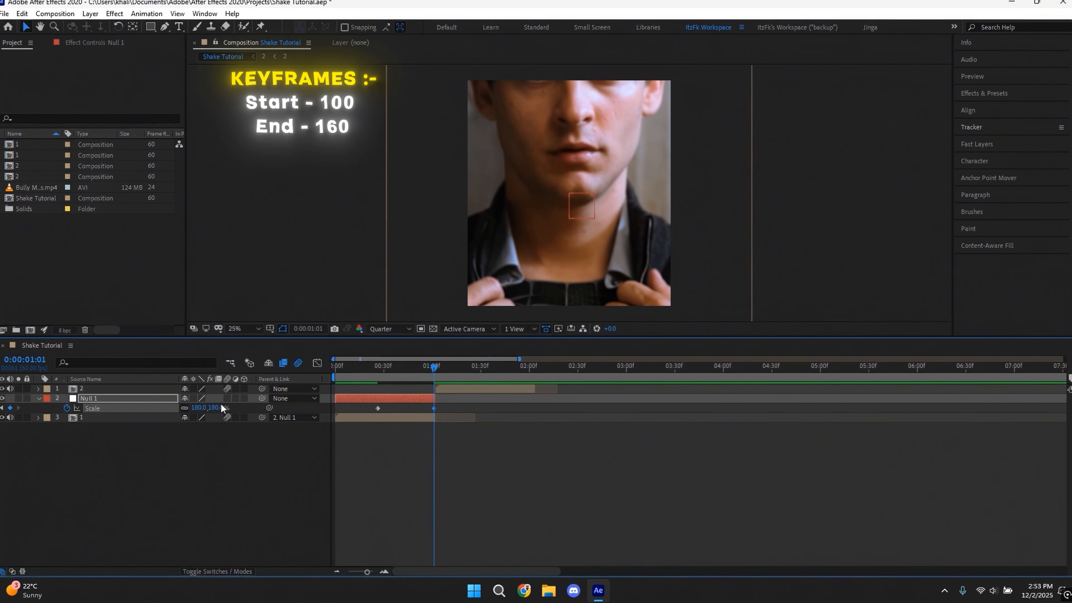
{"action": "key", "text": "F2"}
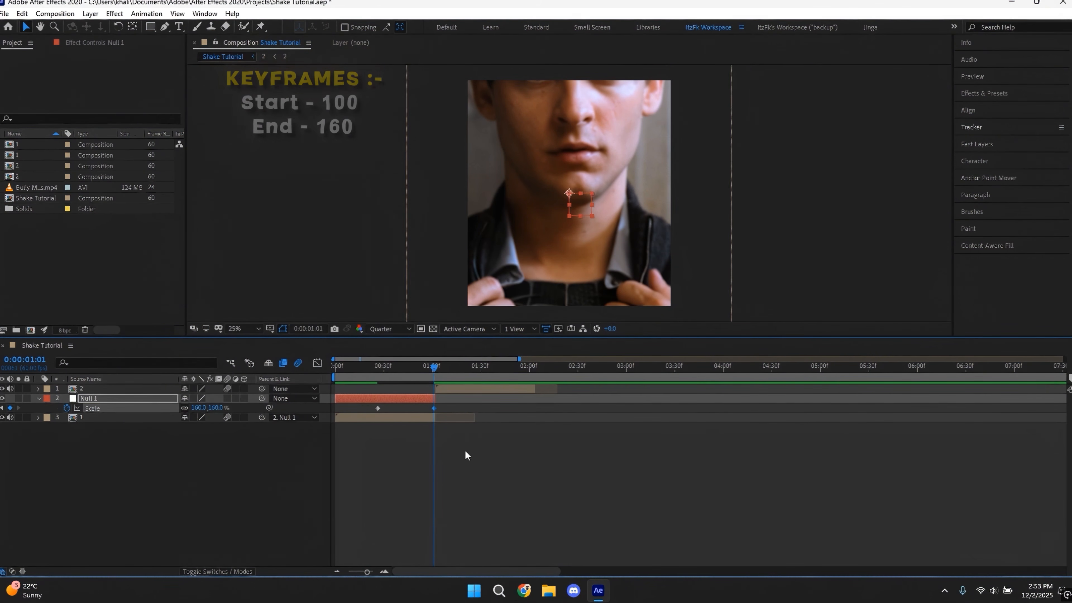
Easy-ease Null 1's scale keyframes and shape the value curve to start slowly and rise steeply at the end.
{"action": "left_click_drag", "start_coordinate": [552, 407], "coordinate": [396, 421]}
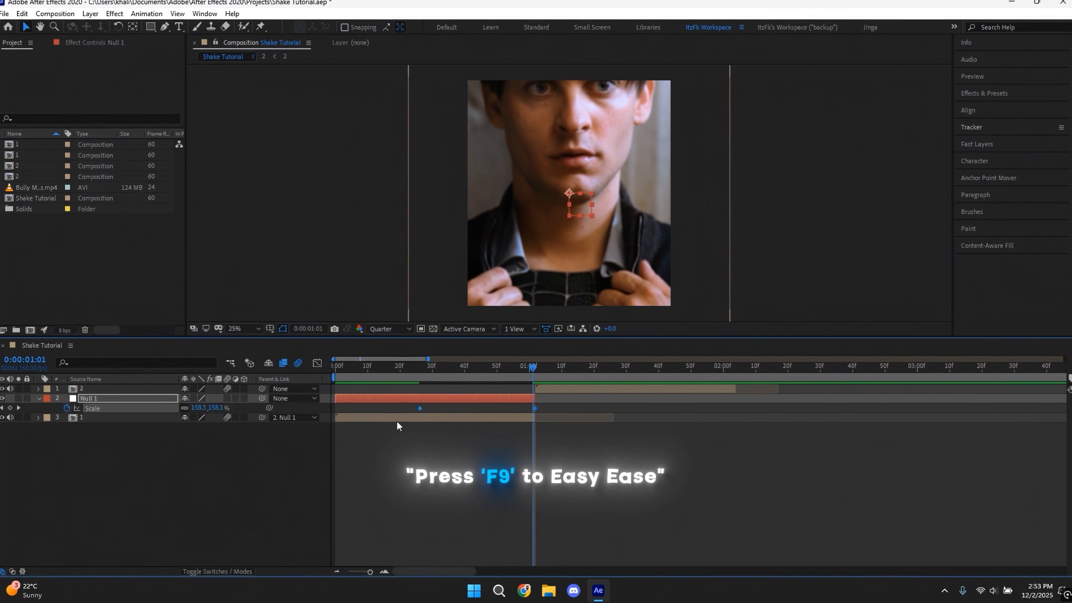
{"action": "key", "text": "F9"}
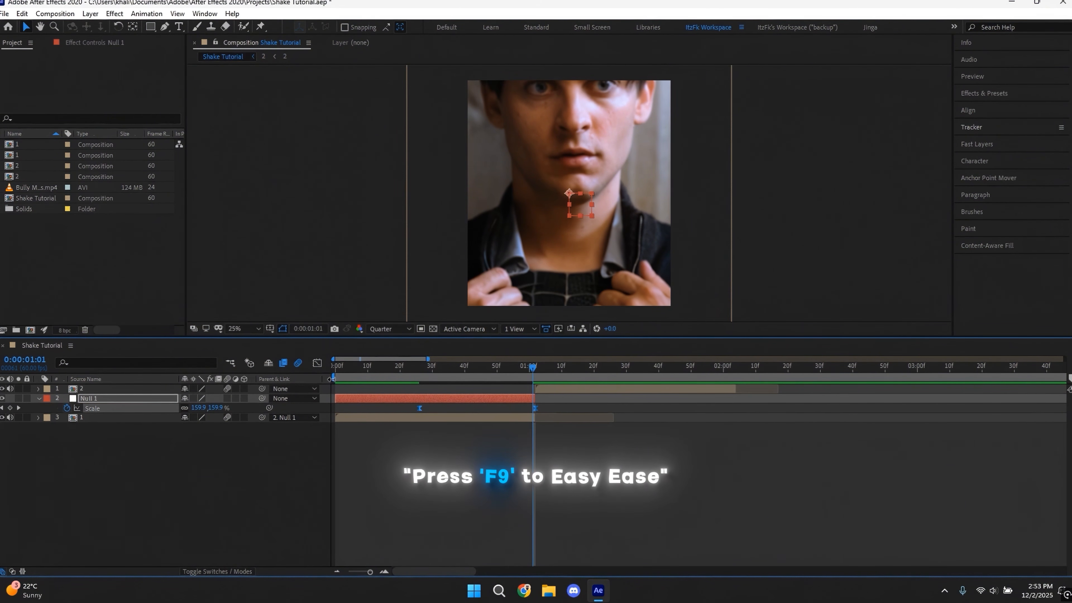
{"action": "left_click", "coordinate": [316, 362]}
{"action": "left_click_drag", "start_coordinate": [600, 457], "coordinate": [582, 518]}
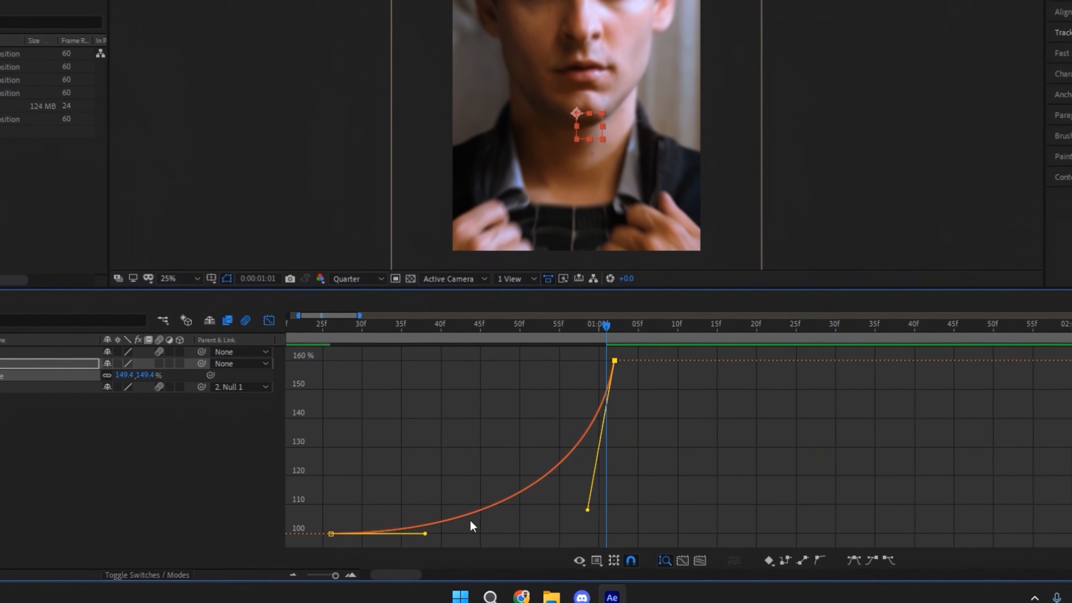
{"action": "left_click_drag", "start_coordinate": [445, 537], "coordinate": [531, 534]}
{"action": "key", "text": "space"}
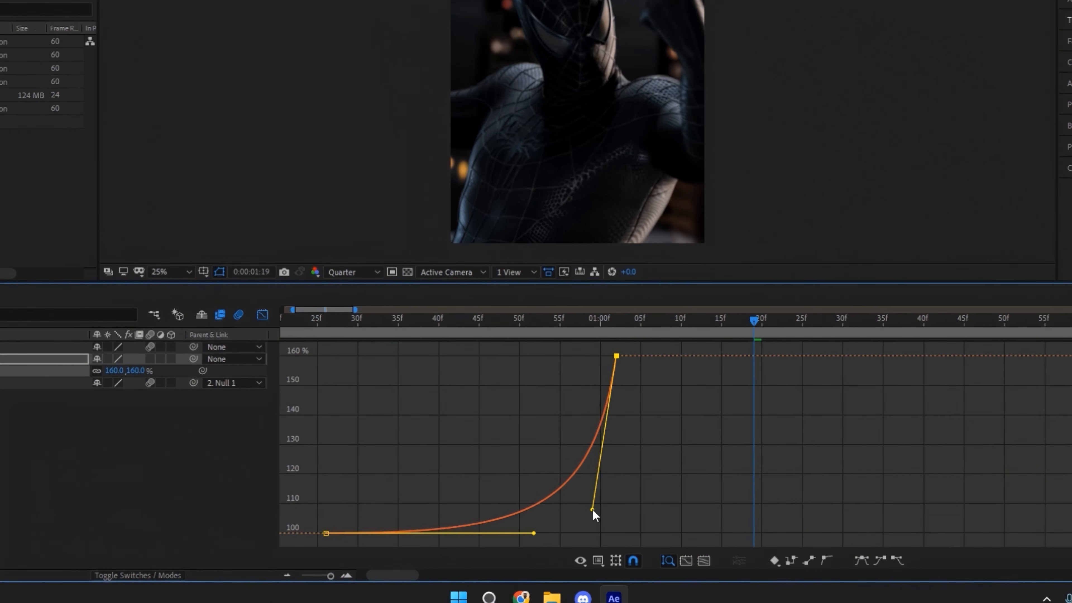
{"action": "key", "text": "shift+F3"}
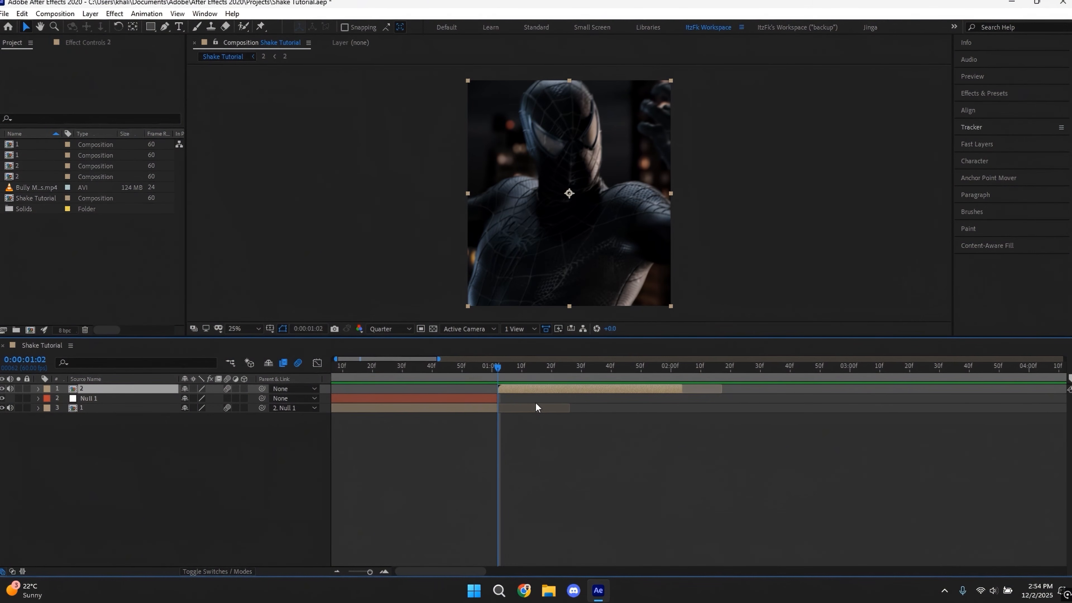
Add a null object above clip layer 2 from 0:00:01:02 and trim it to the clip's end at 0:00:02:04.
{"action": "key", "text": "ctrl+alt+shift+y"}
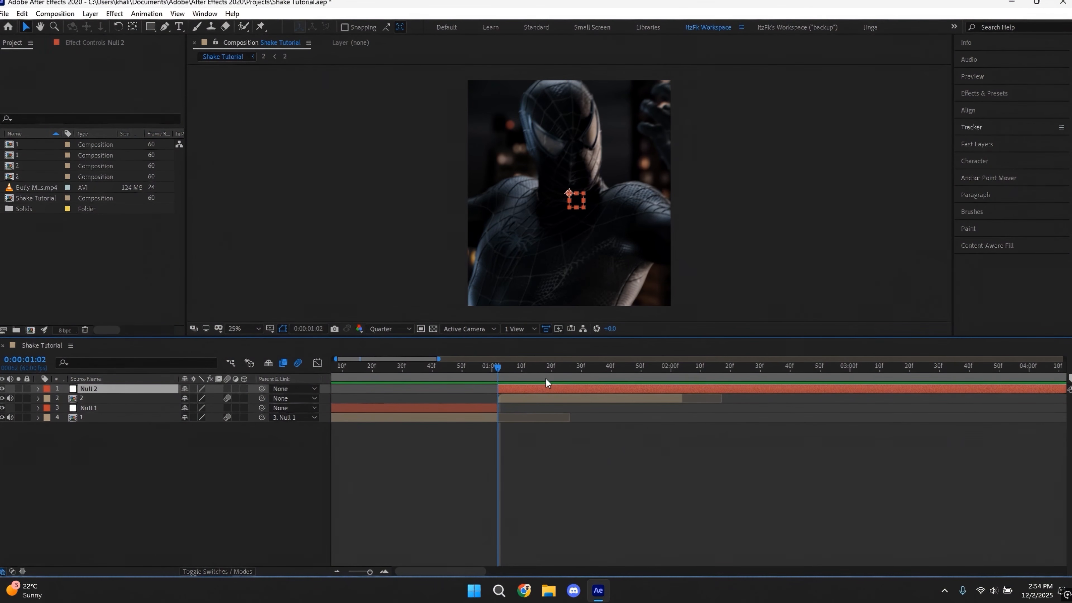
{"action": "left_click_drag", "start_coordinate": [559, 373], "coordinate": [680, 372]}
{"action": "key", "text": "ctrl+shift+d"}
{"action": "key", "text": "="}
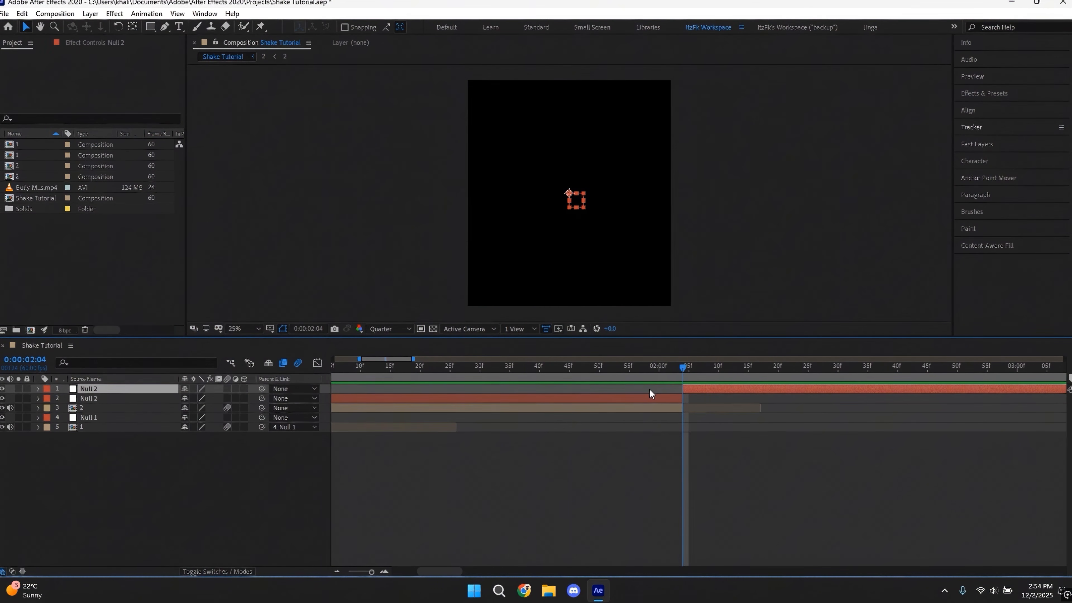
{"action": "key", "text": "Delete"}
Parent clip layer 2 to Null 2 at the clip's in point, 0:00:01:02.
{"action": "key", "text": "minus"}
{"action": "key", "text": "minus"}
{"action": "key", "text": "i"}
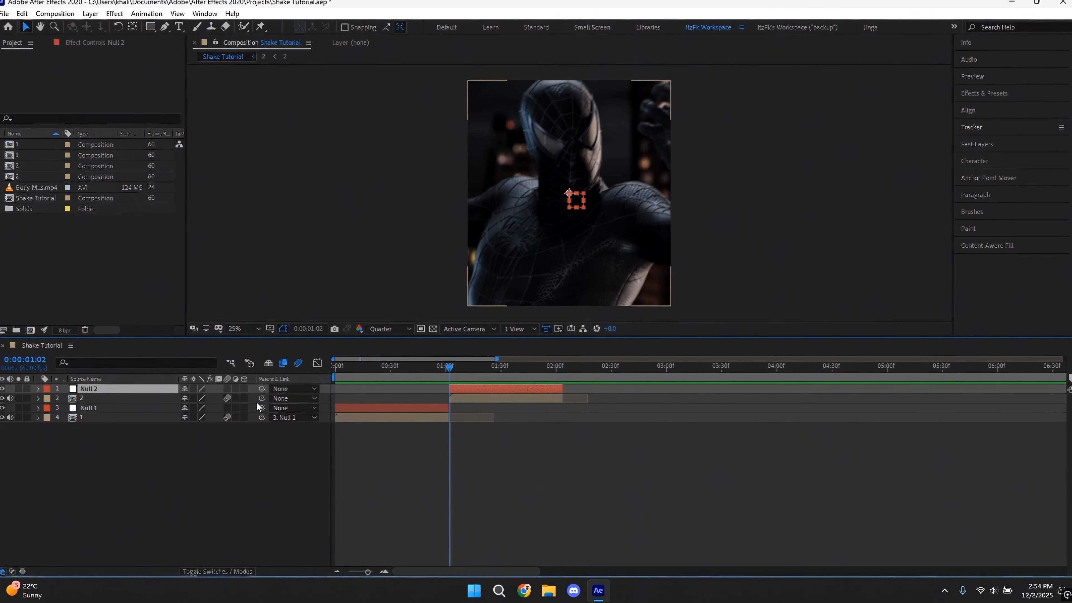
{"action": "left_click_drag", "start_coordinate": [260, 396], "coordinate": [144, 396]}
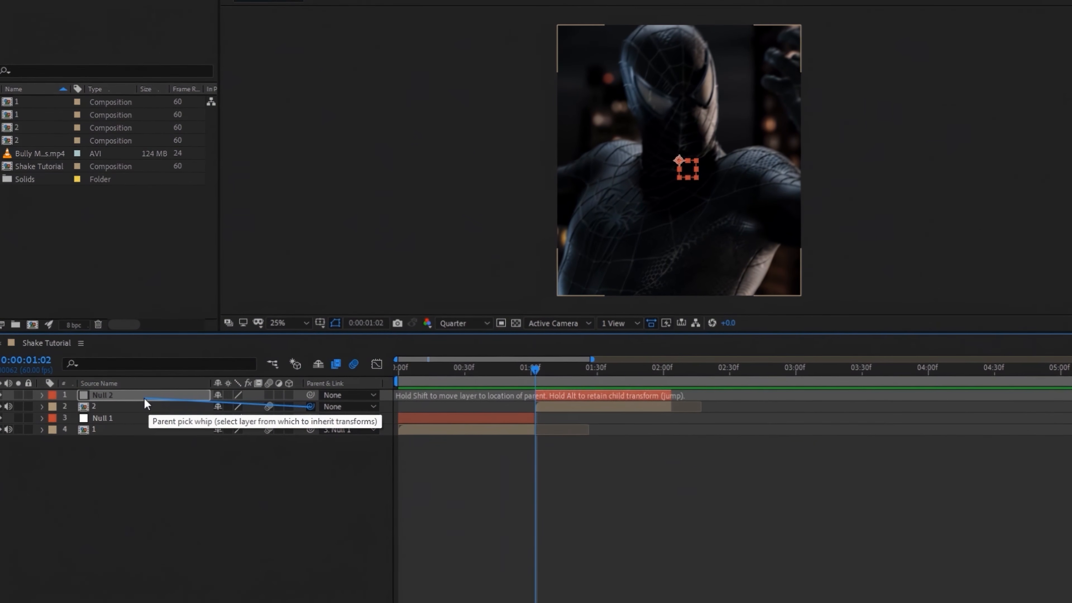
Apply Motion Tile to clip layer 2 with output width and height of 300 and mirrored edges.
{"action": "key", "text": "ctrl+space"}
{"action": "type", "text": "motio"}
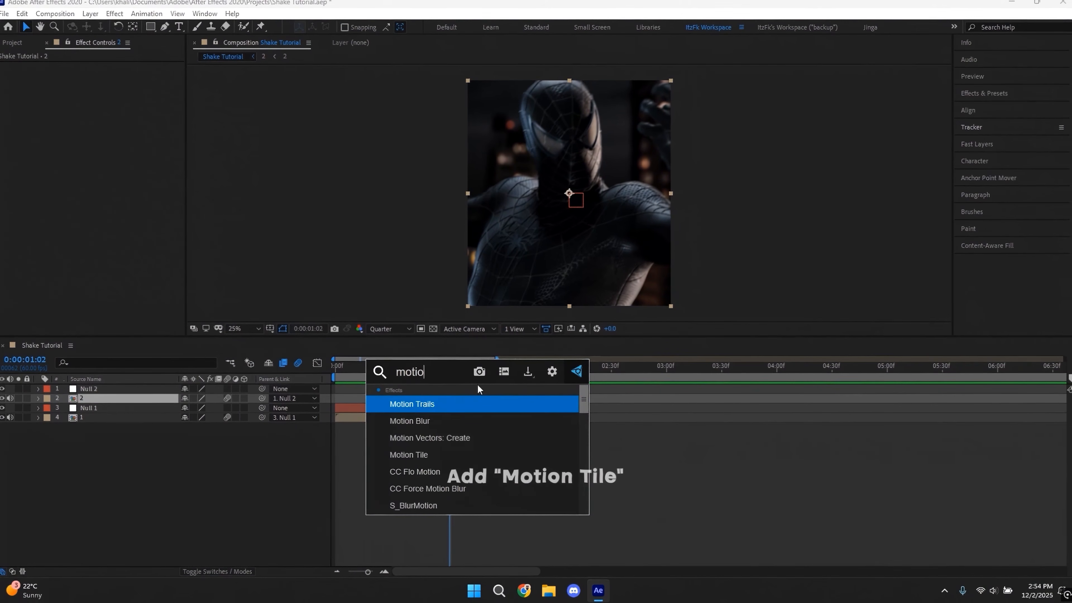
{"action": "type", "text": "n t"}
{"action": "key", "text": "Down"}
{"action": "key", "text": "Return"}
{"action": "left_click", "coordinate": [109, 104]}
{"action": "type", "text": "300"}
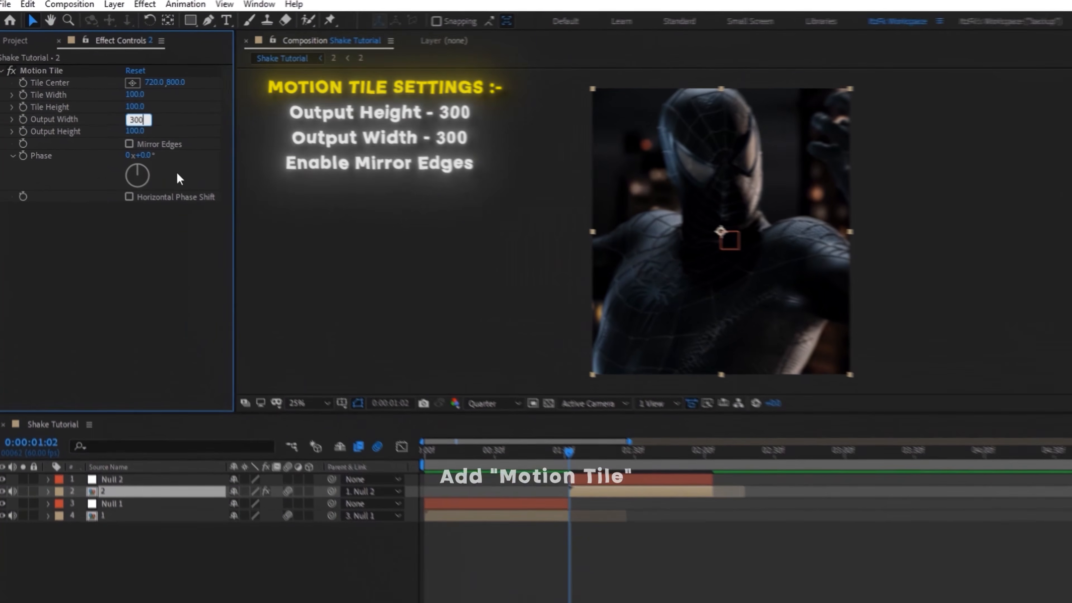
{"action": "key", "text": "Return"}
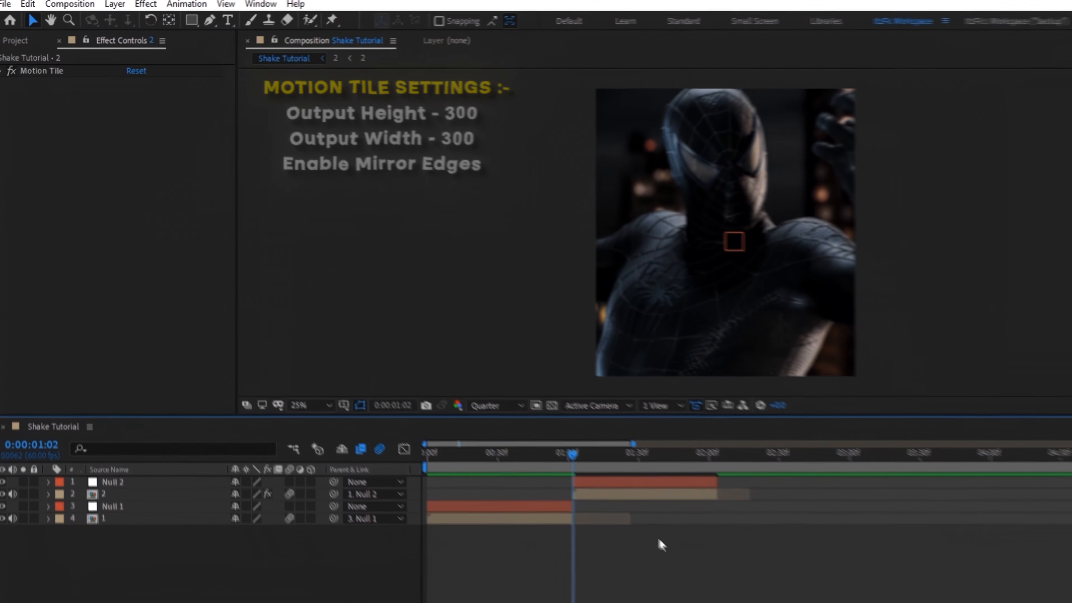
Keyframe Null 2's scale from 75% at 0:00:01:02 to 115% at 0:00:01:46.
{"action": "left_click", "coordinate": [107, 481]}
{"action": "key", "text": "s"}
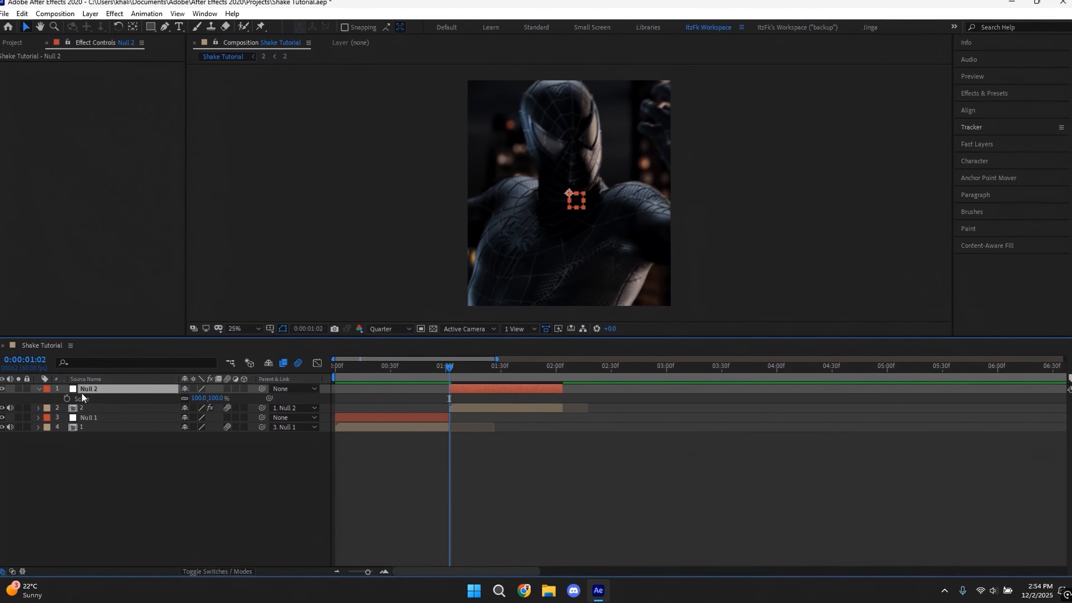
{"action": "left_click", "coordinate": [67, 398]}
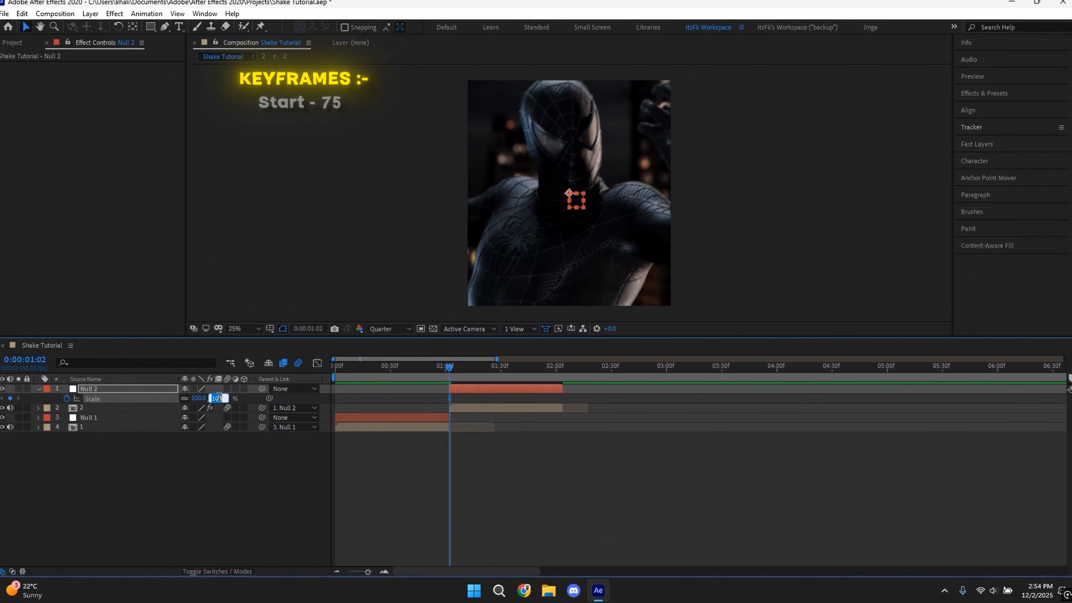
{"action": "key", "text": "Return"}
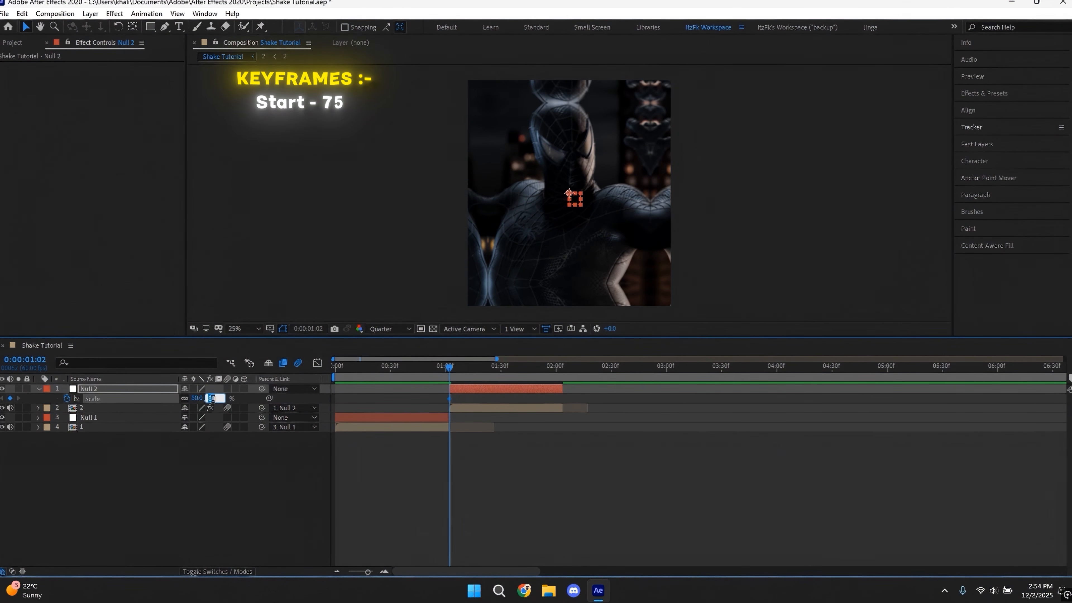
{"action": "type", "text": "75"}
{"action": "key", "text": "Return"}
{"action": "left_click_drag", "start_coordinate": [449, 366], "coordinate": [530, 383]}
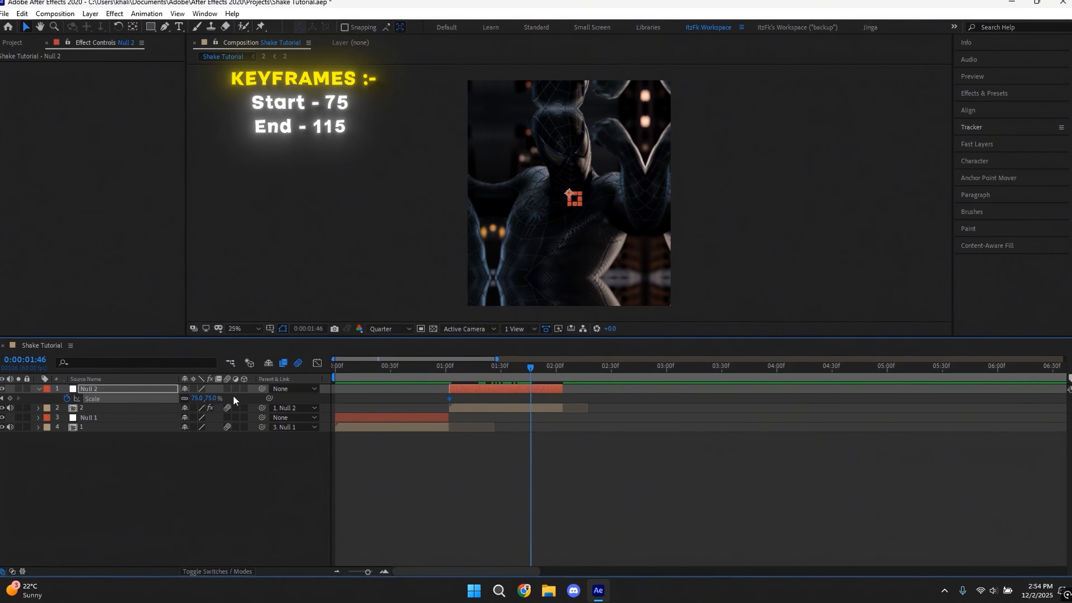
{"action": "type", "text": "115"}
{"action": "key", "text": "Return"}
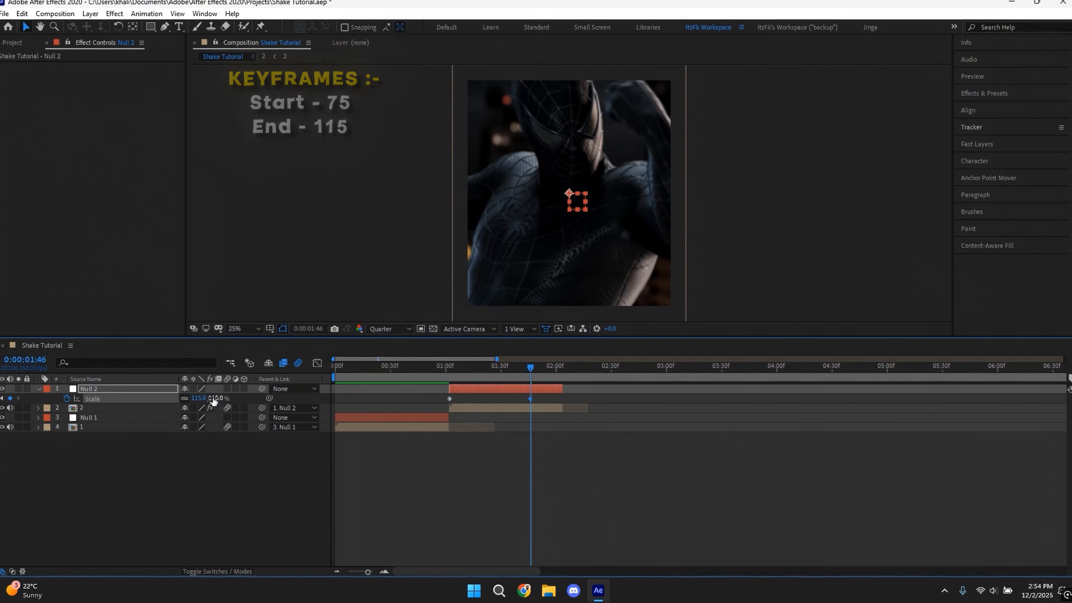
Easy-ease Null 2's scale keyframes, shape the value curve to rise steeply at the start, and preview it.
{"action": "key", "text": "j"}
{"action": "key", "text": "F9"}
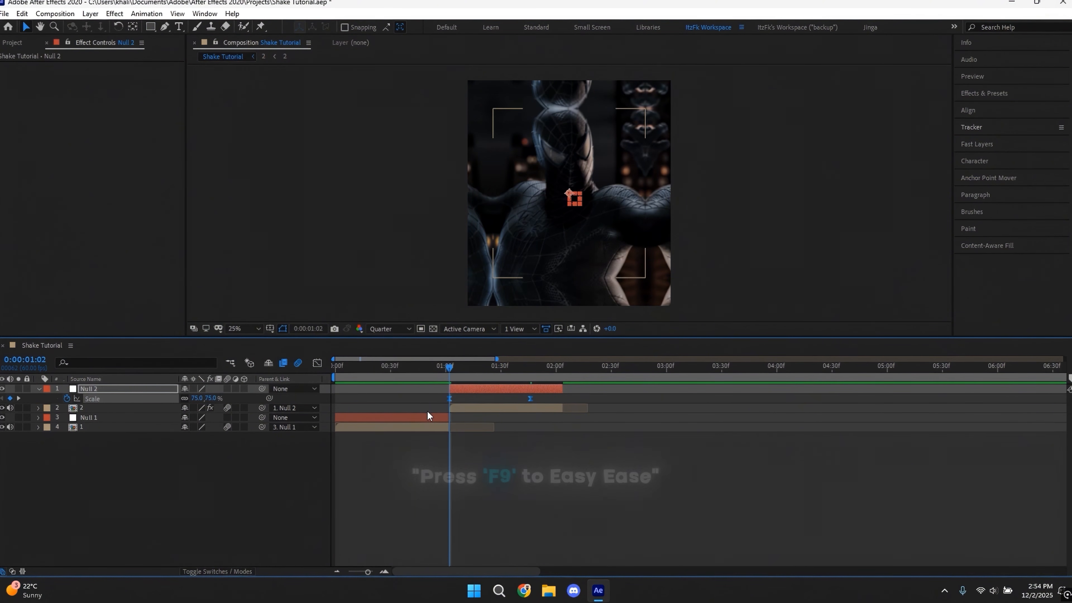
{"action": "left_click", "coordinate": [317, 363]}
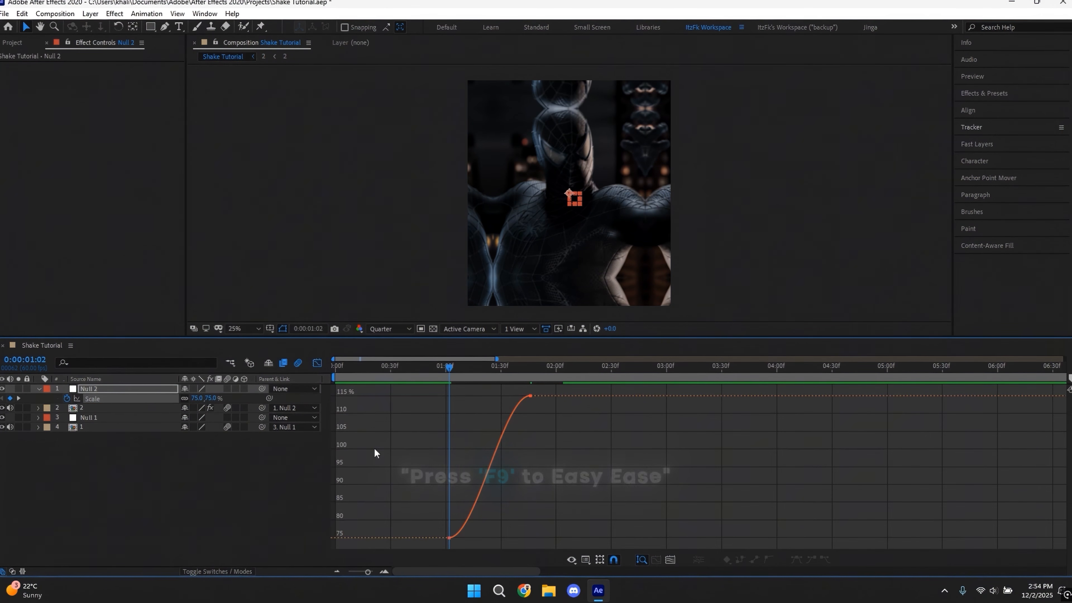
{"action": "scroll", "coordinate": [439, 524], "scroll_direction": "up", "scroll_amount": 3}
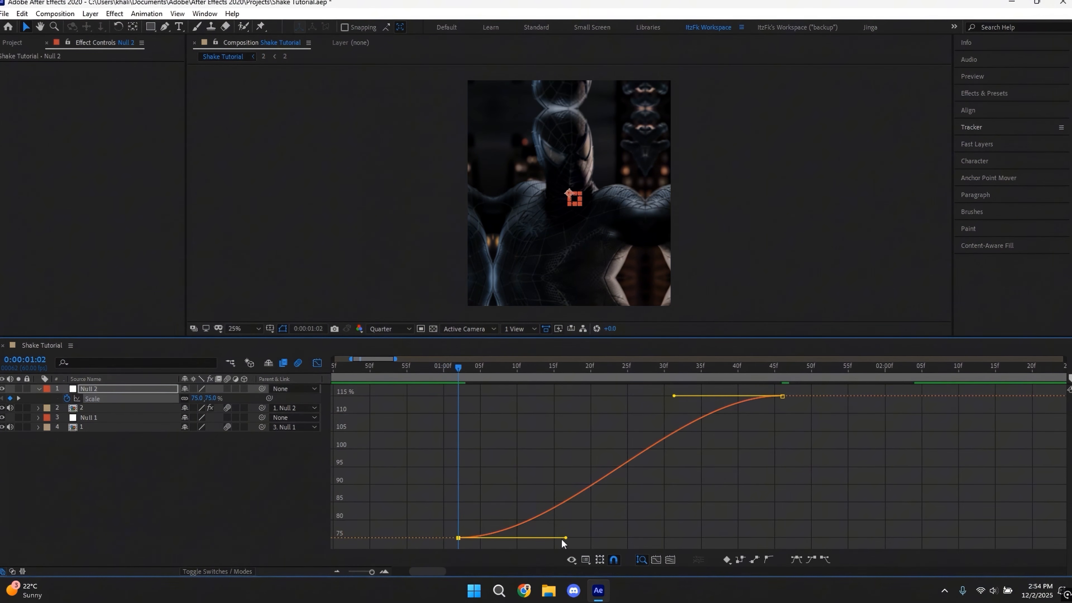
{"action": "left_click_drag", "start_coordinate": [565, 538], "coordinate": [477, 424]}
{"action": "key", "text": "space"}
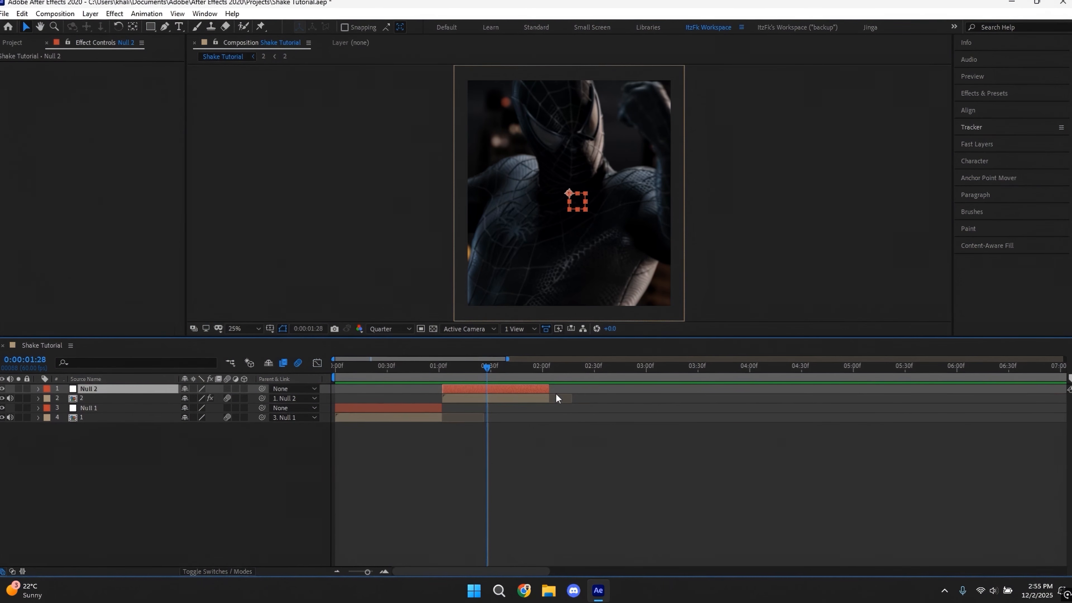
Add a null object above Null 2, trimmed to Null 2's span, and parent Null 2 to it.
{"action": "key", "text": "ctrl+d"}
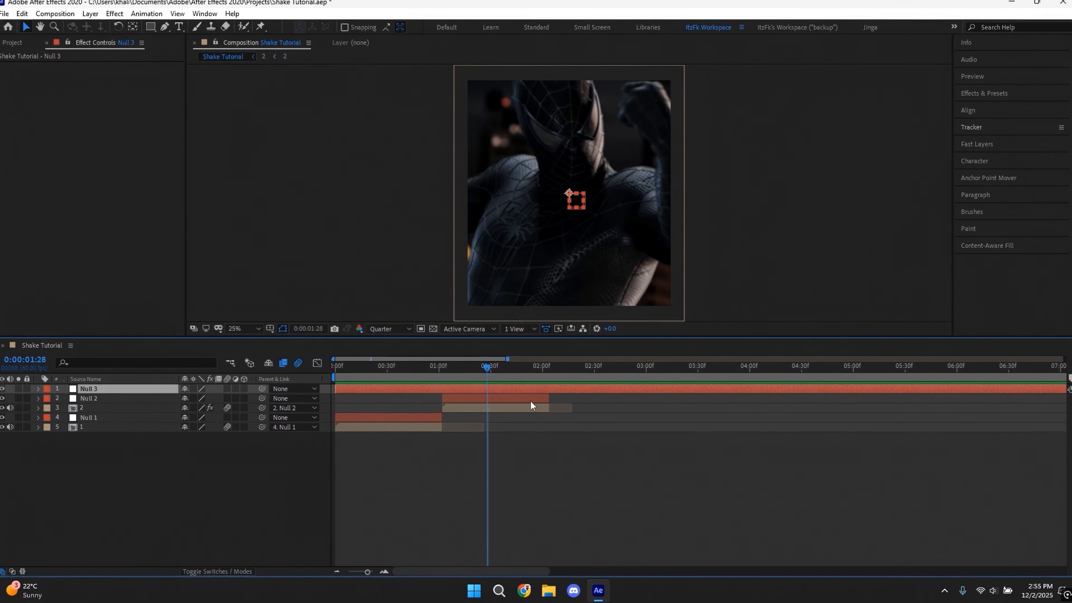
{"action": "key", "text": "equal"}
{"action": "left_click_drag", "start_coordinate": [262, 399], "coordinate": [114, 388]}
Keyframe Null 3's scale at 100% and move that keyframe to about 0:00:01:16.
{"action": "key", "text": "u"}
{"action": "left_click", "coordinate": [552, 393]}
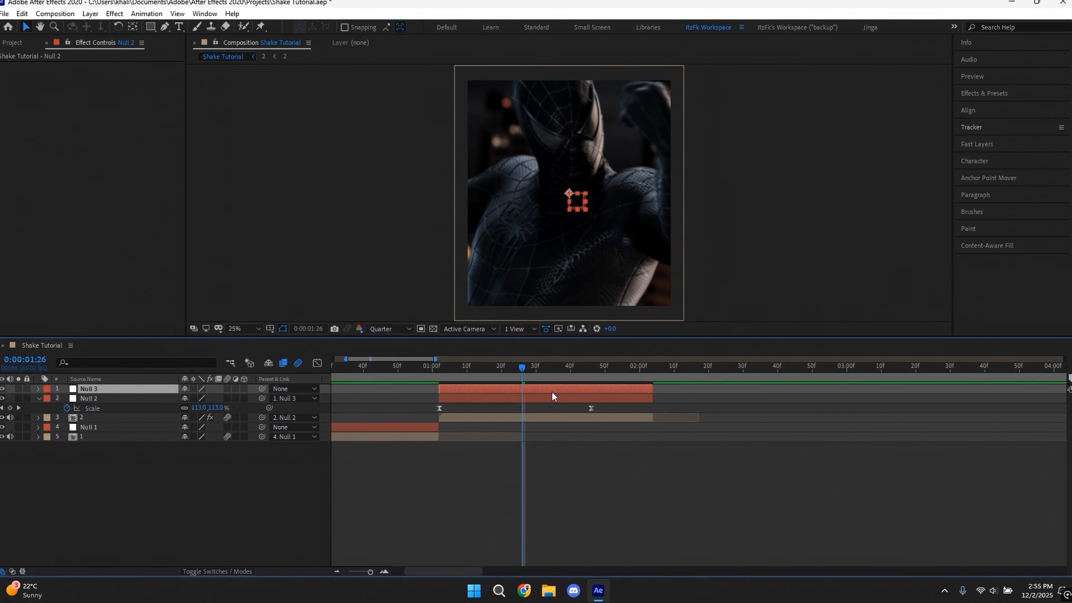
{"action": "key", "text": "s"}
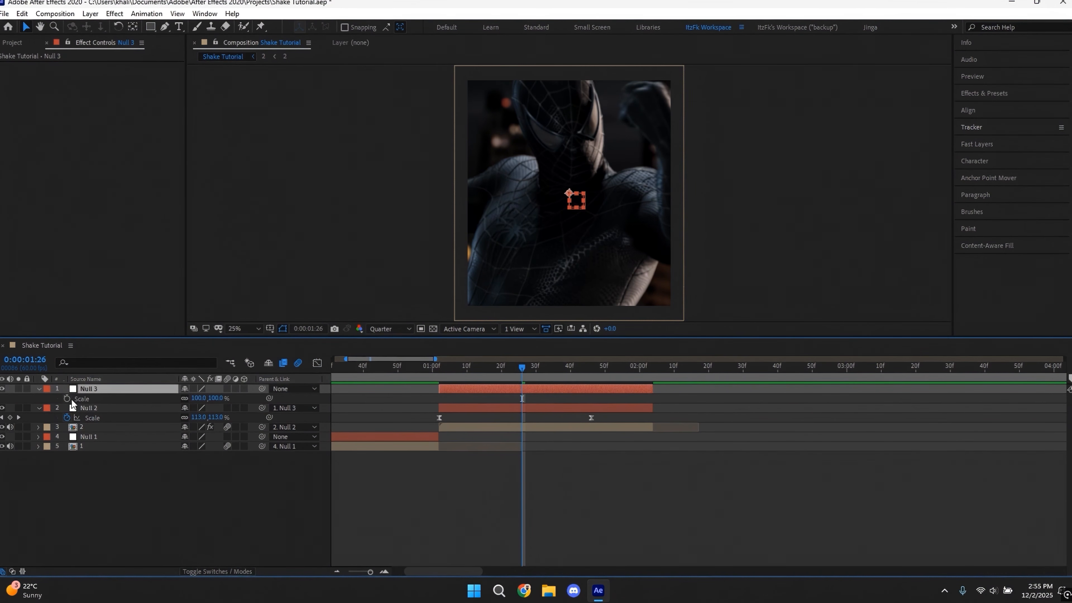
{"action": "left_click", "coordinate": [68, 399]}
{"action": "left_click_drag", "start_coordinate": [522, 398], "coordinate": [489, 398]}
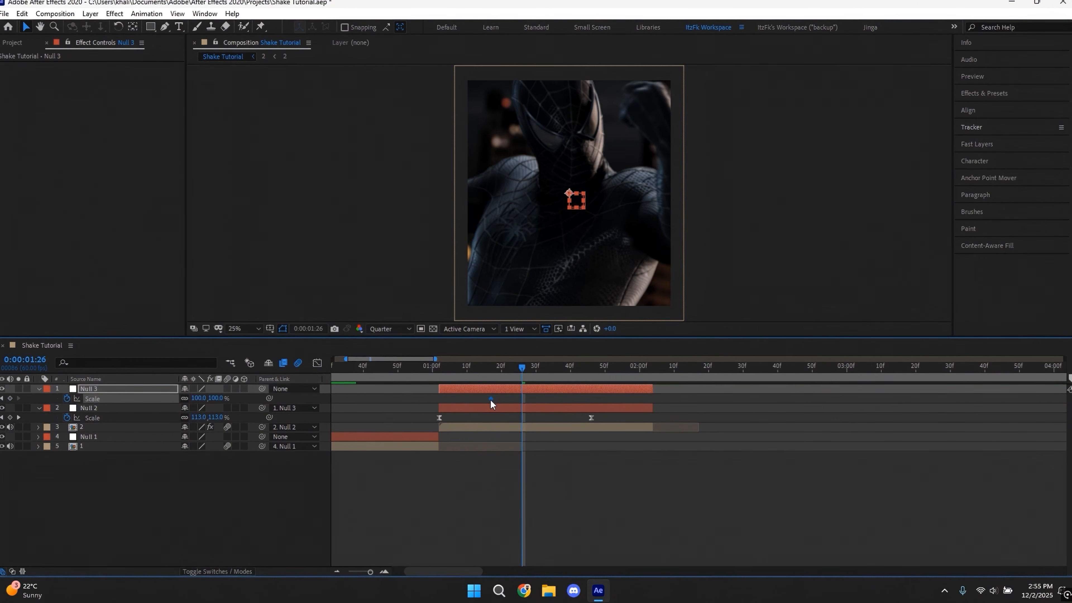
Keyframe Null 3's scale at 125% at the end of its span and shape the value curve to rise steeply at the end.
{"action": "left_click", "coordinate": [670, 370]}
{"action": "left_click_drag", "start_coordinate": [670, 371], "coordinate": [642, 372]}
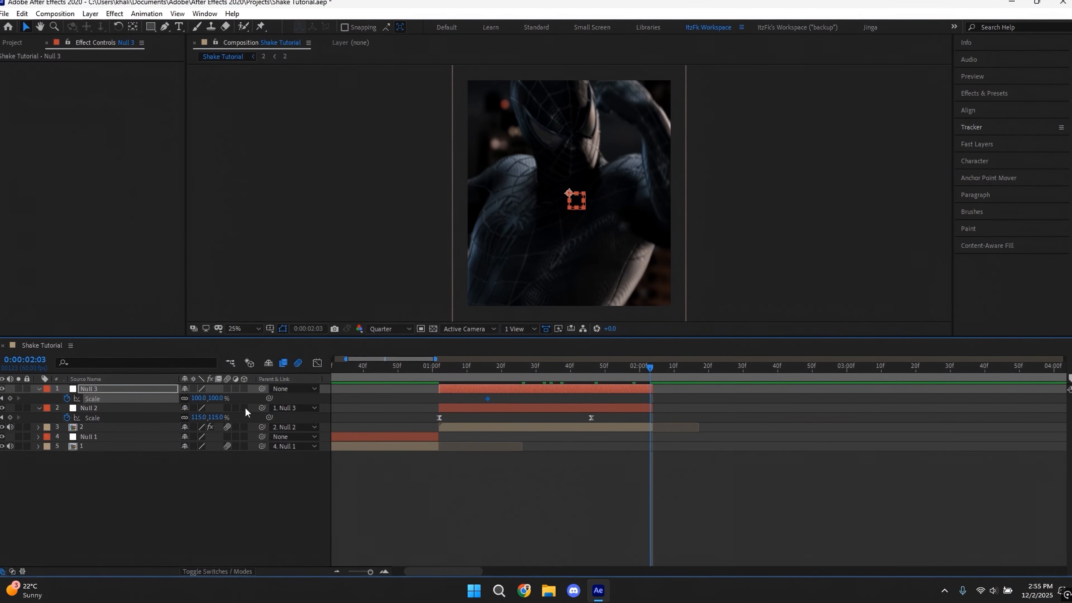
{"action": "type", "text": "120"}
{"action": "key", "text": "Return"}
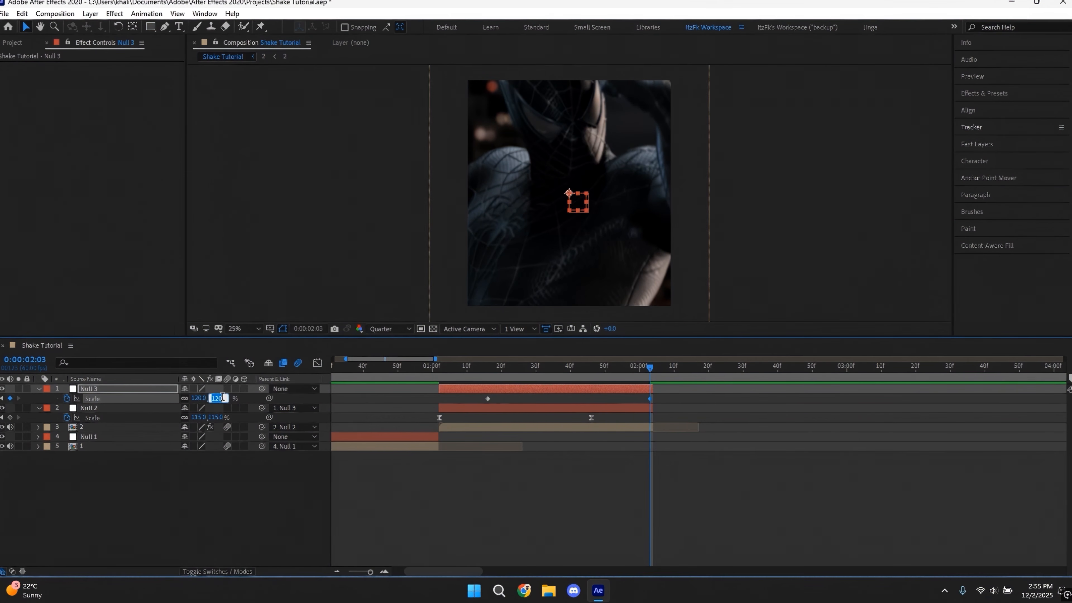
{"action": "type", "text": "125"}
{"action": "key", "text": "Return"}
{"action": "left_click", "coordinate": [317, 363]}
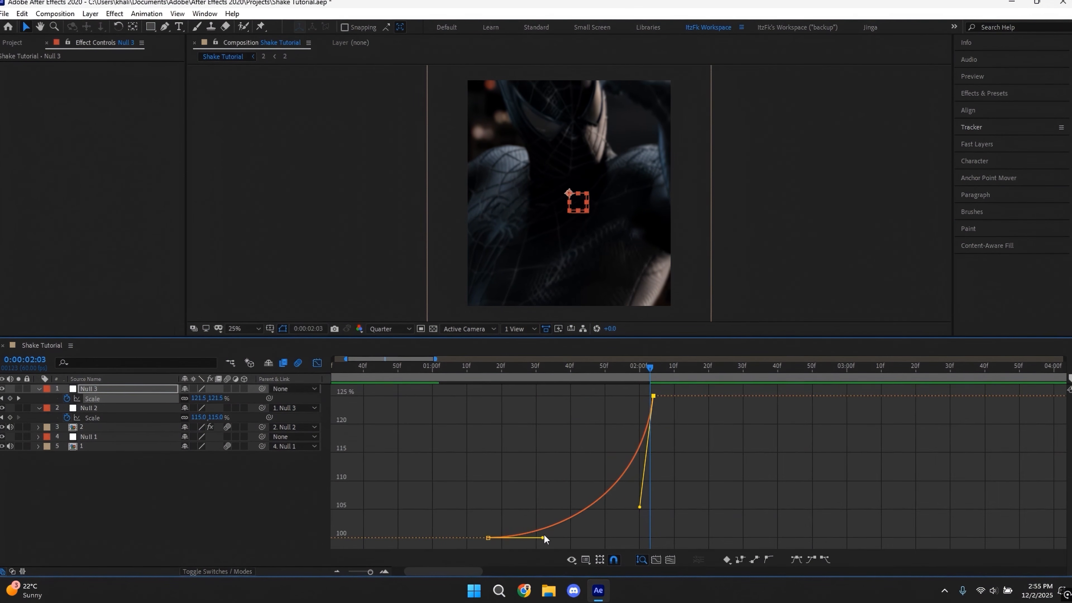
{"action": "key", "text": "space"}
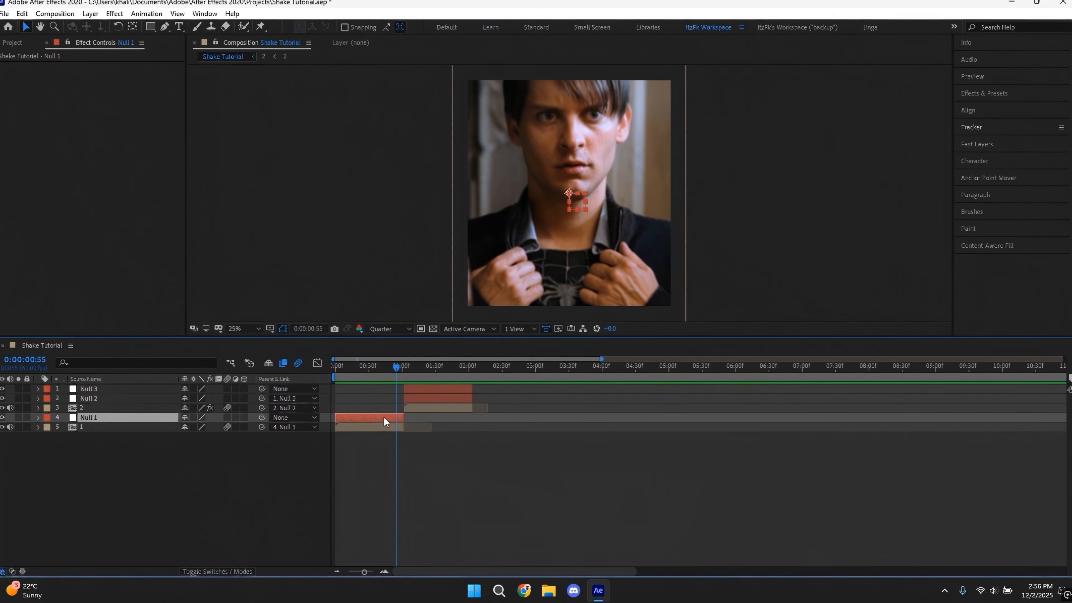
Add an adjustment layer above Null 1, split it at 0:00:01:02, and place the second part above Null 3, trimmed to clip 2's span.
{"action": "key", "text": "ctrl+alt+y"}
{"action": "scroll", "coordinate": [396, 389], "scroll_direction": "up", "scroll_amount": 3}
{"action": "left_click_drag", "start_coordinate": [396, 367], "coordinate": [429, 381]}
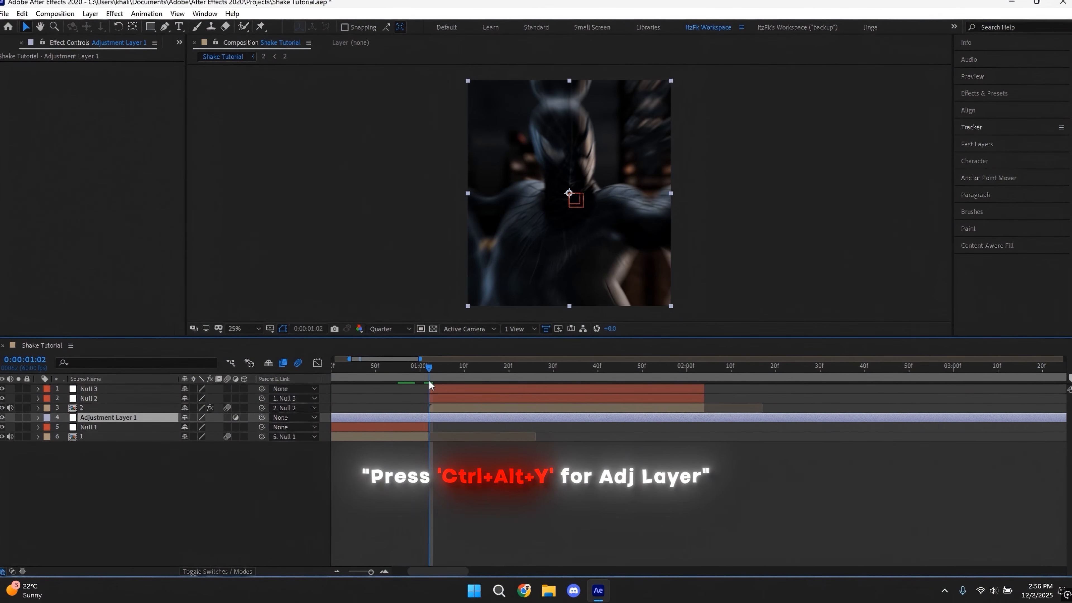
{"action": "key", "text": "ctrl+shift+d"}
{"action": "scroll", "coordinate": [461, 433], "scroll_direction": "down", "scroll_amount": 4}
{"action": "left_click_drag", "start_coordinate": [150, 417], "coordinate": [152, 391]}
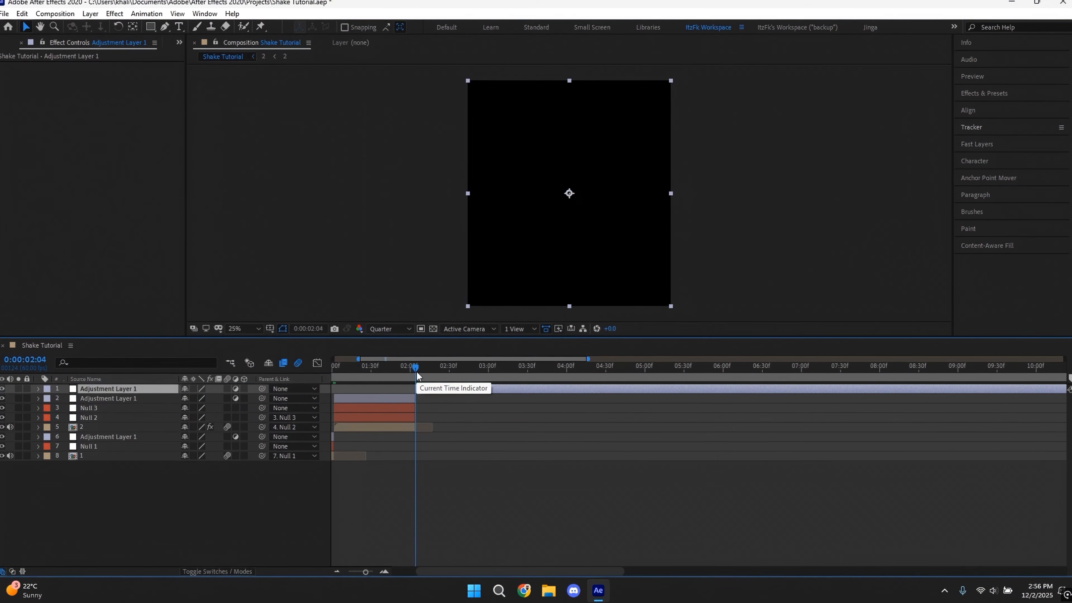
Apply Optics Compensation to the first clip's adjustment layer with Reverse Lens Distortion enabled, and keyframe Field Of View at 0 at 0:00:00:26.
{"action": "key", "text": "ctrl+space"}
{"action": "type", "text": "optics"}
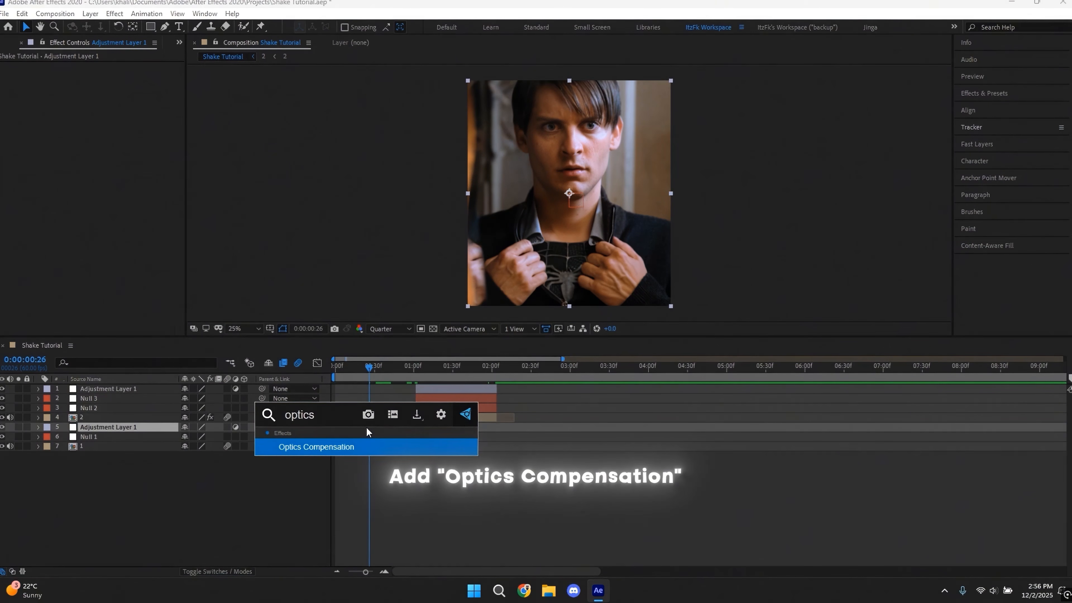
{"action": "key", "text": "Return"}
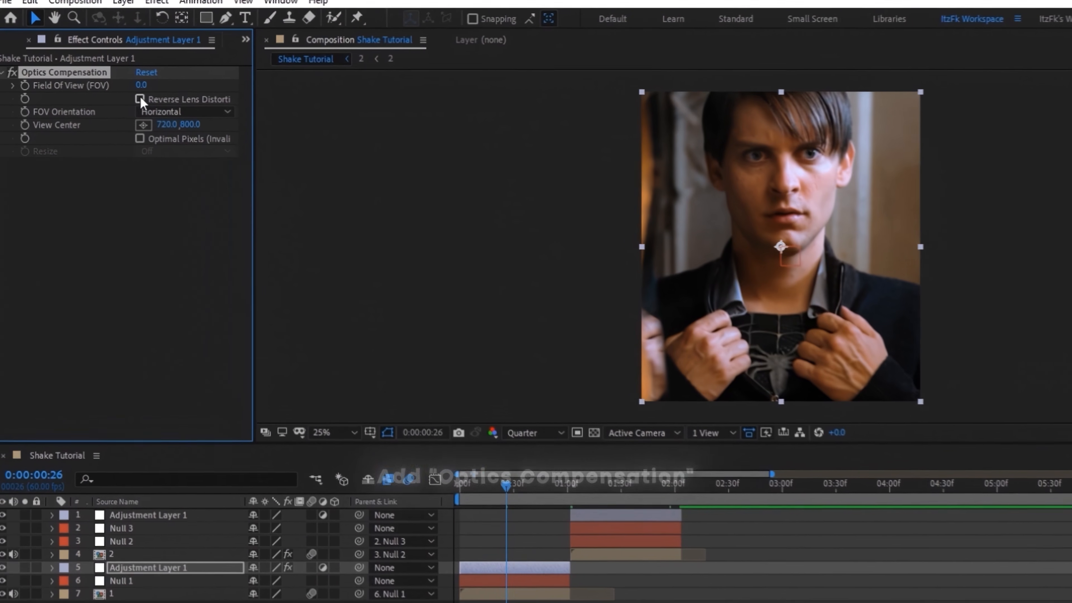
{"action": "left_click", "coordinate": [129, 95]}
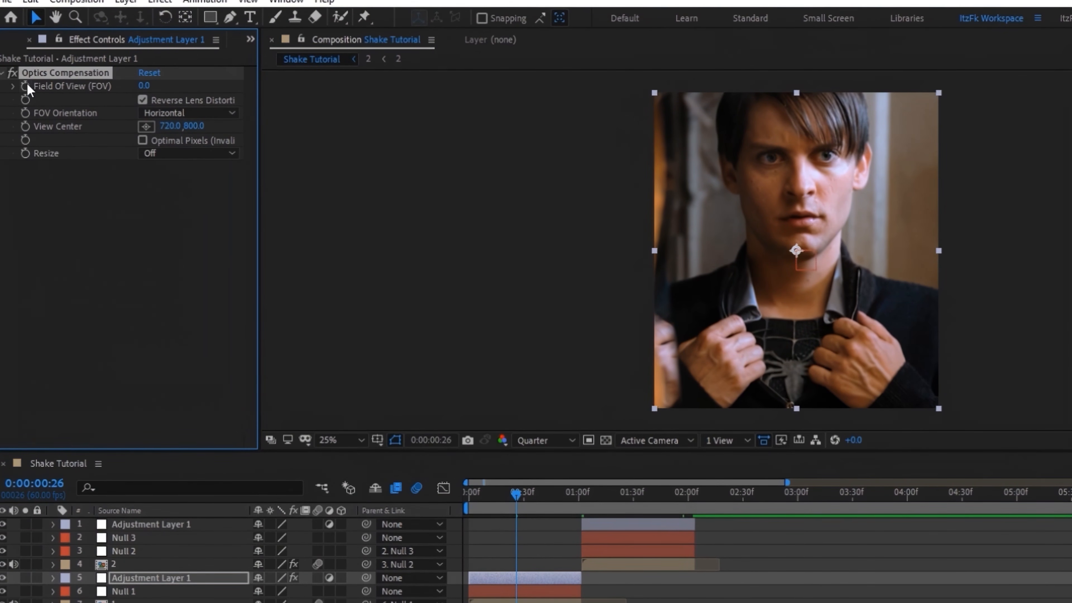
{"action": "left_click", "coordinate": [4, 73]}
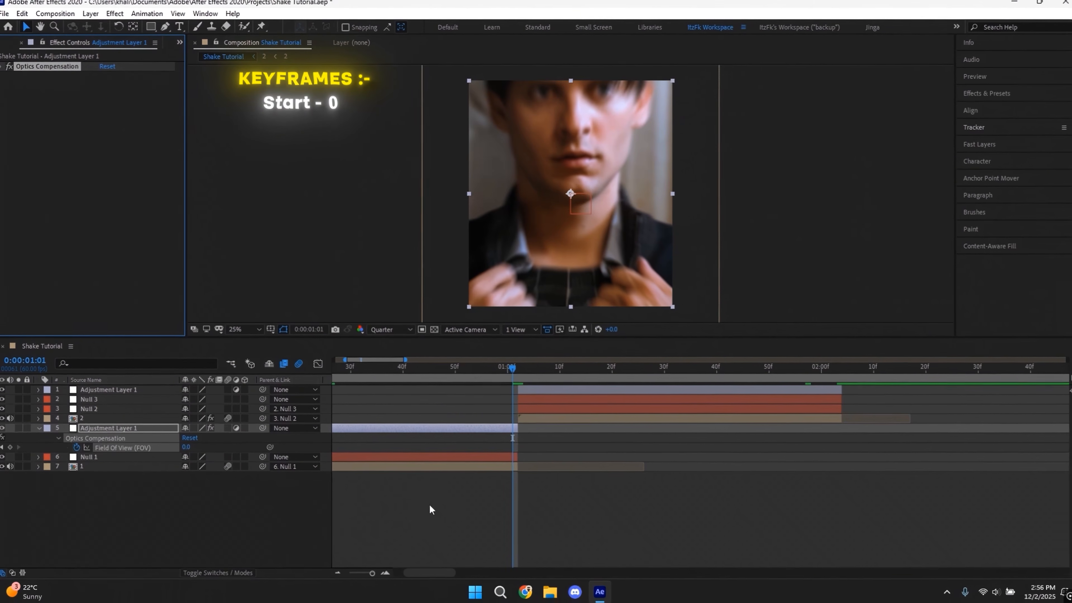
Keyframe Field Of View at 100 at the end of the first clip's adjustment layer, and easy-ease both keyframes.
{"action": "key", "text": "u"}
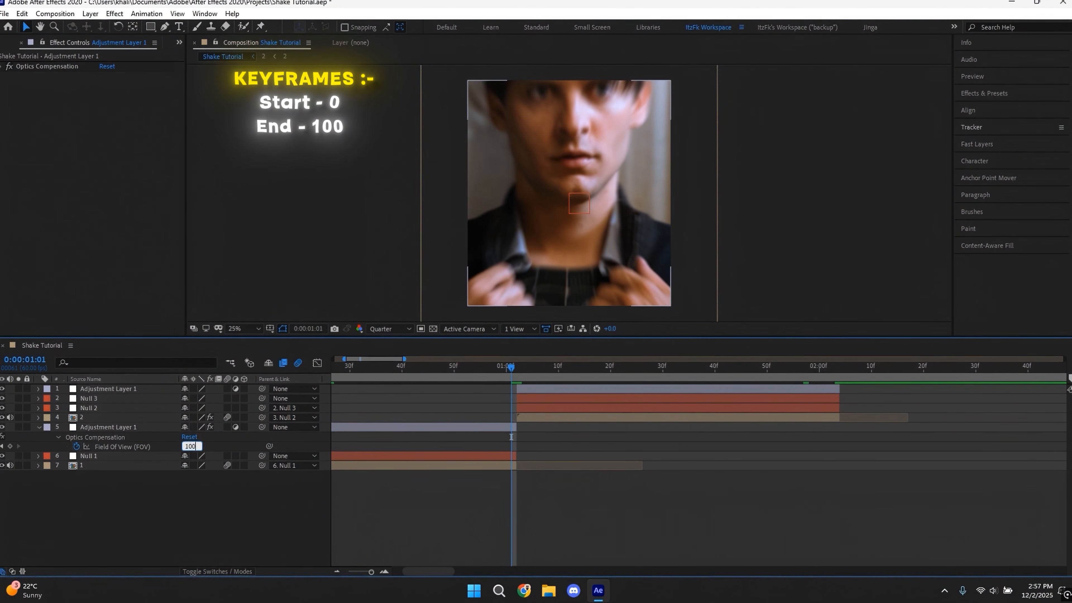
{"action": "key", "text": "Return"}
{"action": "scroll", "coordinate": [544, 481], "scroll_direction": "down", "scroll_amount": 2}
{"action": "left_click_drag", "start_coordinate": [569, 443], "coordinate": [401, 449]}
{"action": "key", "text": "F9"}
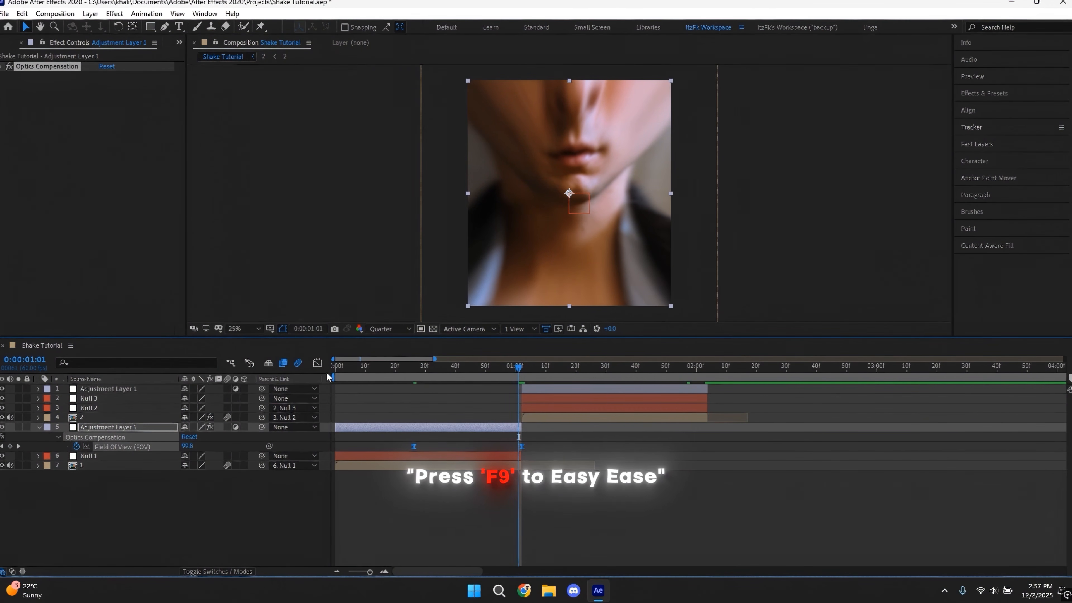
Reshape the value curve of the eased Field Of View keyframes on the first clip's adjustment layer.
{"action": "left_click", "coordinate": [321, 363]}
{"action": "scroll", "coordinate": [420, 444], "scroll_direction": "up", "scroll_amount": 2}
{"action": "left_click_drag", "start_coordinate": [698, 464], "coordinate": [607, 516]}
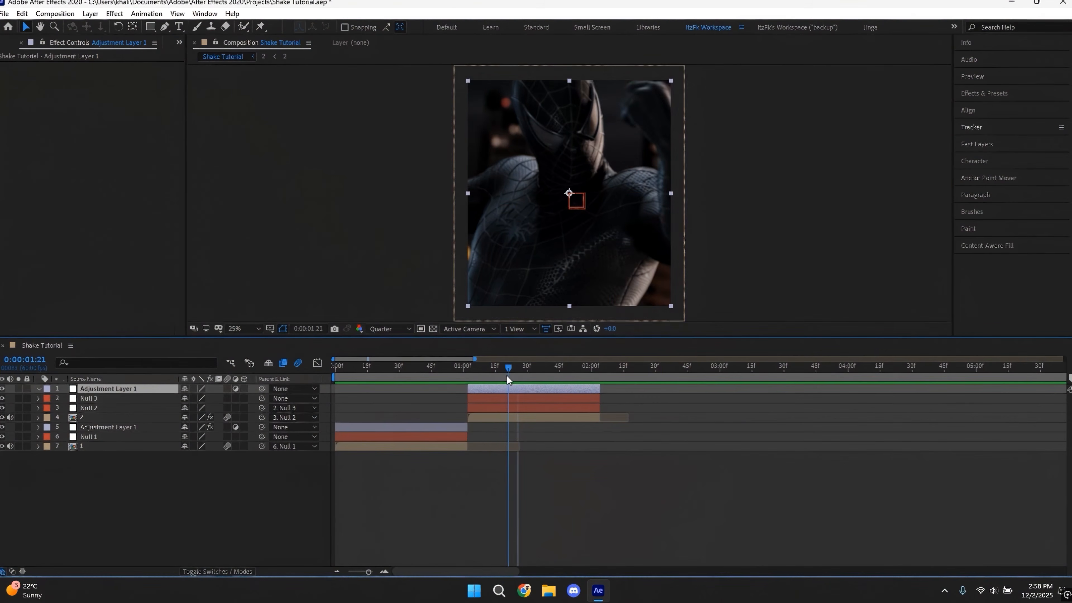
Apply the Warp effect to the second clip's adjustment layer with the current time at 0:00:01:02.
{"action": "left_click_drag", "start_coordinate": [507, 376], "coordinate": [478, 376]}
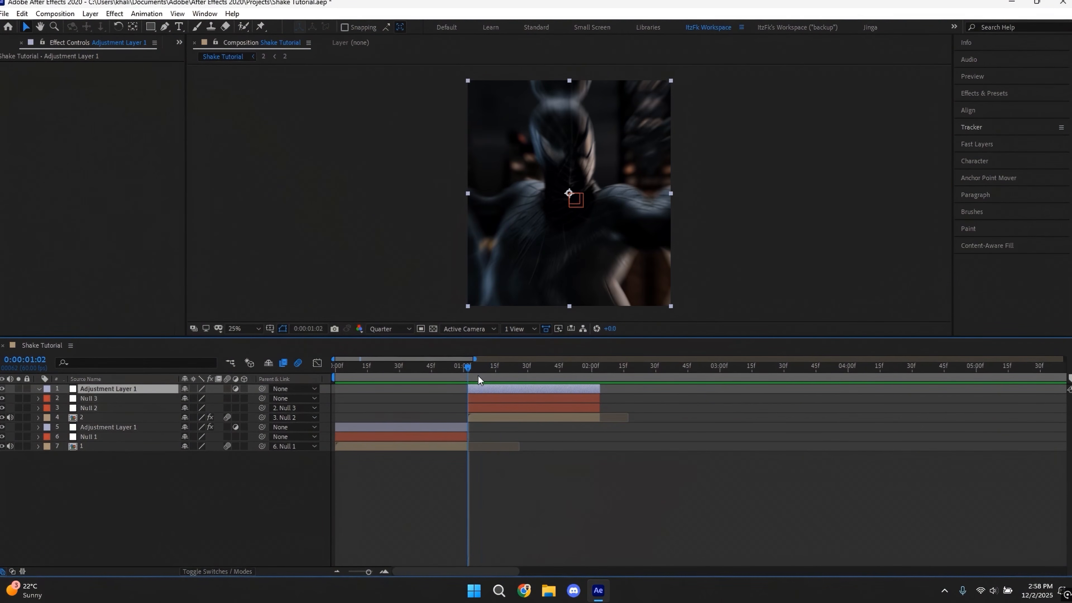
{"action": "key", "text": "ctrl+space"}
{"action": "type", "text": "warp"}
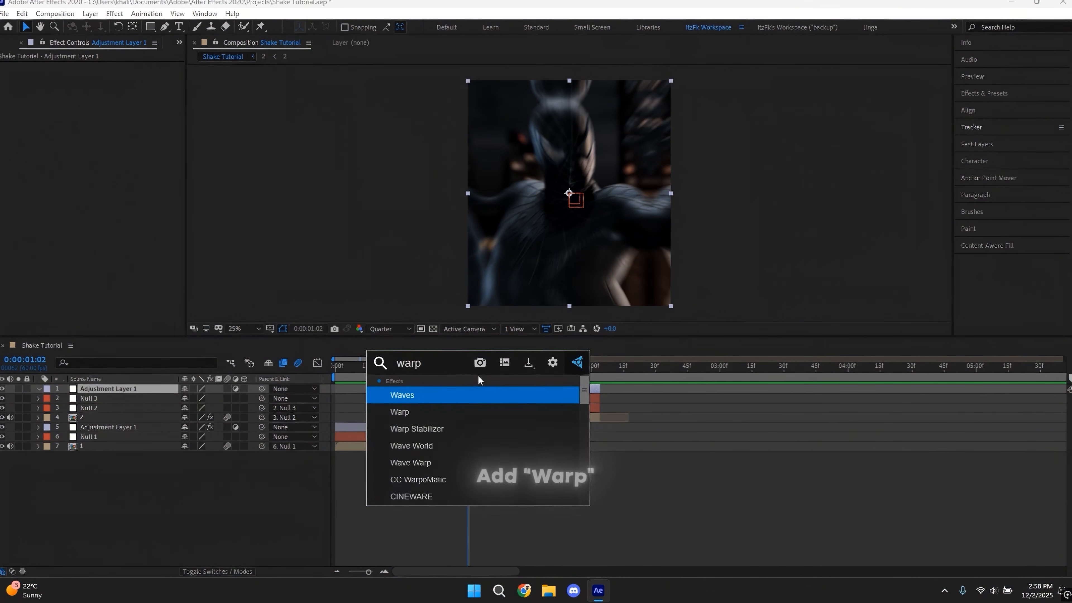
{"action": "key", "text": "Down"}
{"action": "key", "text": "Return"}
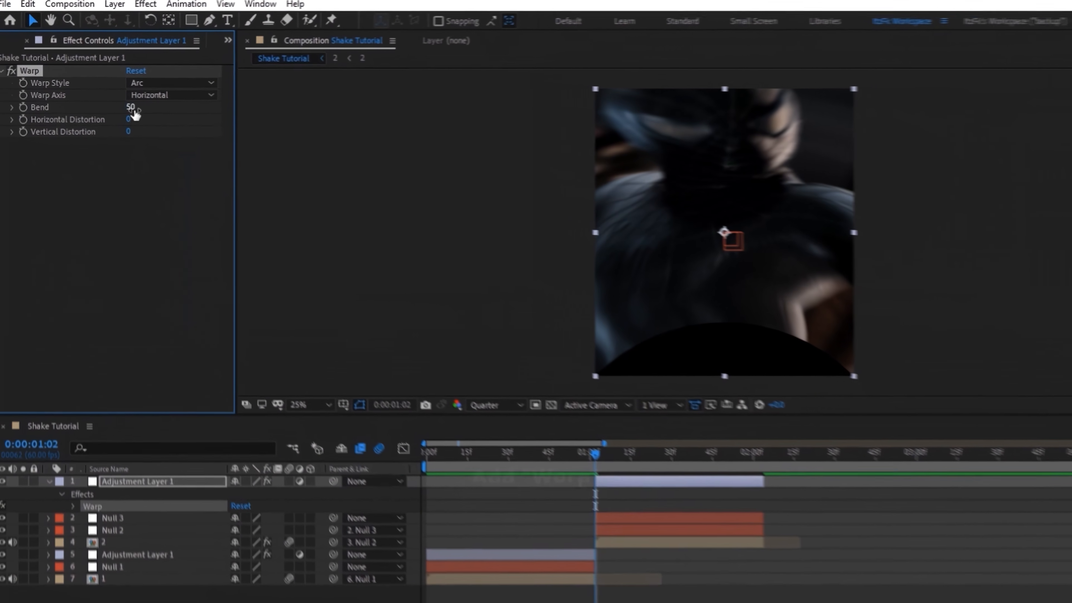
Set Warp's Bend to 0 and its Warp Style to FishEye.
{"action": "left_click", "coordinate": [133, 108]}
{"action": "type", "text": "0"}
{"action": "key", "text": "Return"}
{"action": "left_click", "coordinate": [158, 84]}
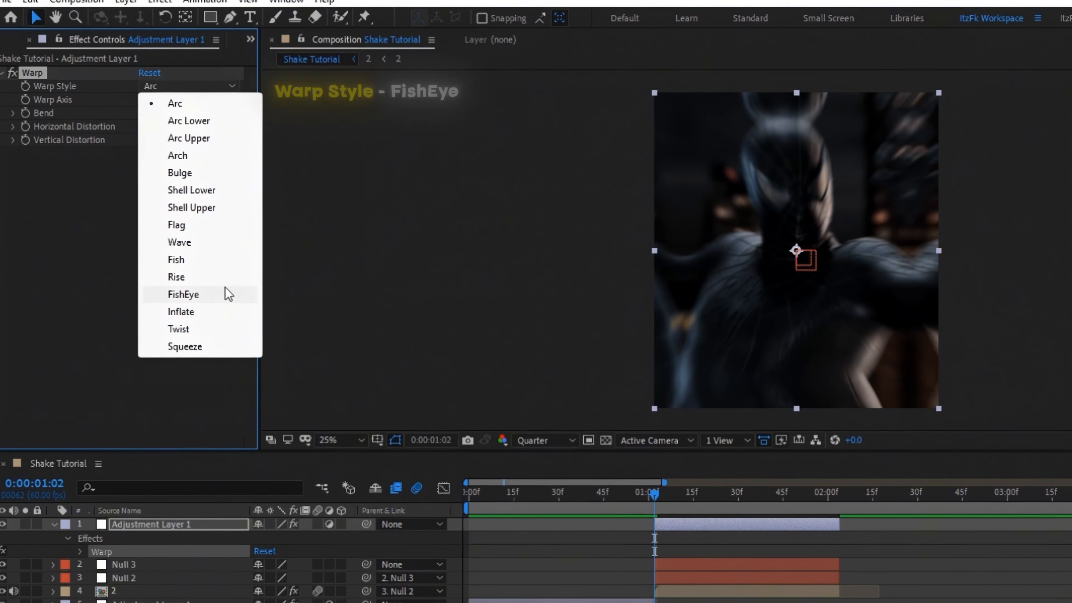
{"action": "left_click", "coordinate": [228, 294]}
{"action": "left_click", "coordinate": [99, 312]}
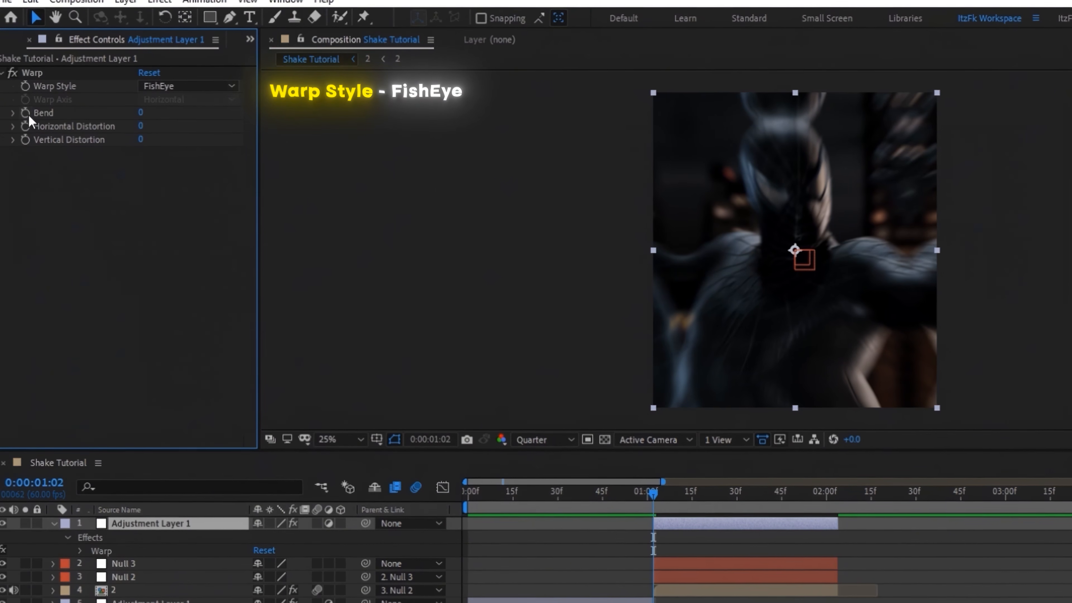
Keyframe Warp's Bend from -30 at 0:00:01:02 to 0 at about 0:00:01:45.
{"action": "left_click", "coordinate": [26, 112]}
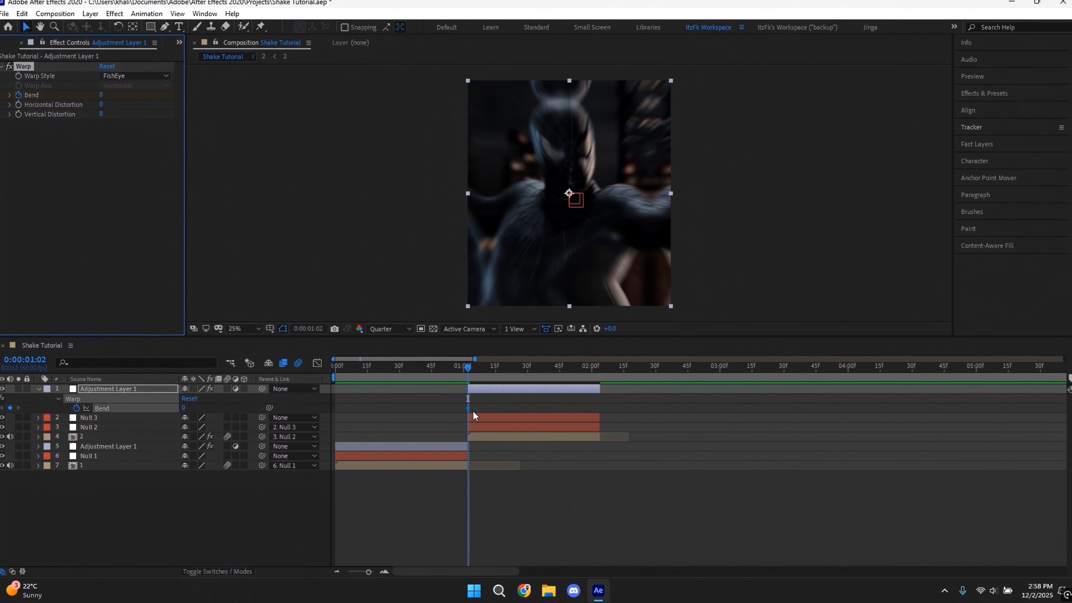
{"action": "left_click_drag", "start_coordinate": [468, 408], "coordinate": [472, 409]}
{"action": "left_click", "coordinate": [220, 412]}
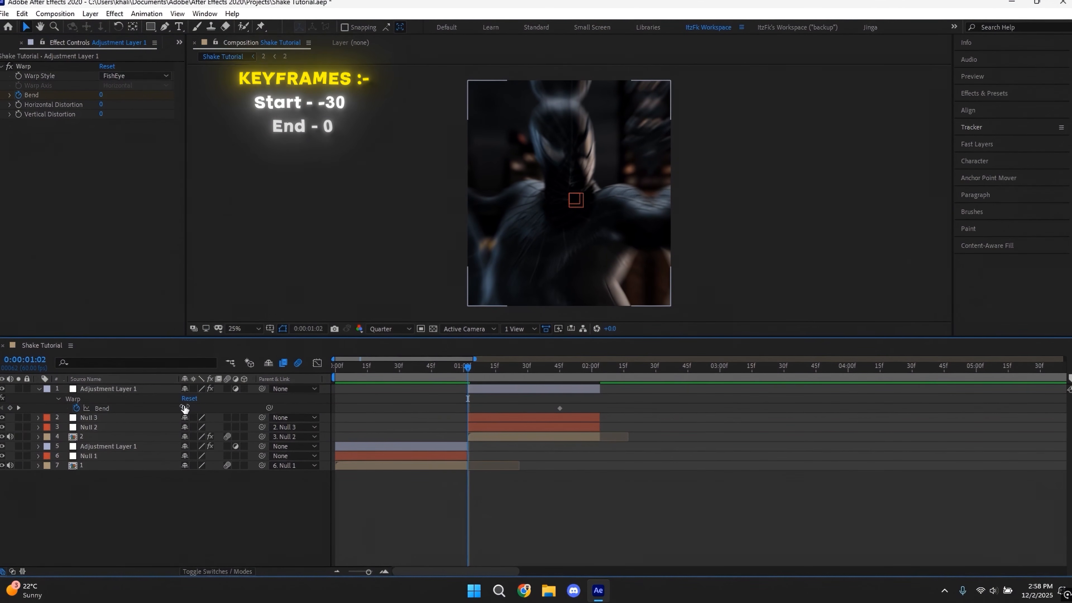
{"action": "key", "text": "Return"}
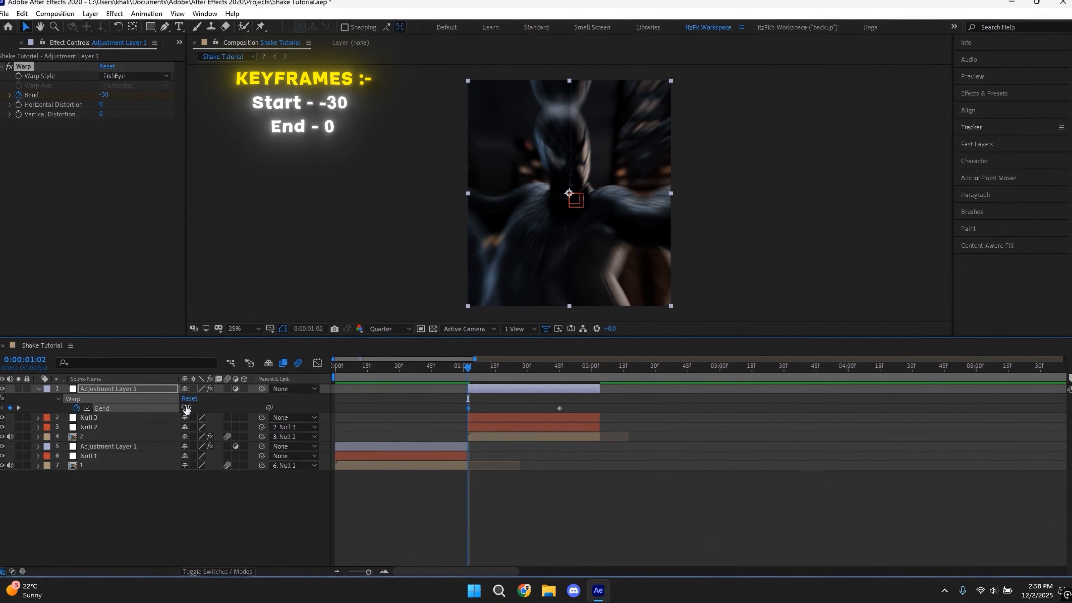
Easy-ease the Bend keyframes, shape the value curve to rise steeply at the start, and preview it.
{"action": "left_click_drag", "start_coordinate": [467, 397], "coordinate": [454, 398]}
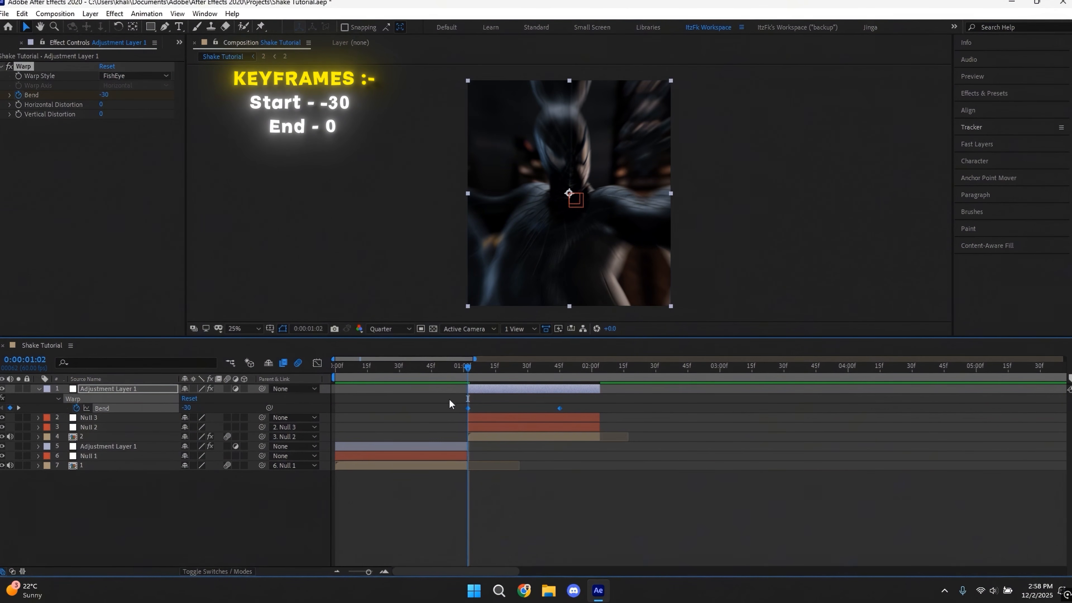
{"action": "left_click", "coordinate": [317, 363]}
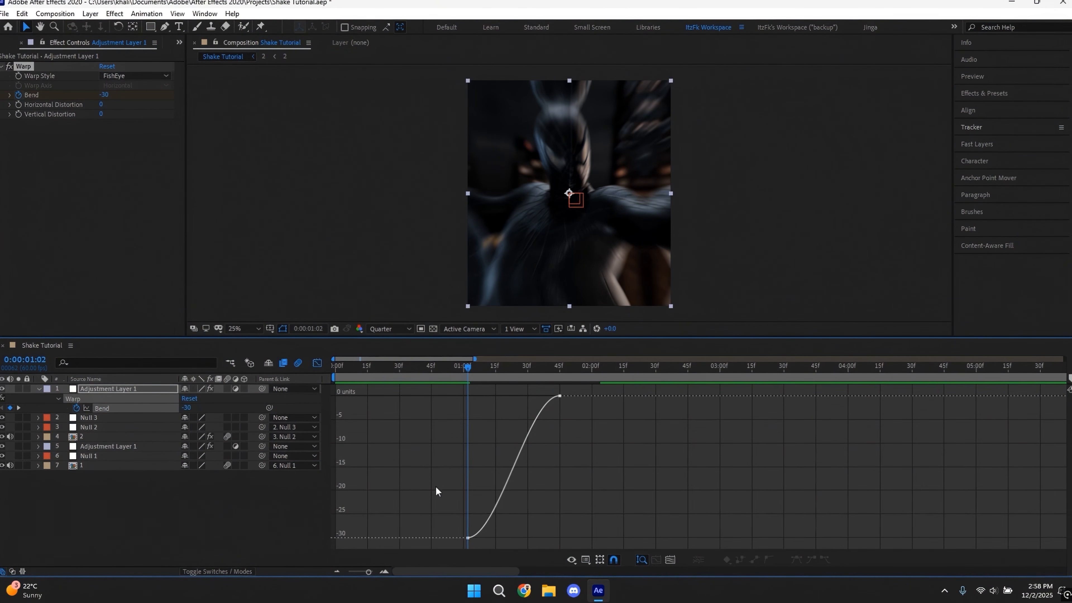
{"action": "key", "text": "equal"}
{"action": "left_click_drag", "start_coordinate": [486, 505], "coordinate": [489, 458]}
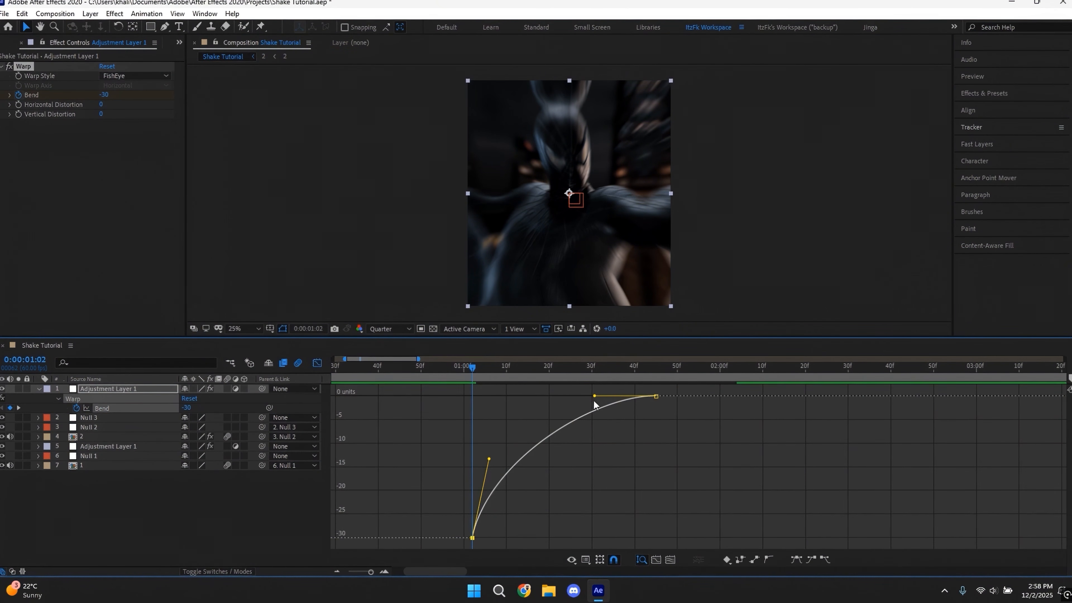
{"action": "left_click_drag", "start_coordinate": [595, 396], "coordinate": [568, 395]}
{"action": "key", "text": "space"}
{"action": "left_click", "coordinate": [317, 362]}
{"action": "key", "text": "u"}
Apply Optics Compensation below Warp on the second clip's adjustment layer, with Reverse Lens Distortion enabled.
{"action": "left_click", "coordinate": [2, 66]}
{"action": "key", "text": "ctrl+space"}
{"action": "type", "text": "optics"}
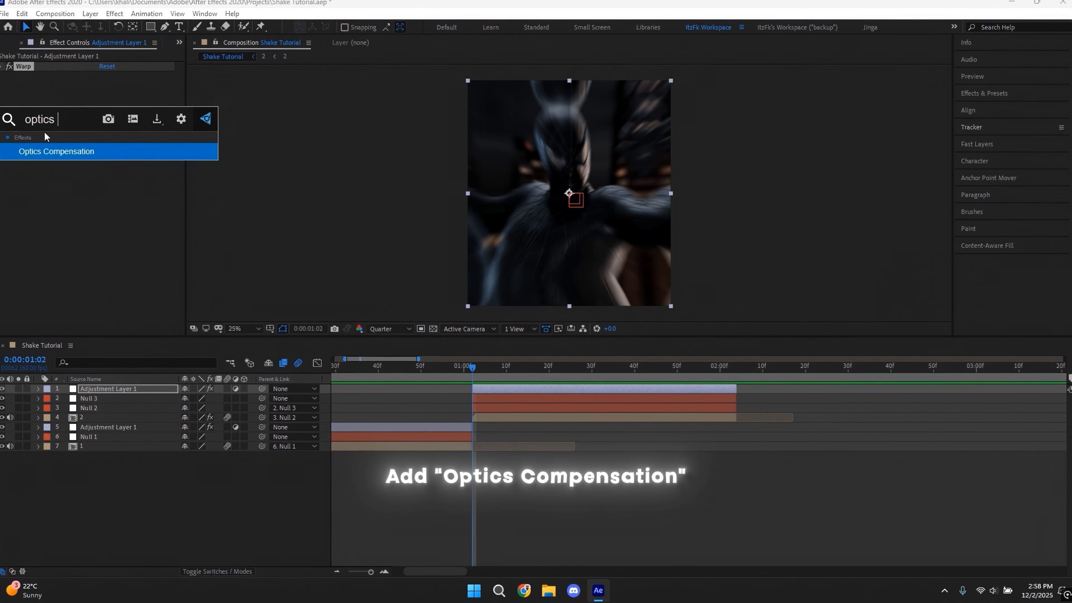
{"action": "key", "text": "Return"}
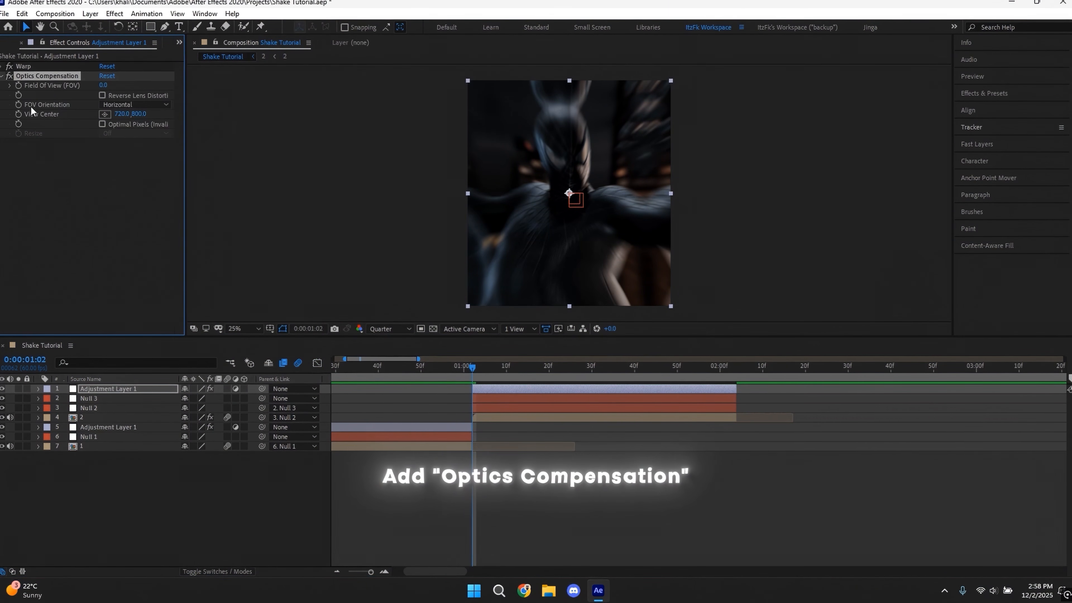
{"action": "left_click", "coordinate": [101, 95]}
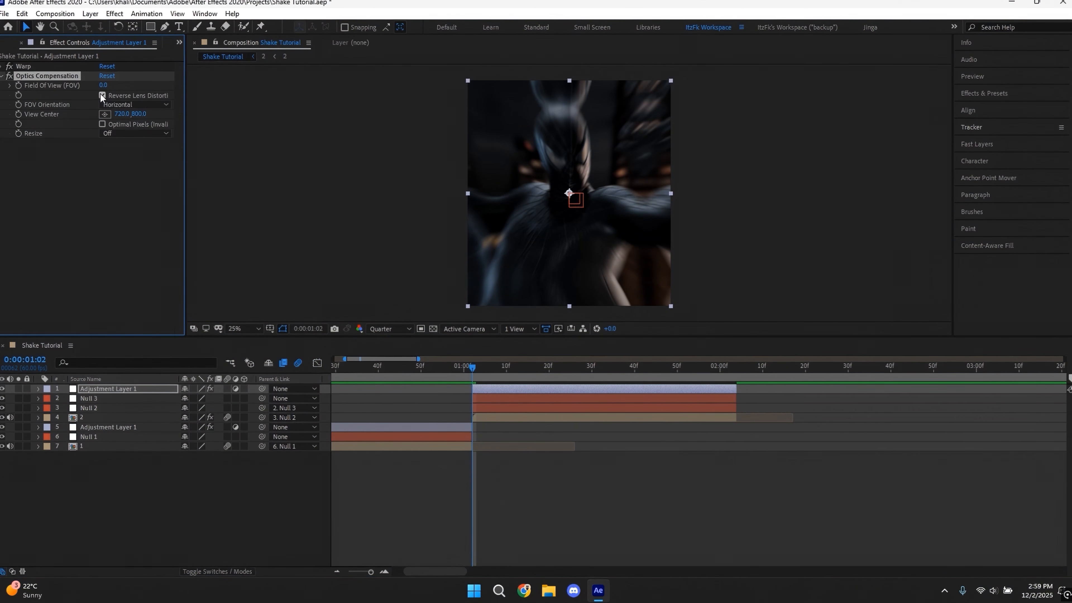
Keyframe Field Of View from 40 at 0:00:01:02 to 0 at Bend's last keyframe, eased with a curve falling steeply at the start.
{"action": "key", "text": "u"}
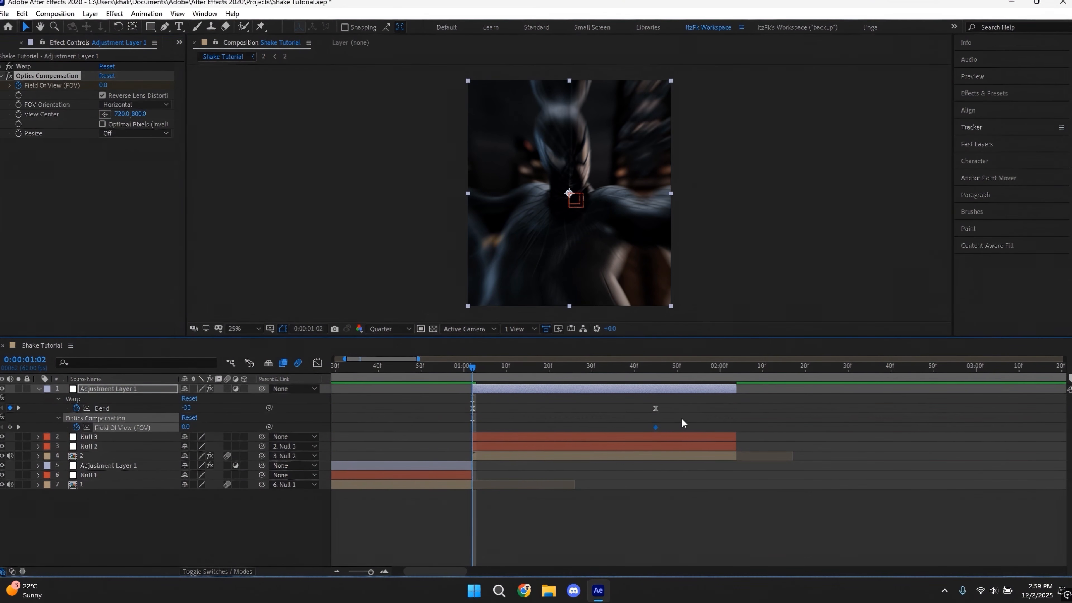
{"action": "left_click_drag", "start_coordinate": [676, 412], "coordinate": [453, 390]}
{"action": "left_click", "coordinate": [500, 417]}
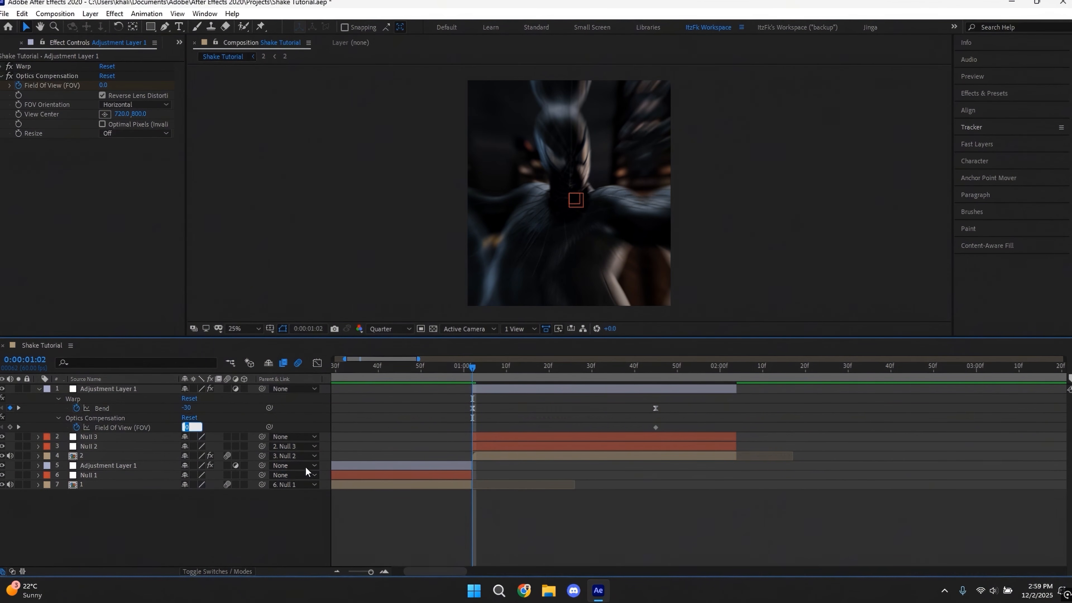
{"action": "type", "text": "40"}
{"action": "key", "text": "Return"}
{"action": "left_click", "coordinate": [317, 362]}
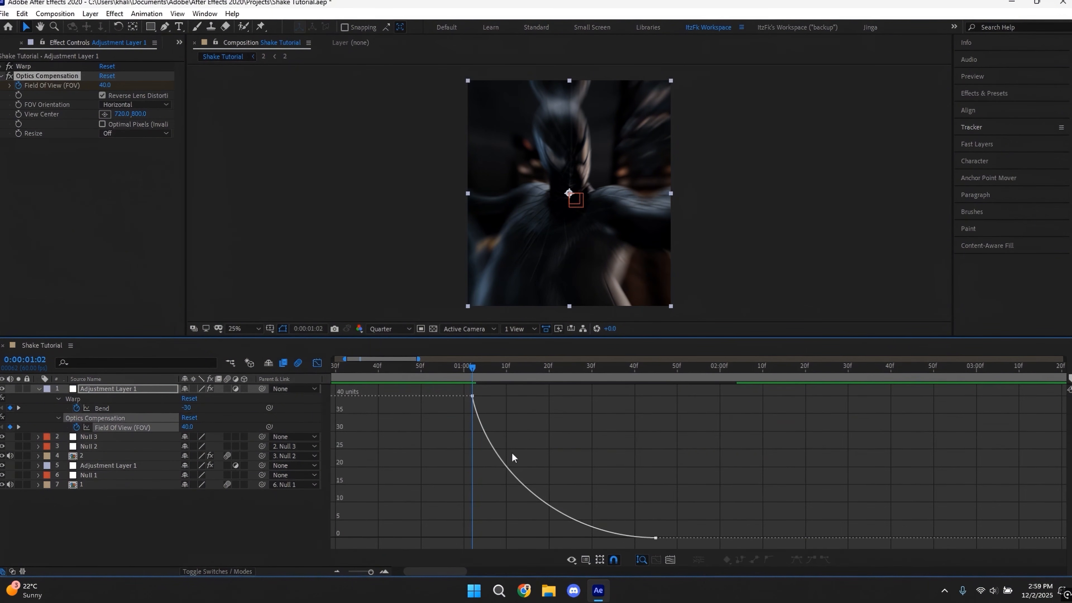
{"action": "left_click", "coordinate": [318, 363]}
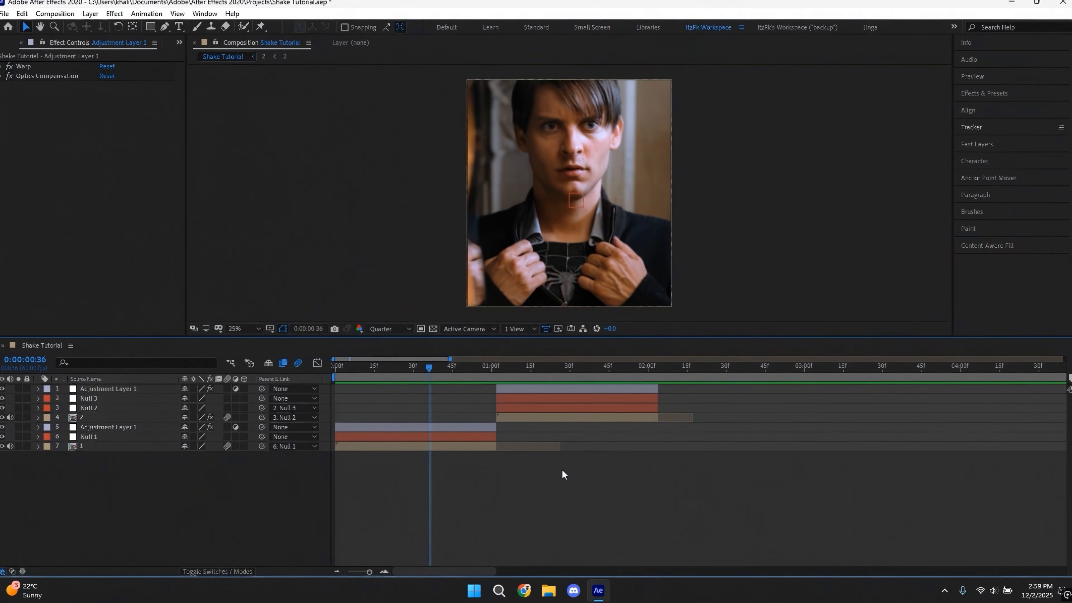
Add an adjustment layer above all layers and trim it to run from 0:00:00:30 to about 0:00:01:37.
{"action": "key", "text": "ctrl+alt+y"}
{"action": "key", "text": "ctrl+shift+d"}
{"action": "left_click", "coordinate": [423, 401]}
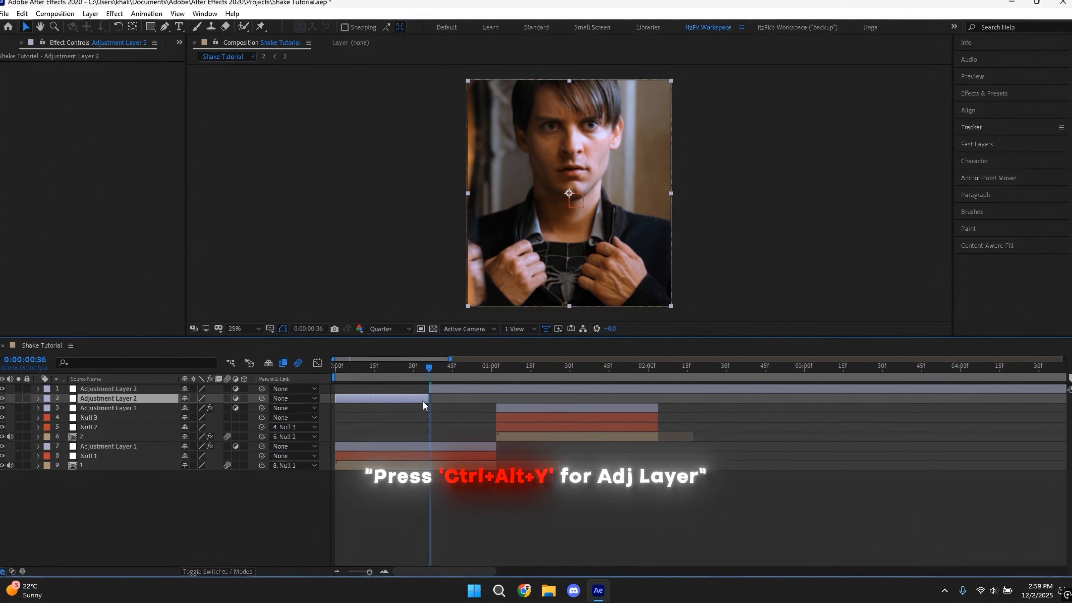
{"action": "key", "text": "Delete"}
{"action": "left_click_drag", "start_coordinate": [430, 389], "coordinate": [419, 388]}
{"action": "left_click_drag", "start_coordinate": [429, 369], "coordinate": [524, 372]}
Apply S_Shake to the new adjustment layer with Amplitude 0 and Frequency 6.
{"action": "key", "text": "ctrl+space"}
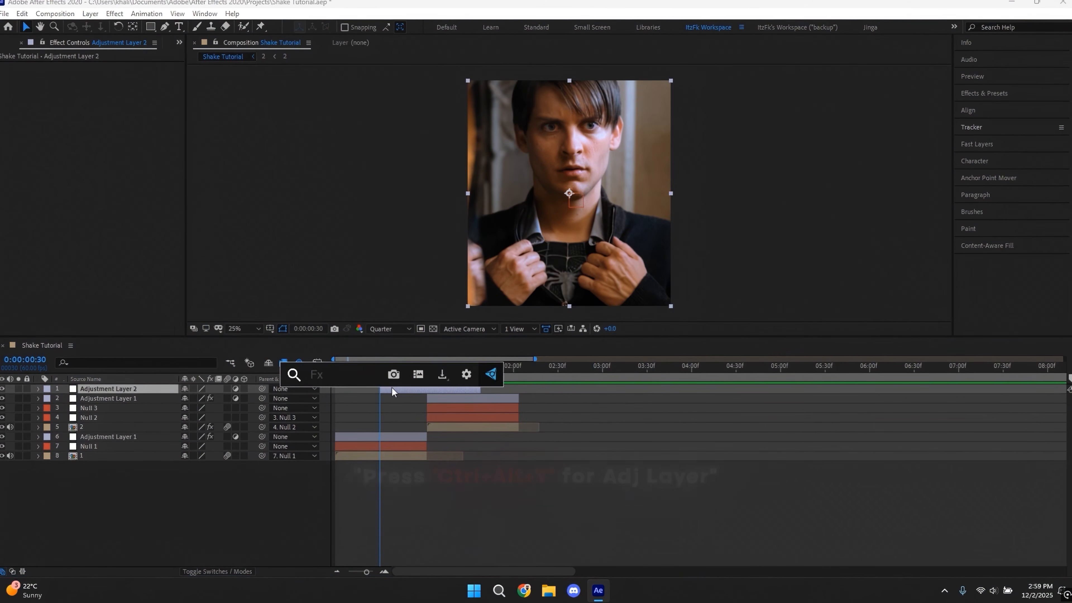
{"action": "type", "text": "s_s"}
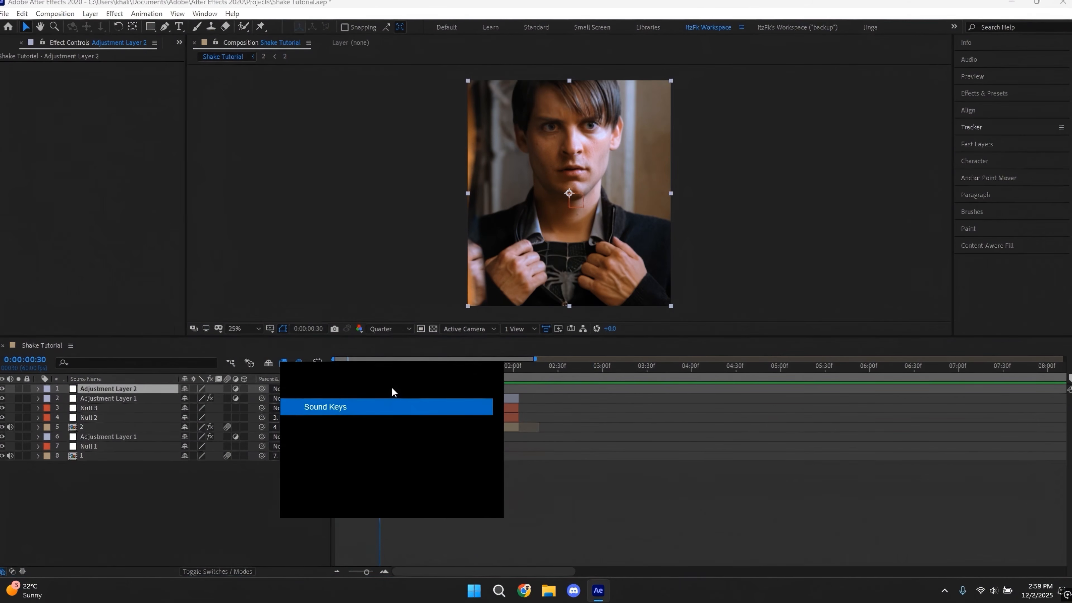
{"action": "type", "text": "hake"}
{"action": "key", "text": "Return"}
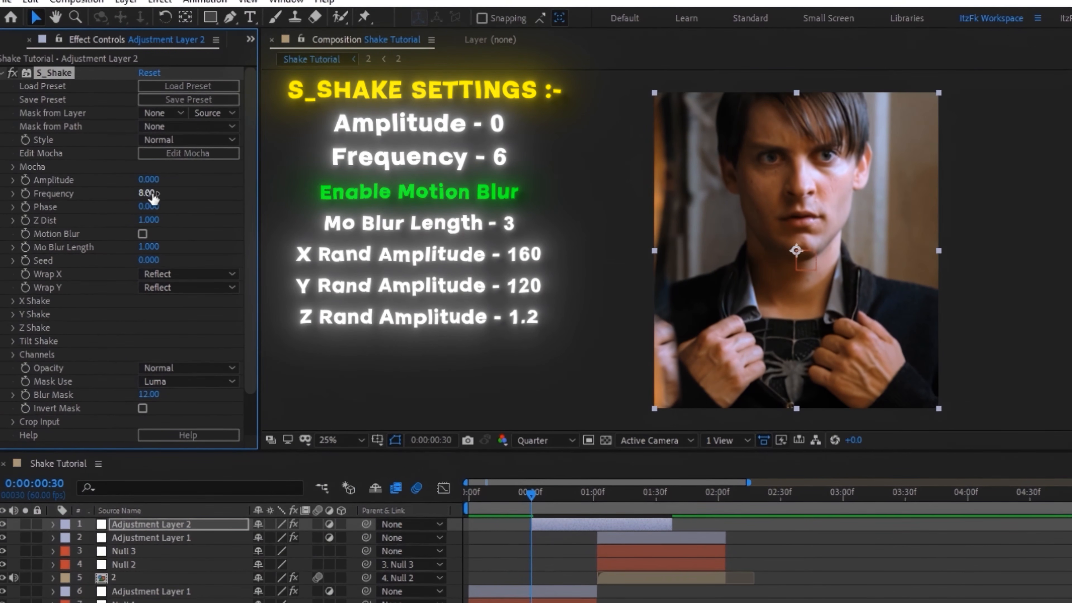
Enable S_Shake's Motion Blur and set Mo Blur Length to 3, X Rand Amp to 160, Y Rand Amp to 120 and Z Rand Amp to 1.2.
{"action": "left_click", "coordinate": [144, 234]}
{"action": "left_click", "coordinate": [143, 247]}
{"action": "type", "text": "3"}
{"action": "key", "text": "Return"}
{"action": "left_click", "coordinate": [13, 314]}
{"action": "left_click", "coordinate": [13, 300]}
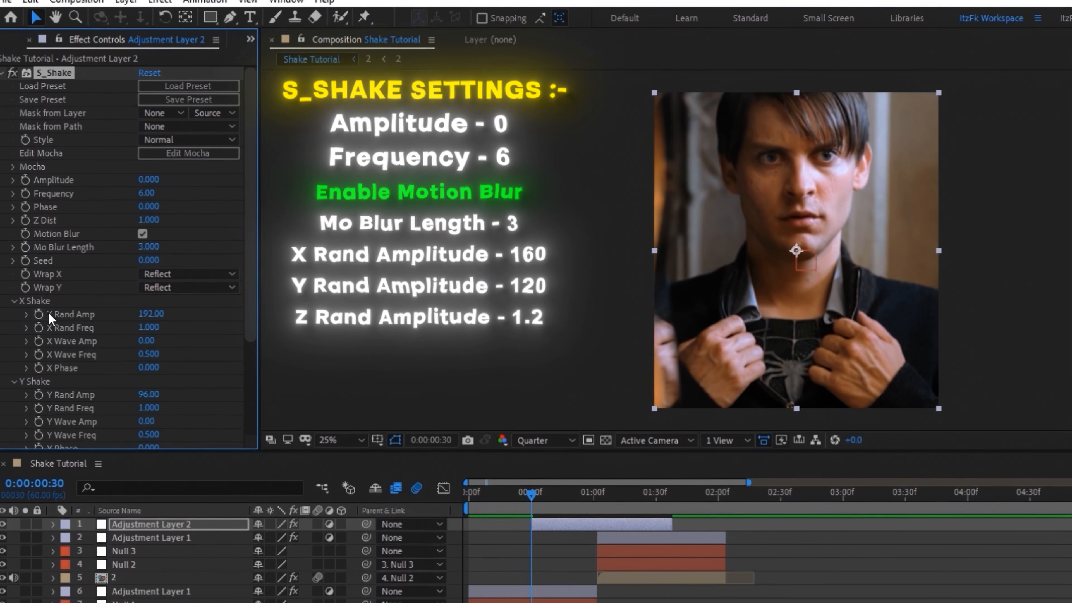
{"action": "left_click", "coordinate": [148, 314]}
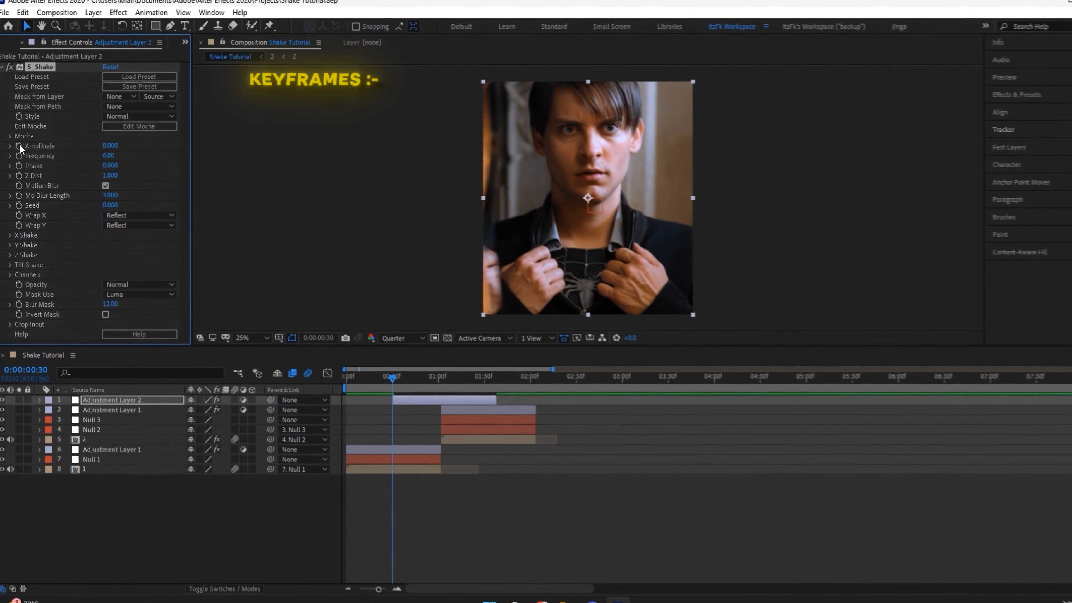
Keyframe S_Shake's Amplitude at 0 at 0:00:00:30, 0.7 at 0:00:01:02 and 0 at 0:00:01:37.
{"action": "key", "text": "u"}
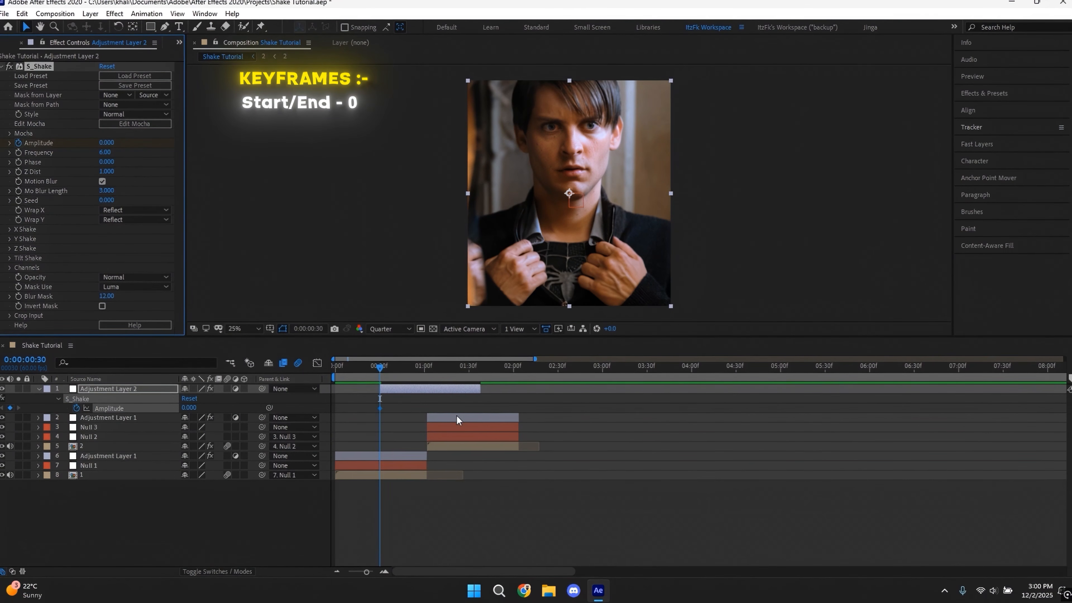
{"action": "left_click_drag", "start_coordinate": [380, 367], "coordinate": [479, 374]}
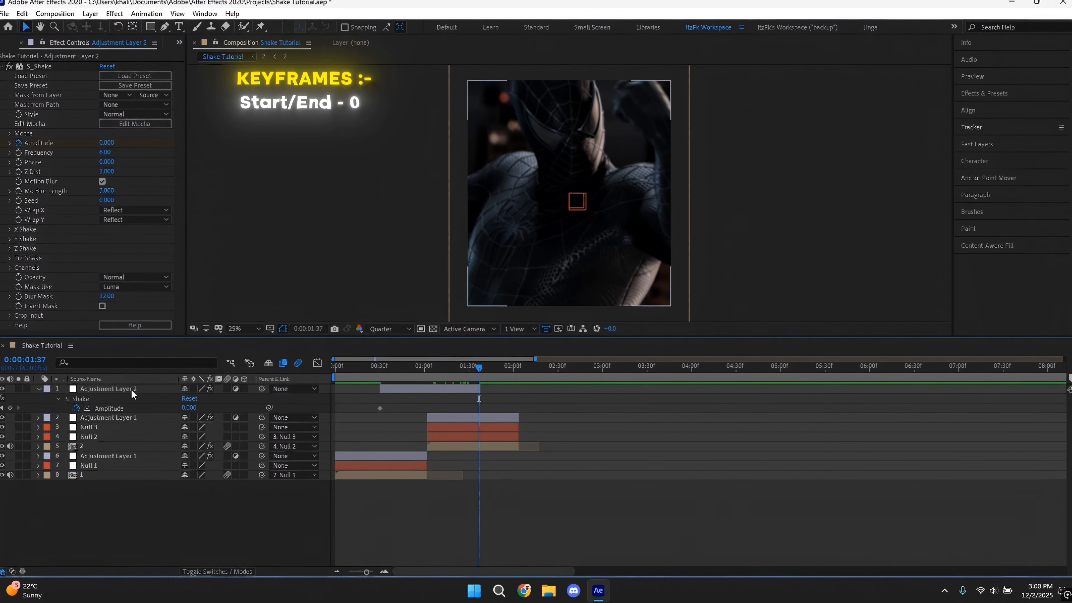
{"action": "left_click", "coordinate": [10, 408]}
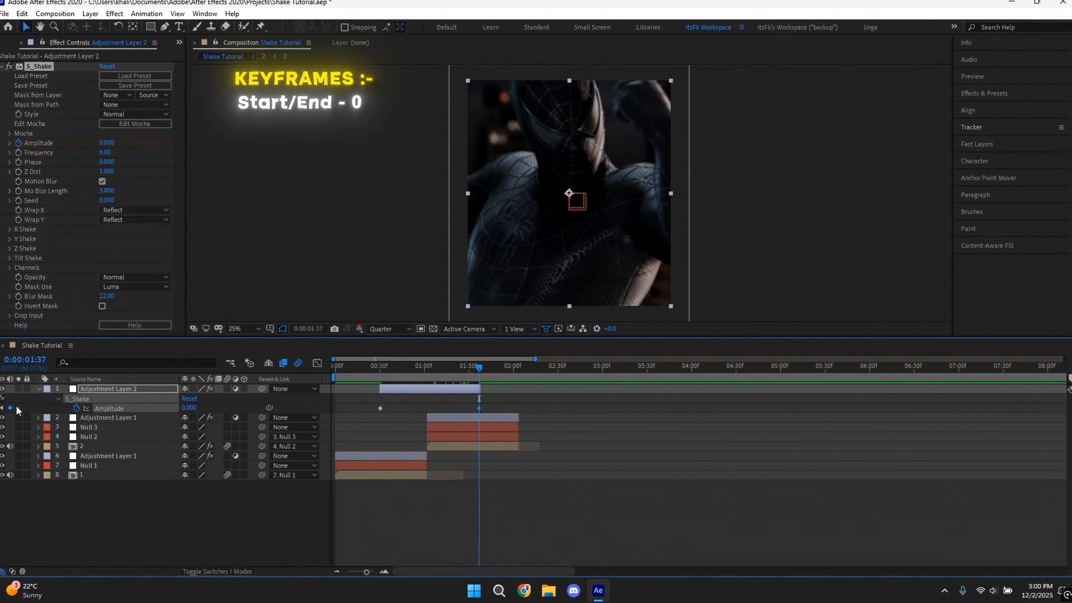
{"action": "left_click_drag", "start_coordinate": [440, 371], "coordinate": [427, 372]}
{"action": "left_click", "coordinate": [433, 403]}
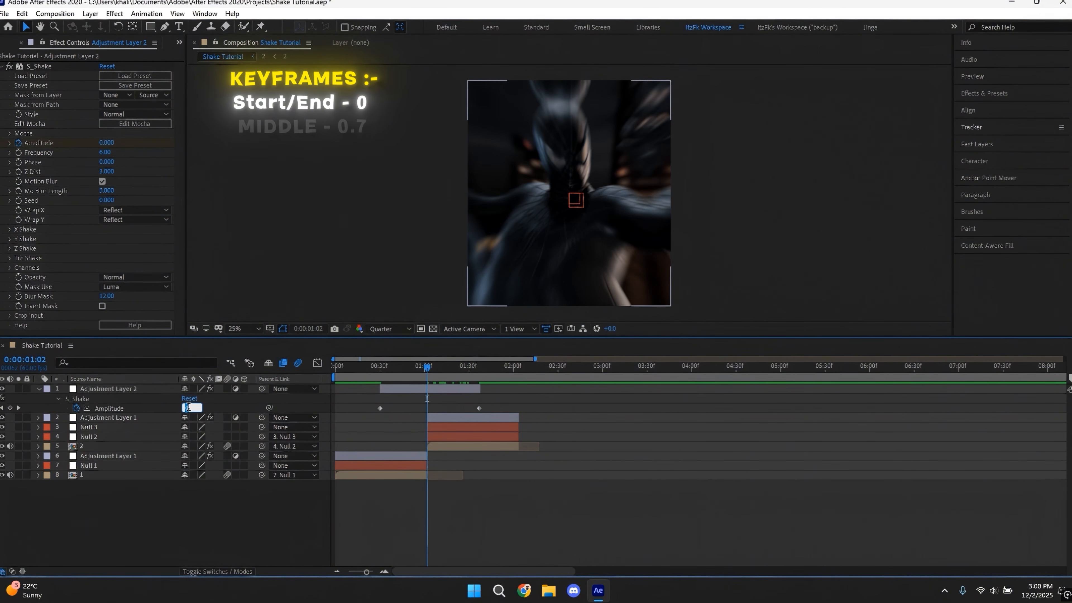
{"action": "key", "text": "Return"}
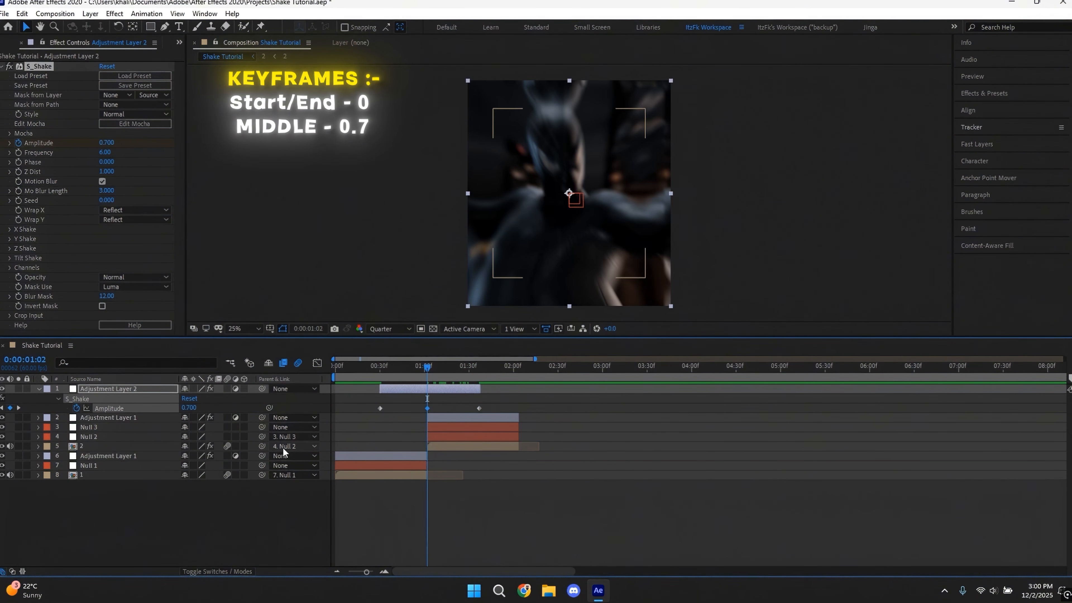
Easy-ease the Amplitude keyframes, shape the value curve into a sharp peak at 0:00:01:02, and preview it.
{"action": "left_click", "coordinate": [2, 67]}
{"action": "left_click_drag", "start_coordinate": [497, 399], "coordinate": [349, 411]}
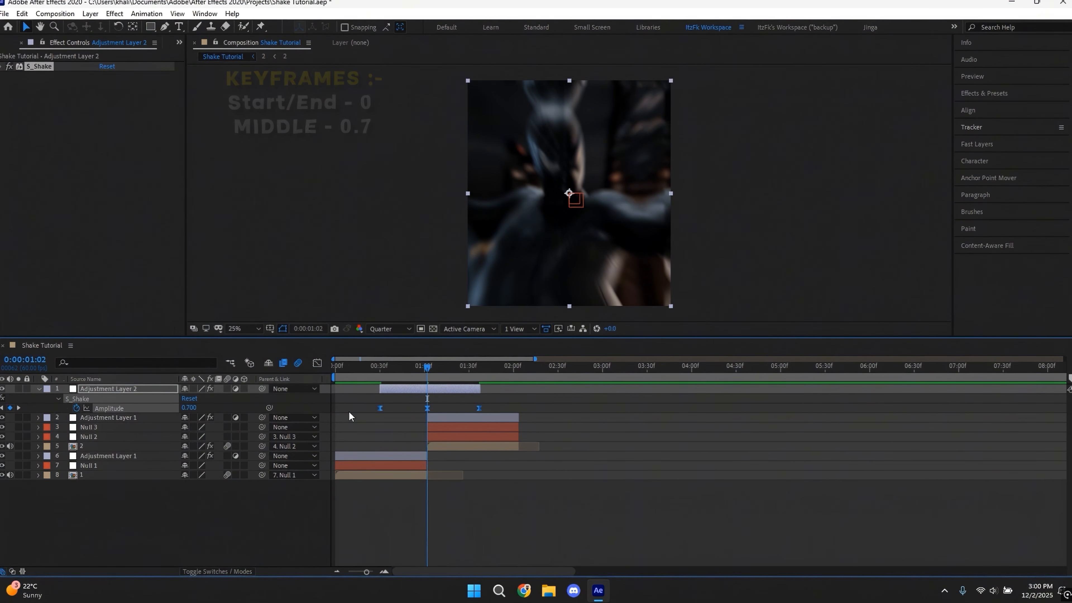
{"action": "left_click", "coordinate": [317, 363]}
{"action": "scroll", "coordinate": [363, 439], "scroll_direction": "up", "scroll_amount": 5}
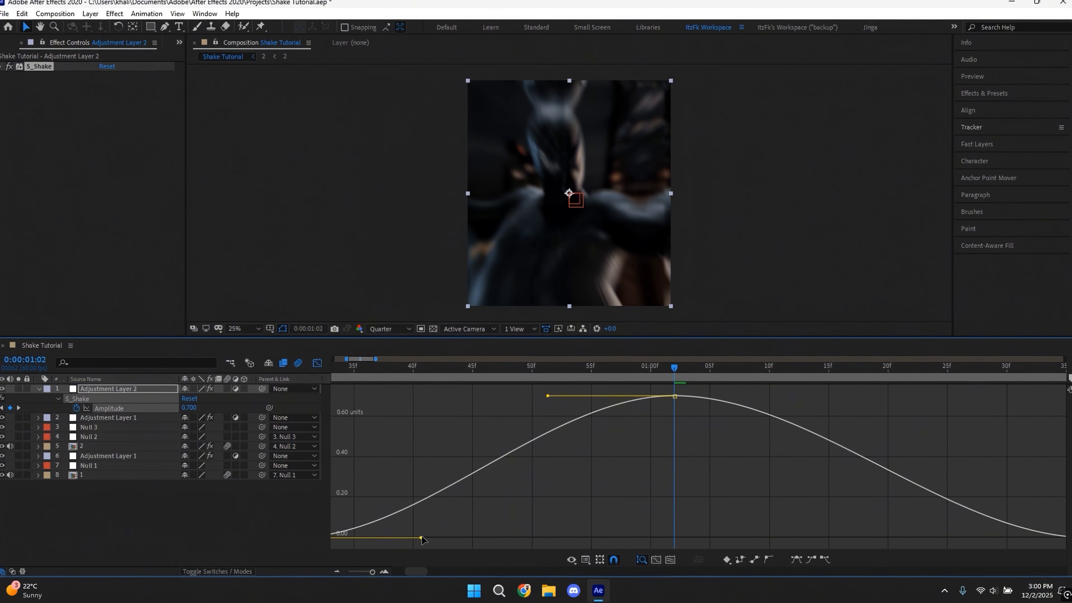
{"action": "left_click_drag", "start_coordinate": [665, 396], "coordinate": [623, 407]}
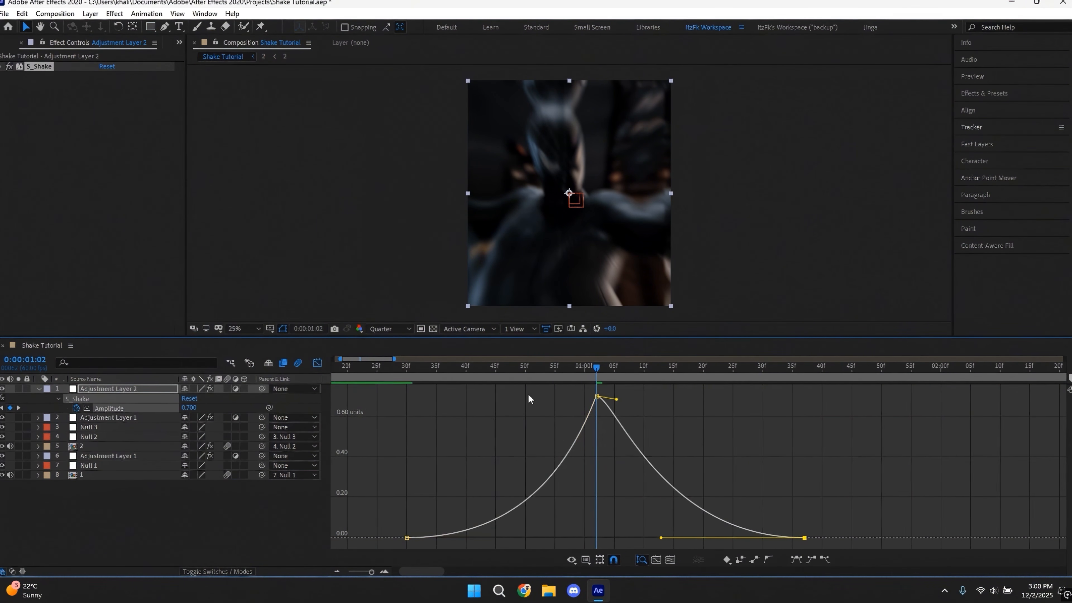
{"action": "key", "text": "space"}
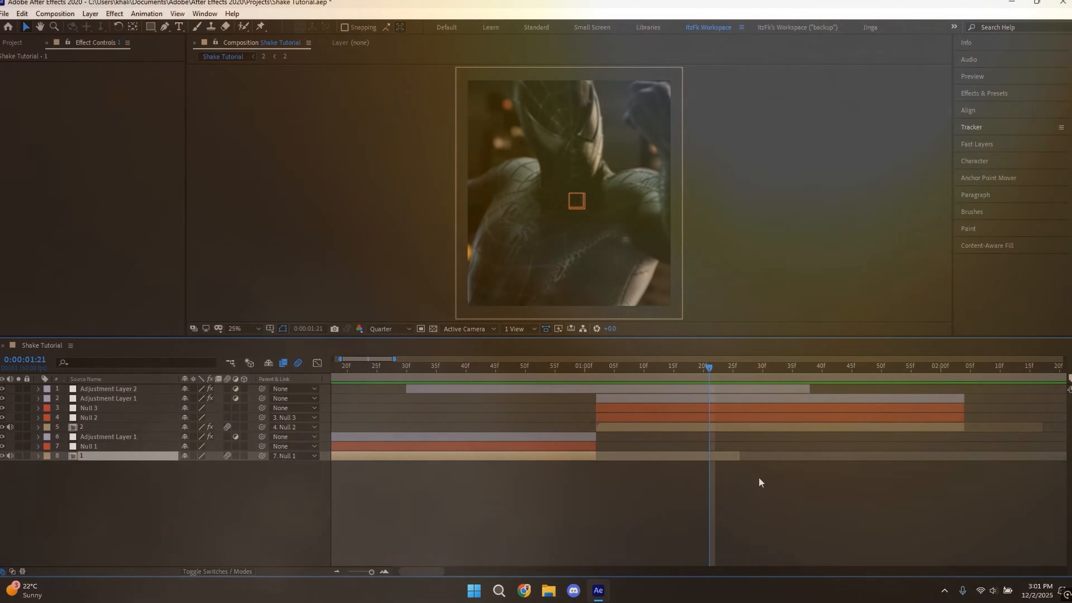
Copy Motion Tile from clip 2 onto the shake adjustment layer and place it above S_Shake.
{"action": "left_click", "coordinate": [714, 431]}
{"action": "left_click", "coordinate": [33, 66]}
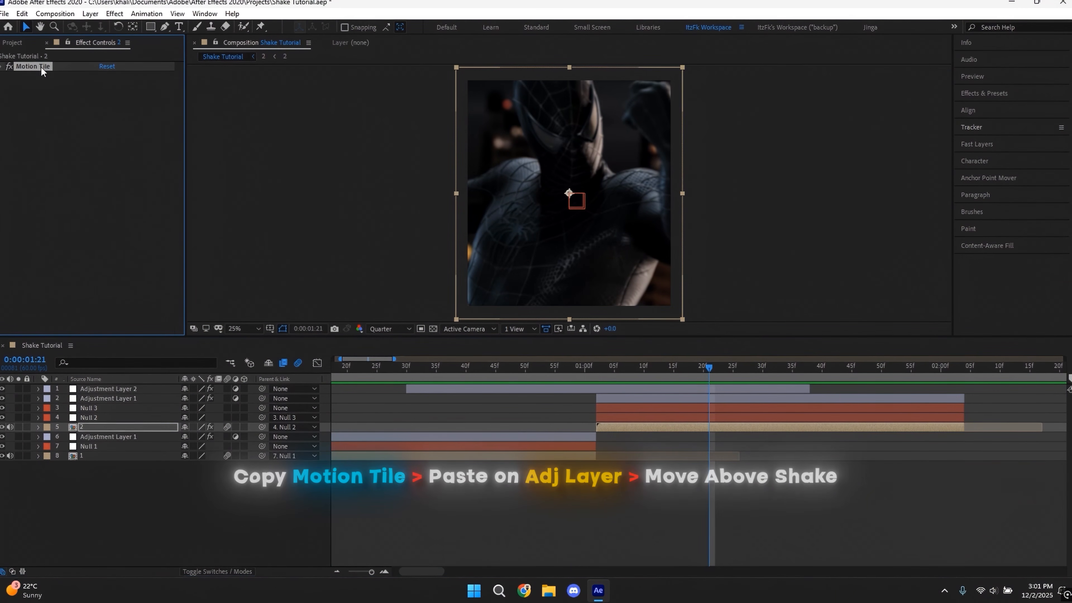
{"action": "left_click", "coordinate": [117, 389]}
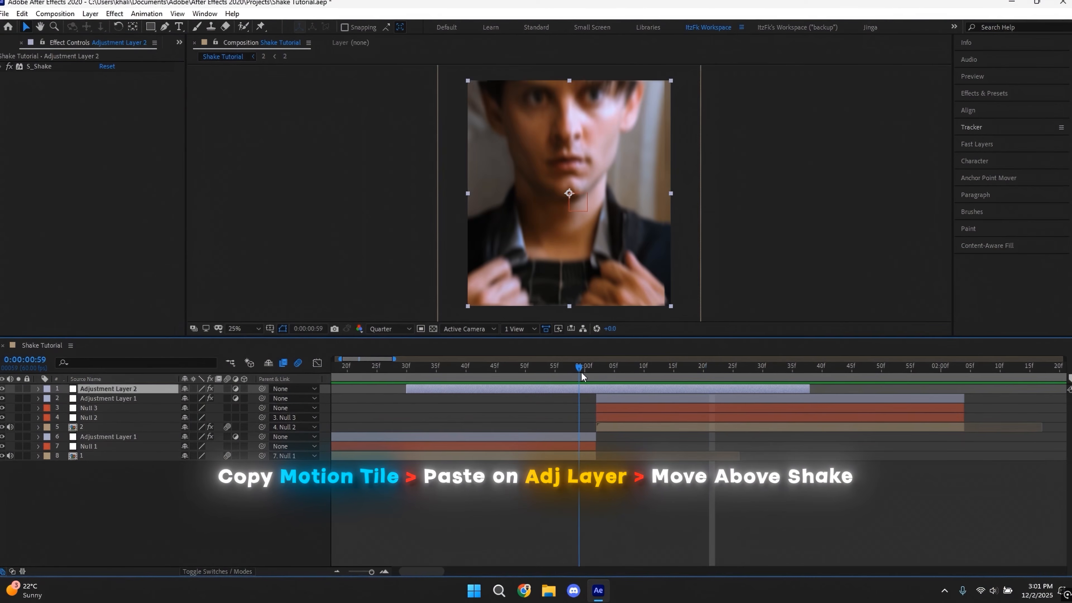
{"action": "key", "text": "ctrl+v"}
{"action": "left_click_drag", "start_coordinate": [39, 78], "coordinate": [37, 67]}
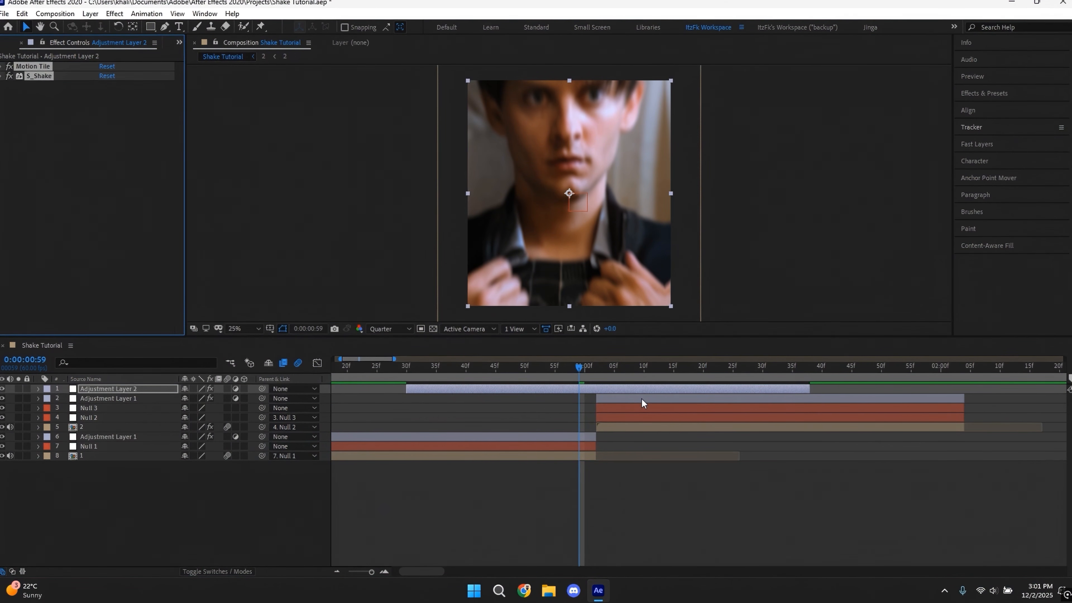
Add another adjustment layer below the shake layer and trim it to clip 2's visible span, starting at 0:00:01:02.
{"action": "key", "text": "ctrl+alt+y"}
{"action": "key", "text": "Page_Down"}
{"action": "key", "text": "Page_Down"}
{"action": "key", "text": "Page_Down"}
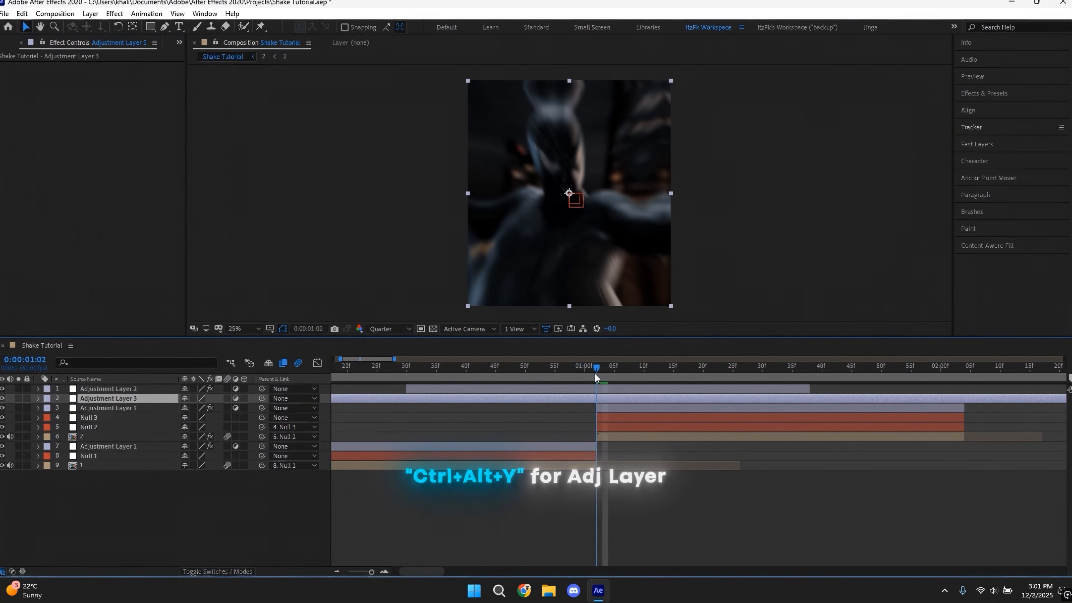
{"action": "key", "text": "ctrl+shift+d"}
{"action": "left_click", "coordinate": [595, 407]}
{"action": "key", "text": "bracketleft"}
{"action": "key", "text": "minus"}
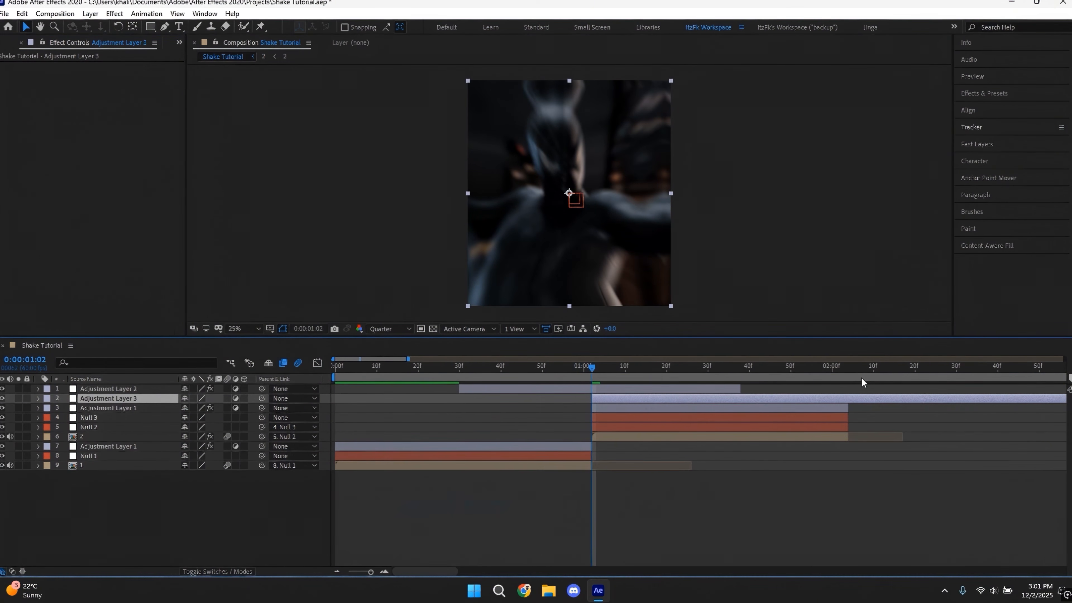
{"action": "key", "text": "o"}
{"action": "left_click", "coordinate": [847, 399]}
{"action": "key", "text": "bracketleft"}
{"action": "key", "text": "Delete"}
{"action": "left_click", "coordinate": [846, 399]}
{"action": "key", "text": "i"}
Paste Motion Tile and S_Shake onto the new adjustment layer and delete the pasted Amplitude keyframes.
{"action": "key", "text": "ctrl+v"}
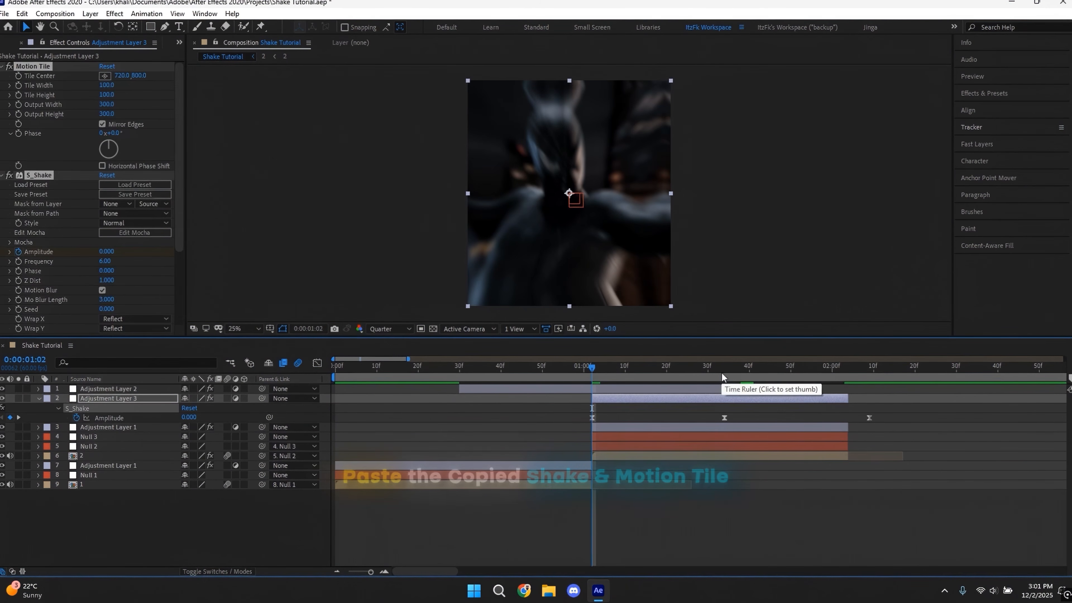
{"action": "left_click_drag", "start_coordinate": [892, 418], "coordinate": [515, 424]}
{"action": "key", "text": "Delete"}
{"action": "left_click", "coordinate": [619, 412]}
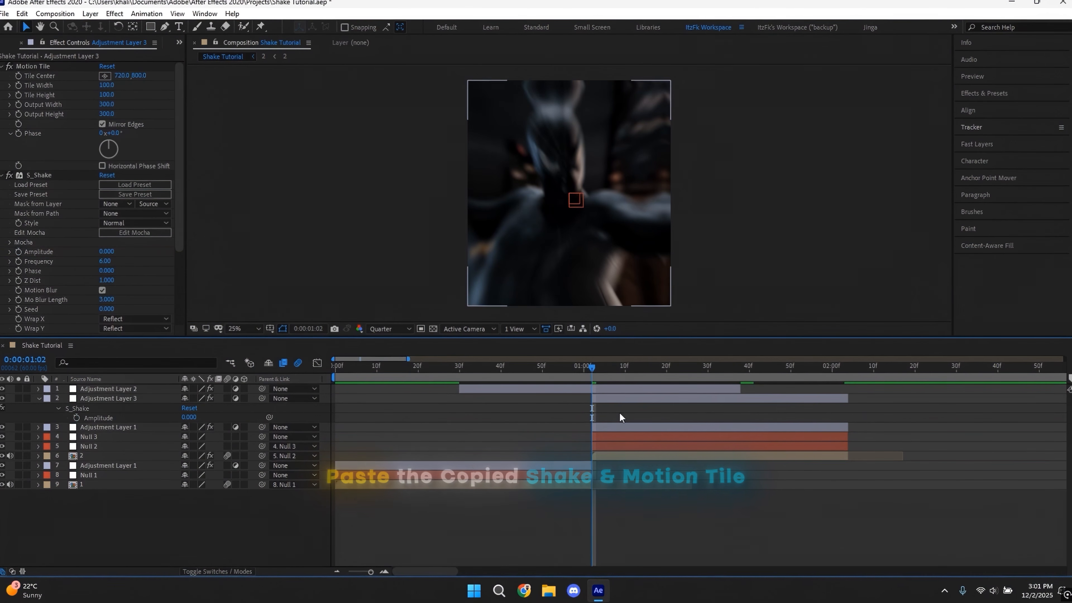
Keyframe the new layer's S_Shake Amplitude from 1 at 0:00:01:02 to 0 at 0:00:02:03.
{"action": "left_click", "coordinate": [77, 418]}
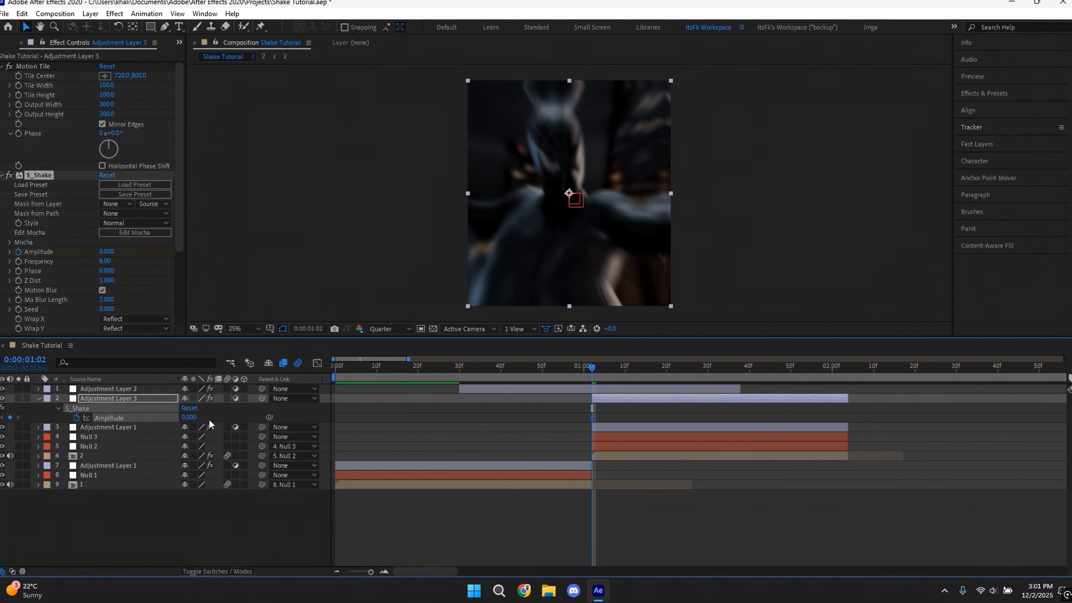
{"action": "left_click", "coordinate": [192, 417]}
{"action": "type", "text": "1"}
{"action": "key", "text": "Return"}
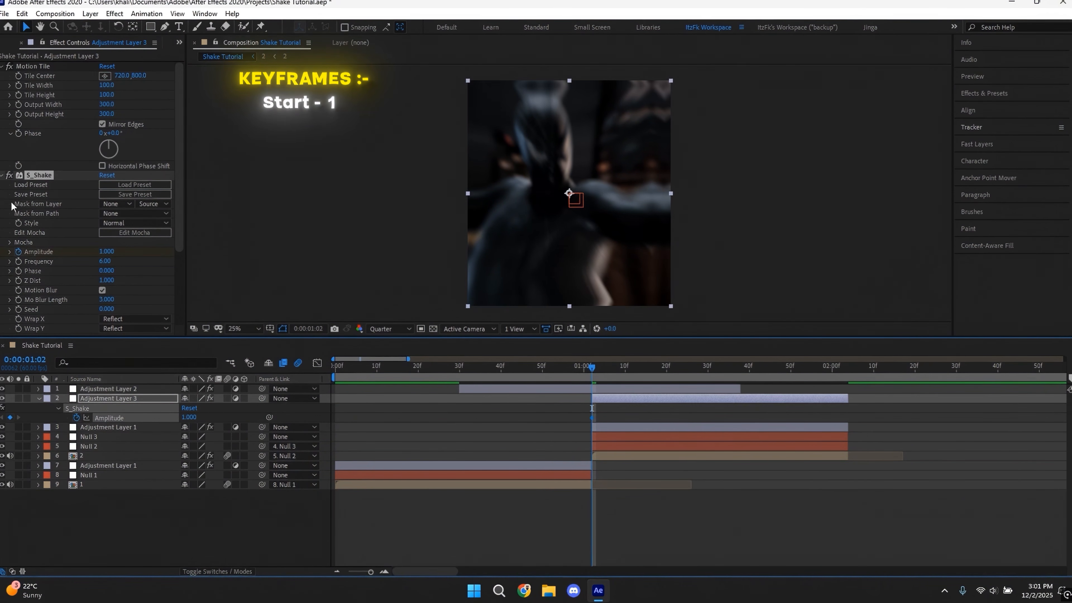
{"action": "key", "text": "ctrl+grave"}
{"action": "key", "text": "o"}
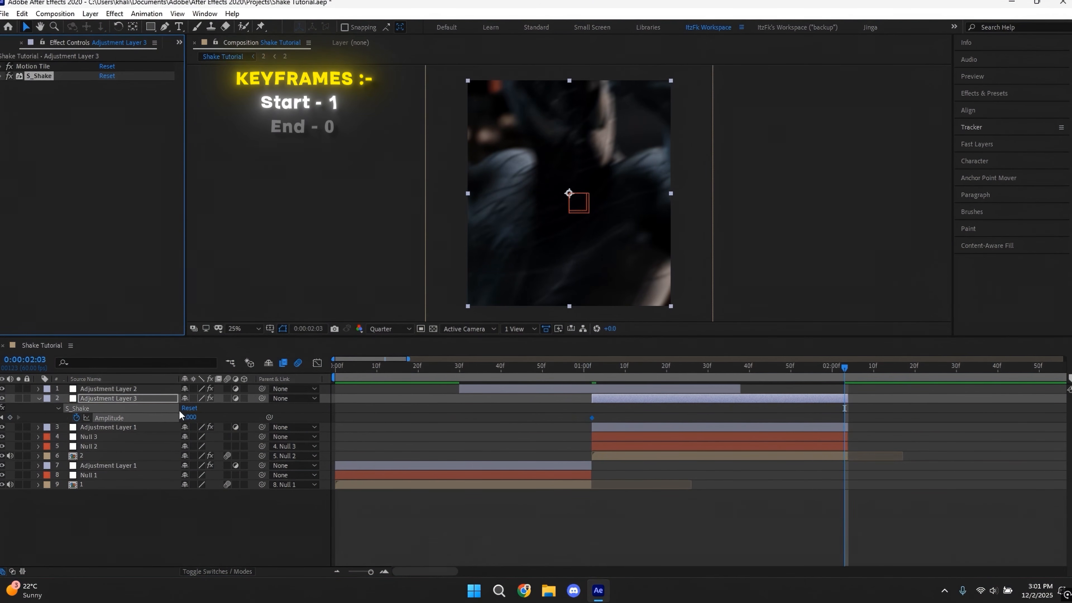
{"action": "left_click", "coordinate": [188, 417]}
{"action": "type", "text": "0"}
{"action": "key", "text": "Return"}
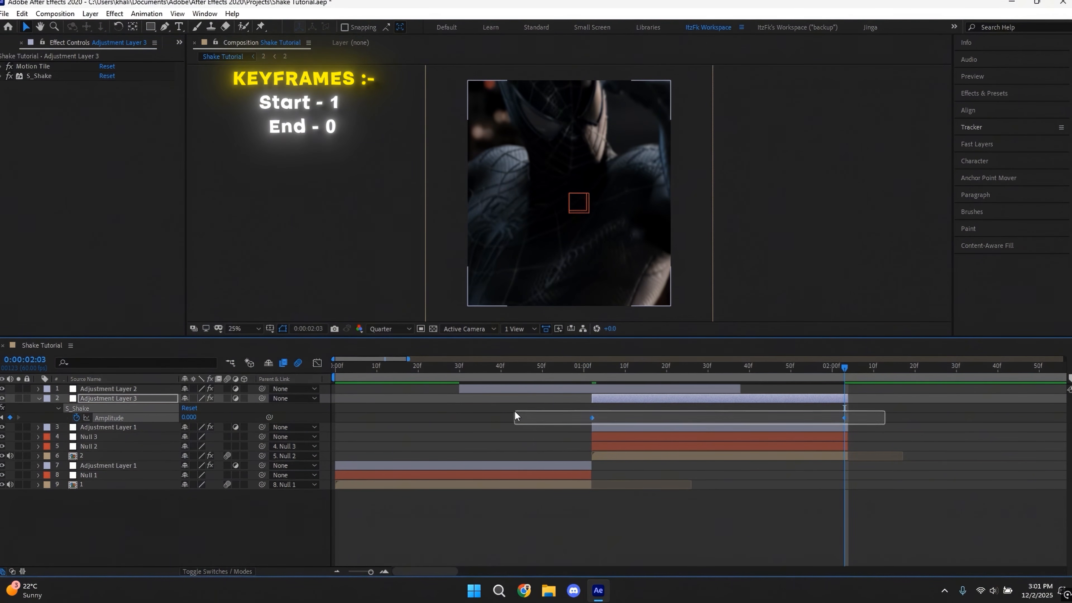
Easy-ease both Amplitude keyframes and shape the value curve to fall steeply at the start and flatten toward the end.
{"action": "left_click_drag", "start_coordinate": [514, 416], "coordinate": [514, 416]}
{"action": "key", "text": "F9"}
{"action": "left_click", "coordinate": [316, 363]}
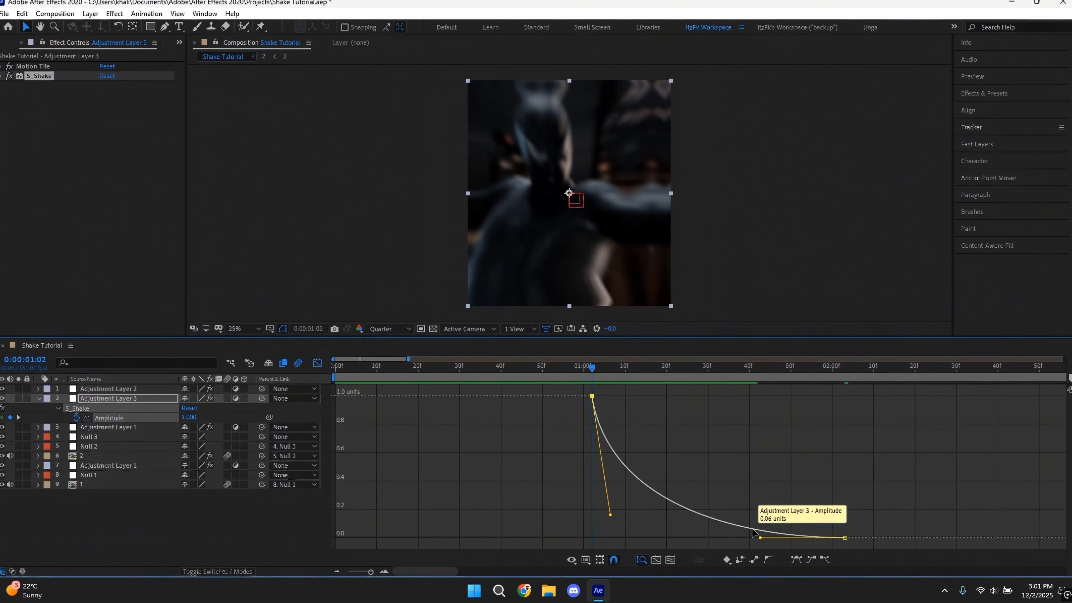
Set this S_Shake's Frequency to 4.7 and Z Rand Amp to 0, and preview the transition.
{"action": "left_click", "coordinate": [110, 156]}
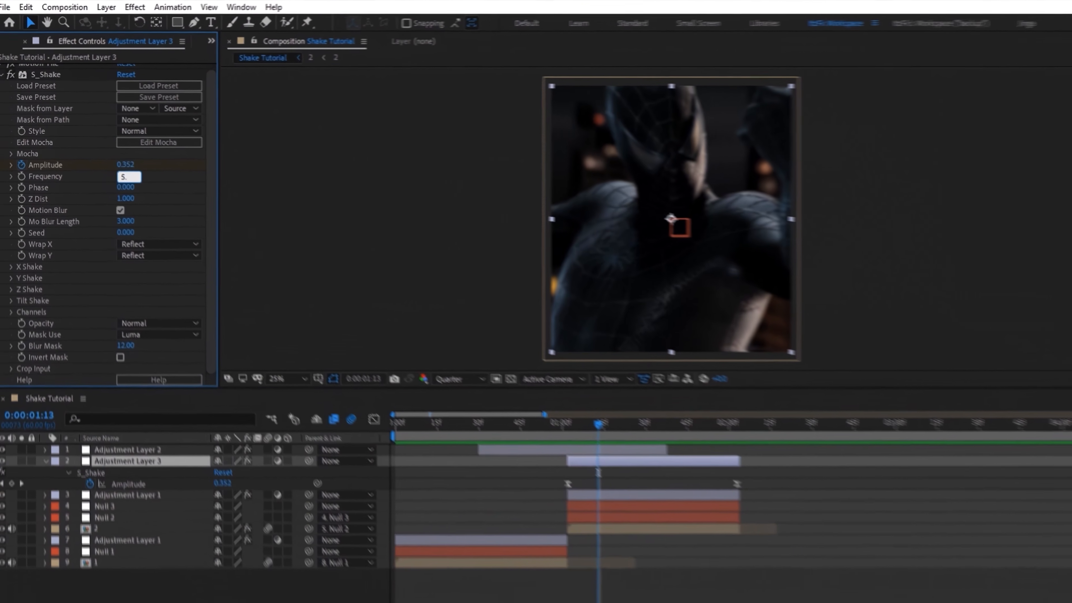
{"action": "type", "text": "4.7"}
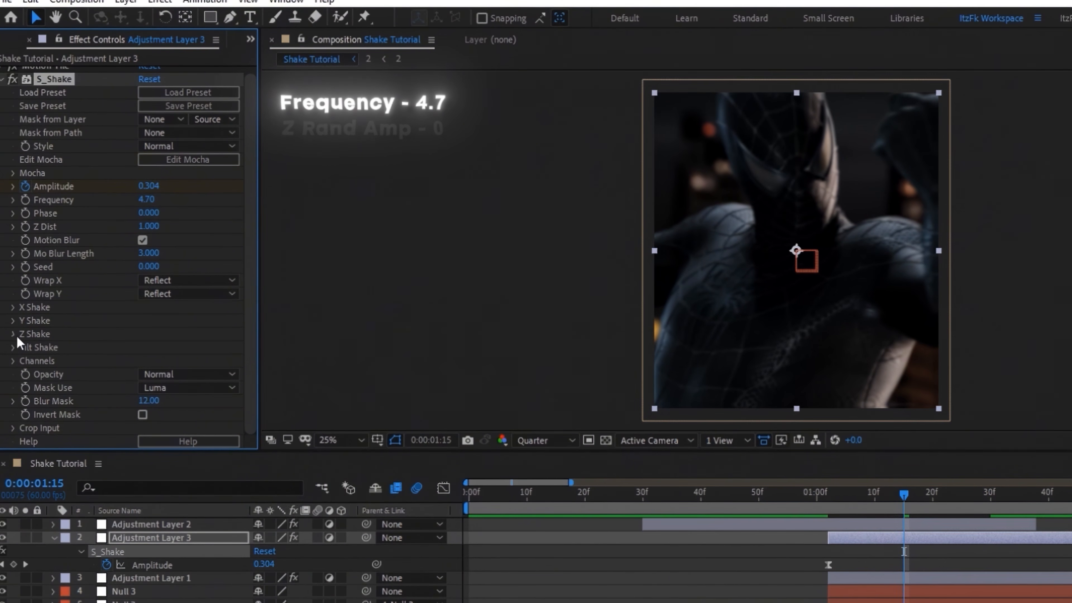
{"action": "left_click", "coordinate": [14, 334]}
{"action": "left_click", "coordinate": [148, 346]}
{"action": "type", "text": "0"}
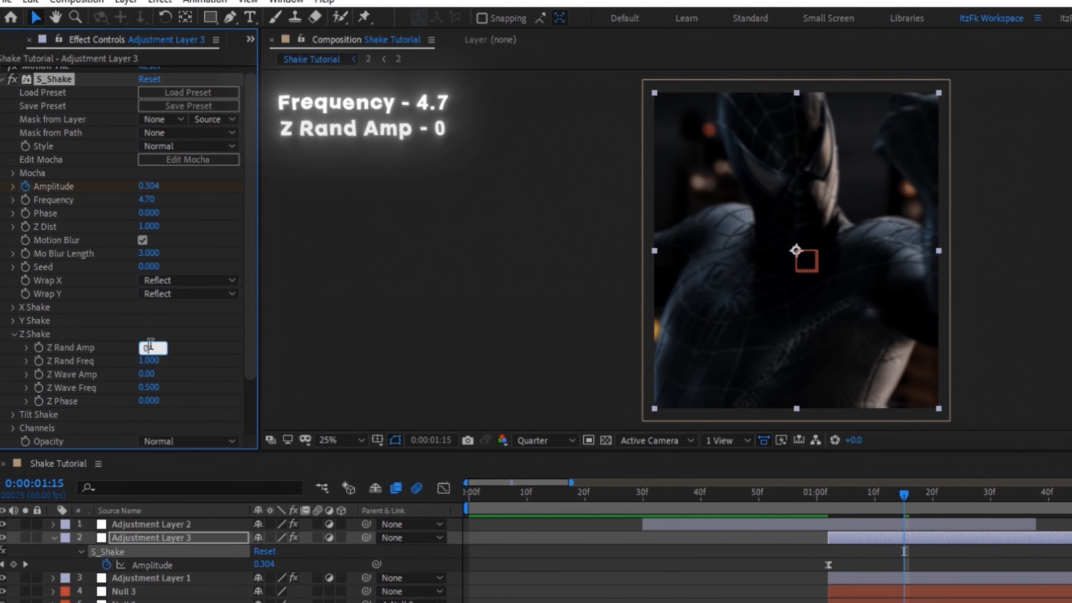
{"action": "left_click", "coordinate": [13, 334]}
{"action": "key", "text": "space"}
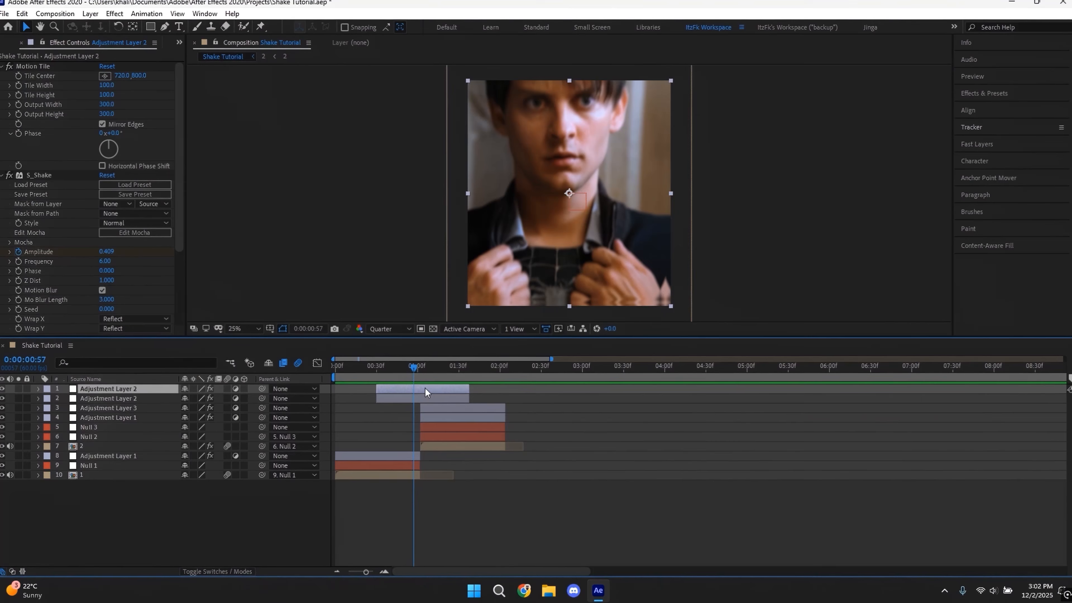
Remove all effects from the topmost copy of the shake adjustment layer.
{"action": "left_click", "coordinate": [64, 189]}
{"action": "key", "text": "ctrl+a"}
{"action": "key", "text": "Delete"}
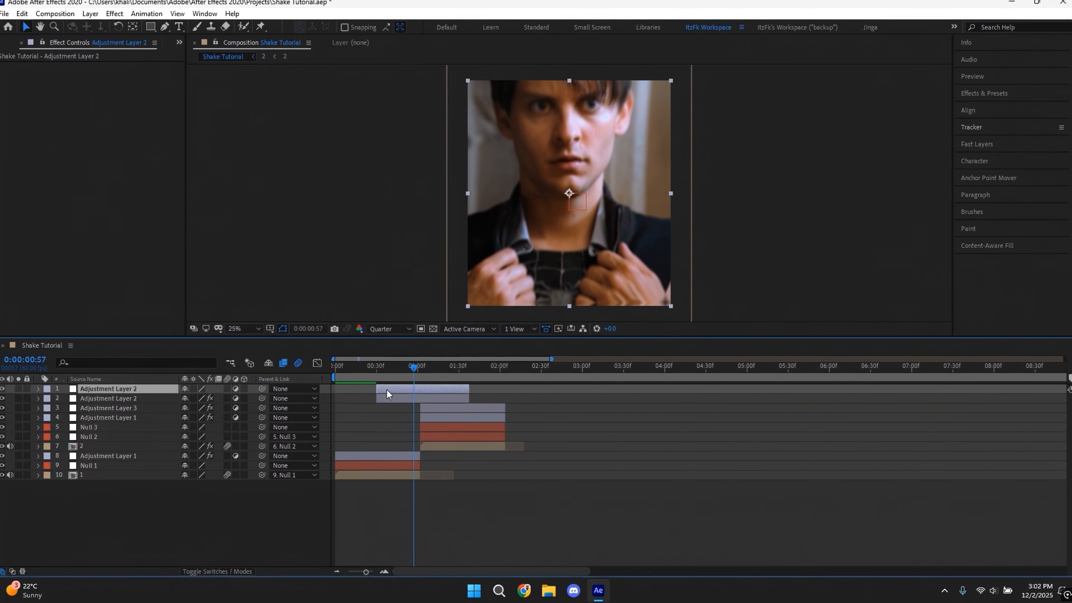
Apply Exposure and BCC Lens Blur OBS with Iris Scale 0 to the cleared adjustment layer and go to its start.
{"action": "key", "text": "ctrl+space"}
{"action": "type", "text": "exposure"}
{"action": "key", "text": "Return"}
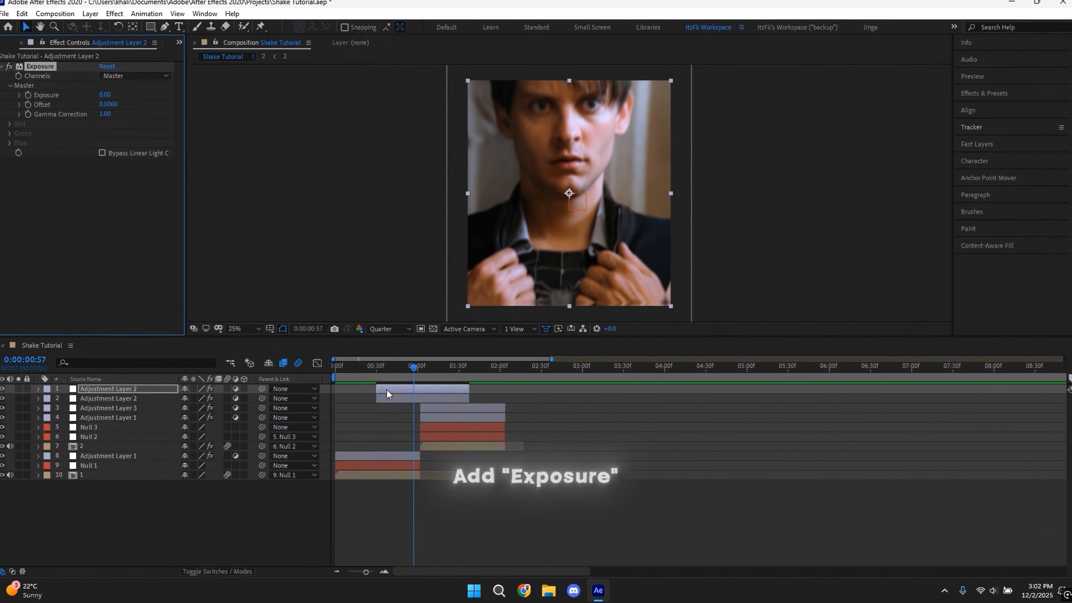
{"action": "key", "text": "ctrl+space"}
{"action": "type", "text": "bcc lens"}
{"action": "key", "text": "Return"}
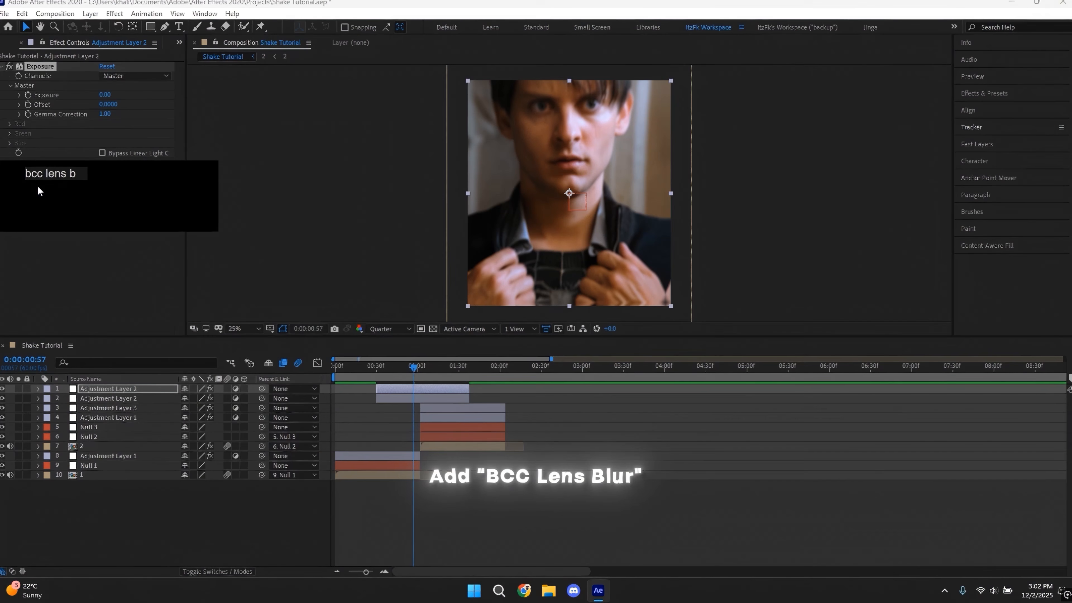
{"action": "key", "text": "i"}
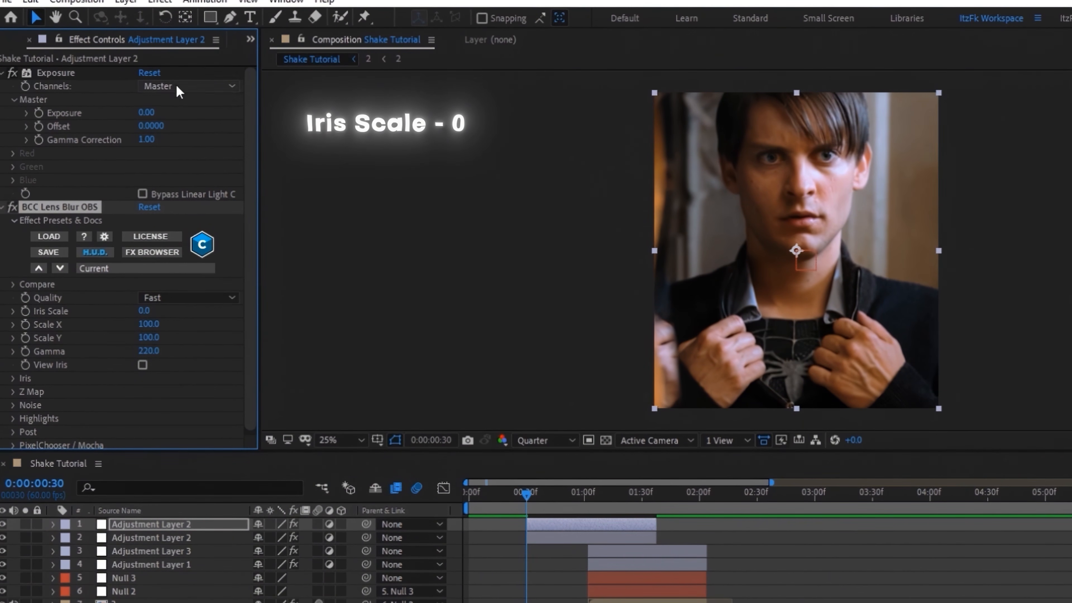
Keyframe Exposure 0, Iris Scale 0 and Gamma 10 at both the start and end of the topmost adjustment layer.
{"action": "left_click", "coordinate": [39, 113]}
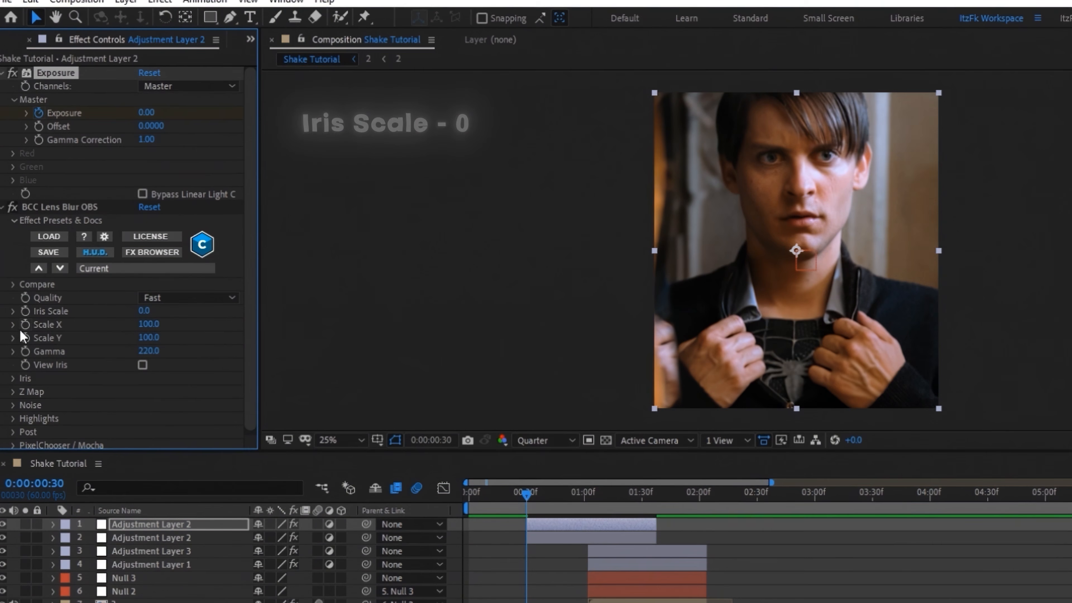
{"action": "left_click", "coordinate": [24, 311]}
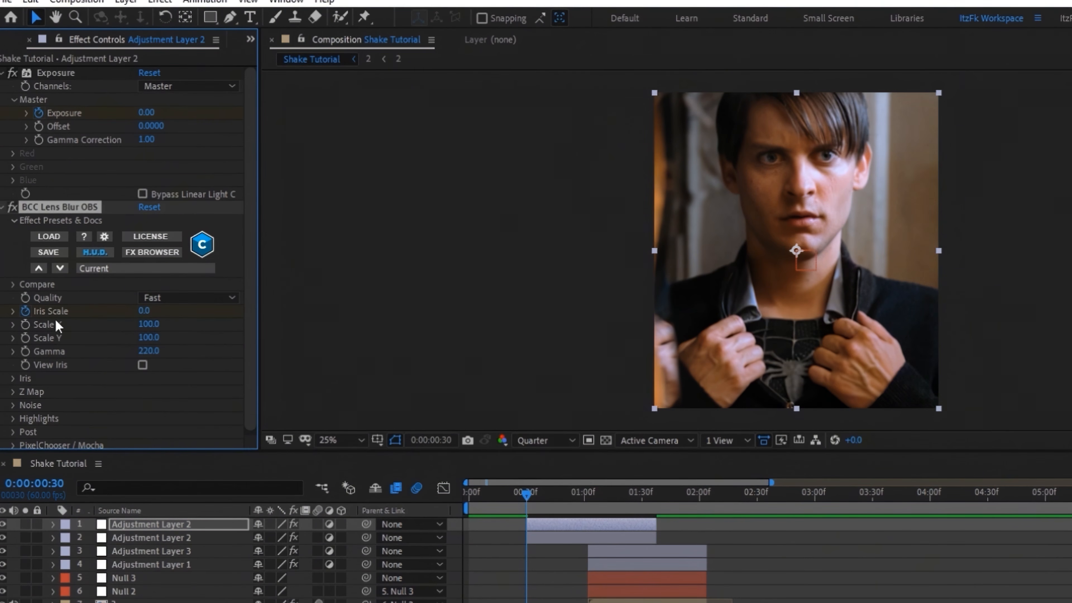
{"action": "left_click", "coordinate": [26, 351]}
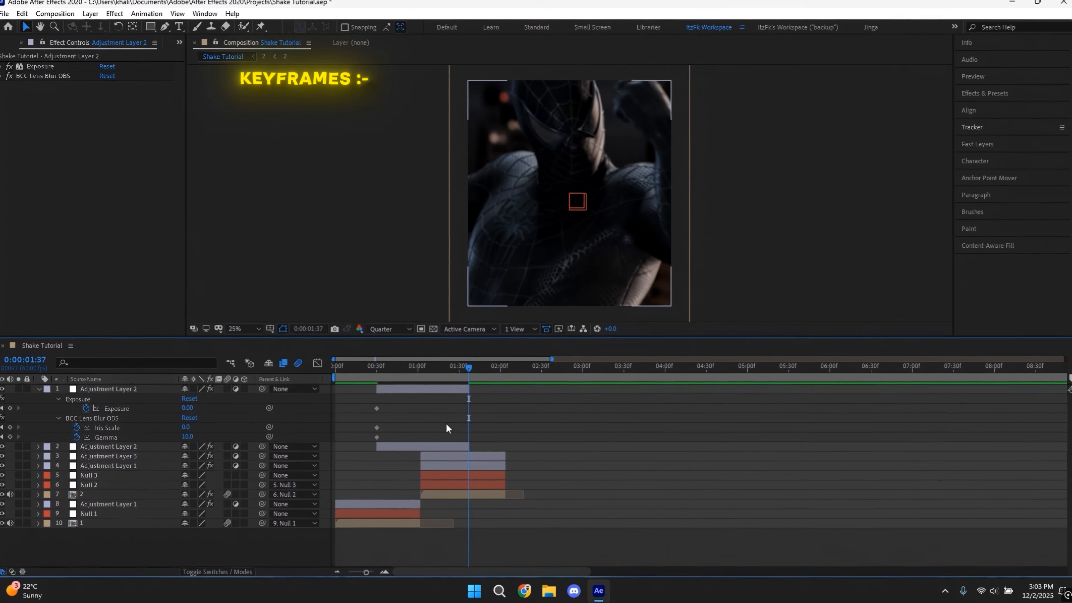
{"action": "left_click", "coordinate": [406, 420]}
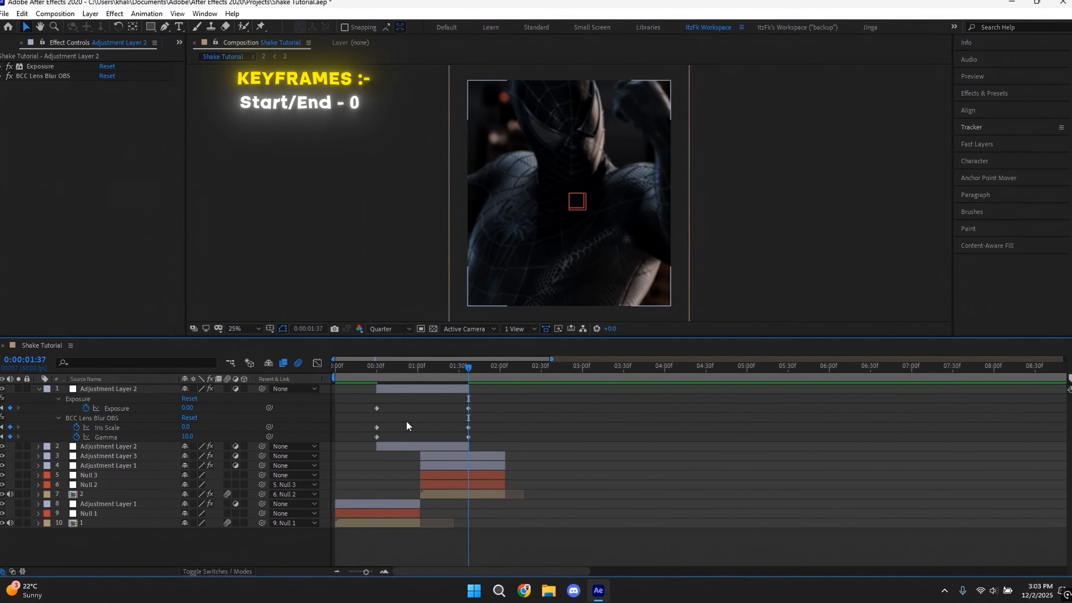
At 0:00:01:02, where the clips meet, keyframe Exposure to 1.2, Iris Scale to 7 and Gamma to 1000.
{"action": "scroll", "coordinate": [410, 406], "scroll_direction": "up", "scroll_amount": 2}
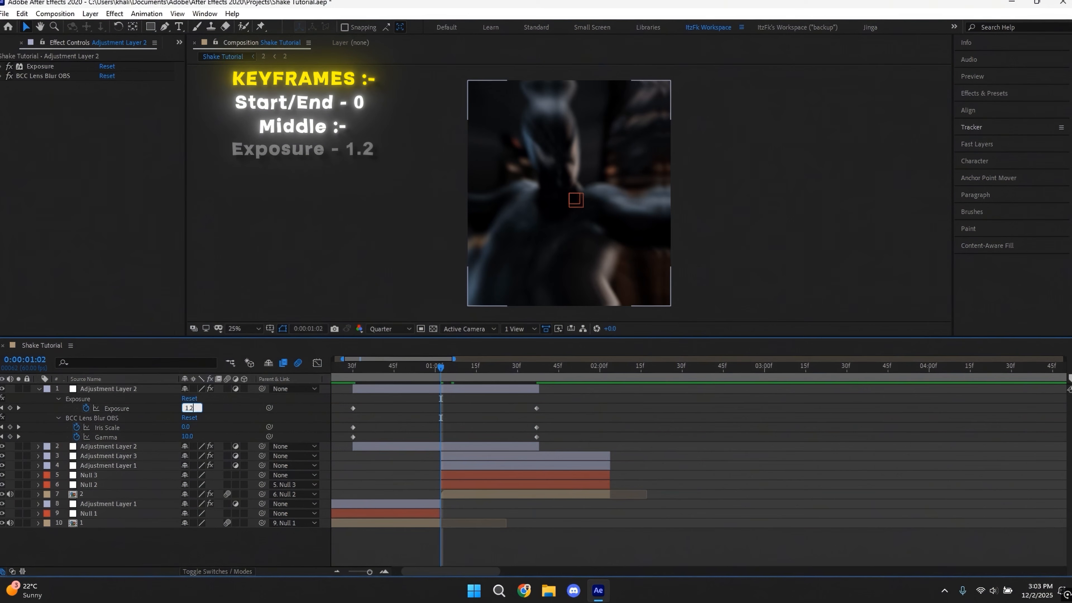
{"action": "key", "text": "Return"}
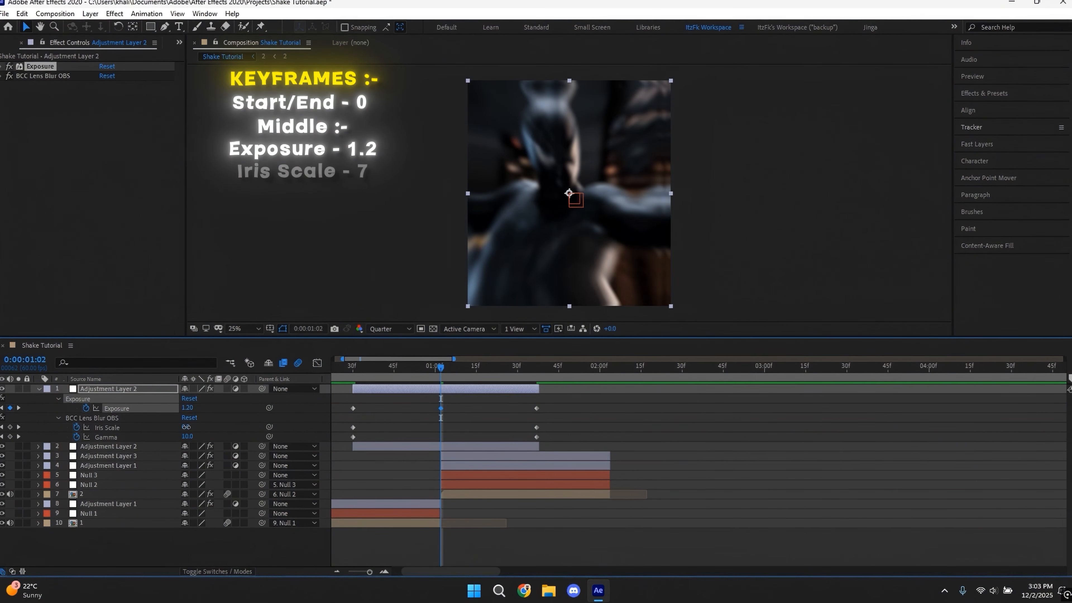
{"action": "type", "text": "7"}
{"action": "key", "text": "Return"}
{"action": "left_click", "coordinate": [188, 437]}
{"action": "type", "text": "1000"}
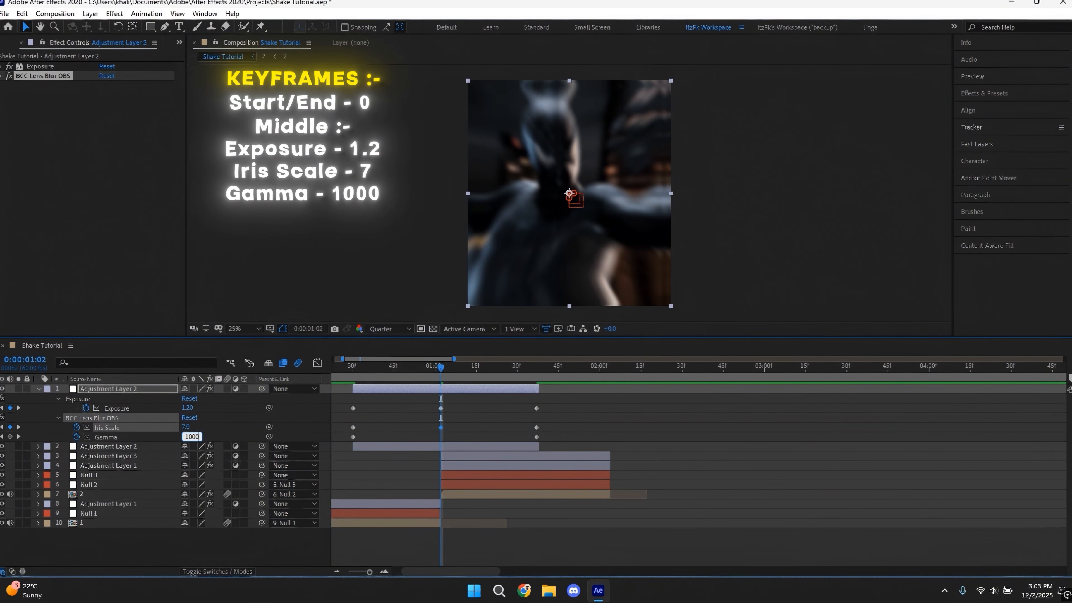
{"action": "key", "text": "Return"}
Easy-ease the three Exposure keyframes and shape the value curve into a smooth peak with a steeper rise near the middle keyframe.
{"action": "left_click", "coordinate": [590, 413]}
{"action": "left_click_drag", "start_coordinate": [591, 413], "coordinate": [332, 382]}
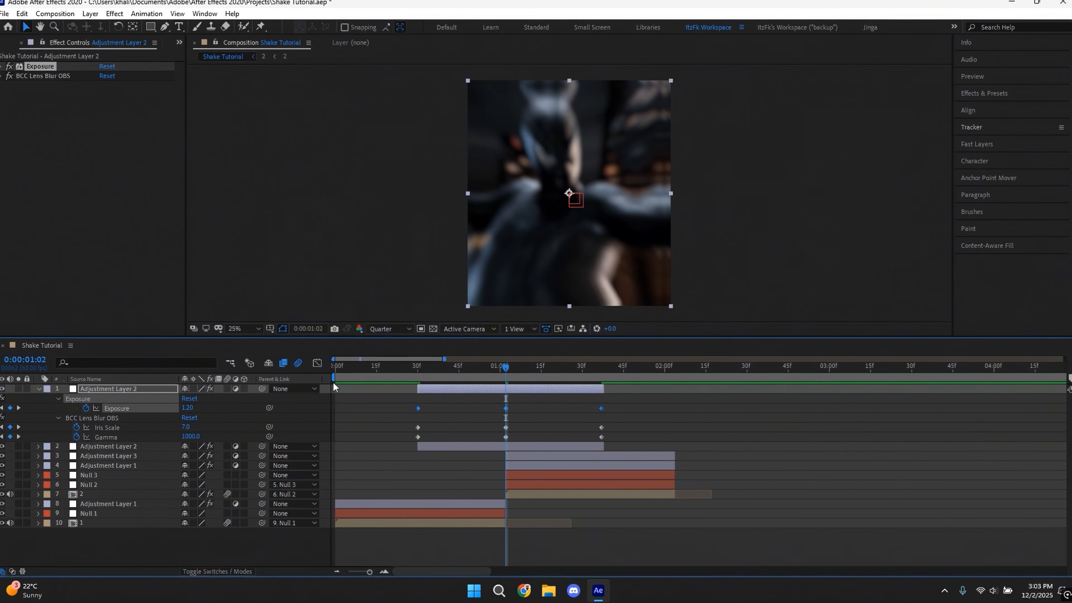
{"action": "left_click", "coordinate": [317, 363]}
{"action": "scroll", "coordinate": [531, 536], "scroll_direction": "up", "scroll_amount": 5}
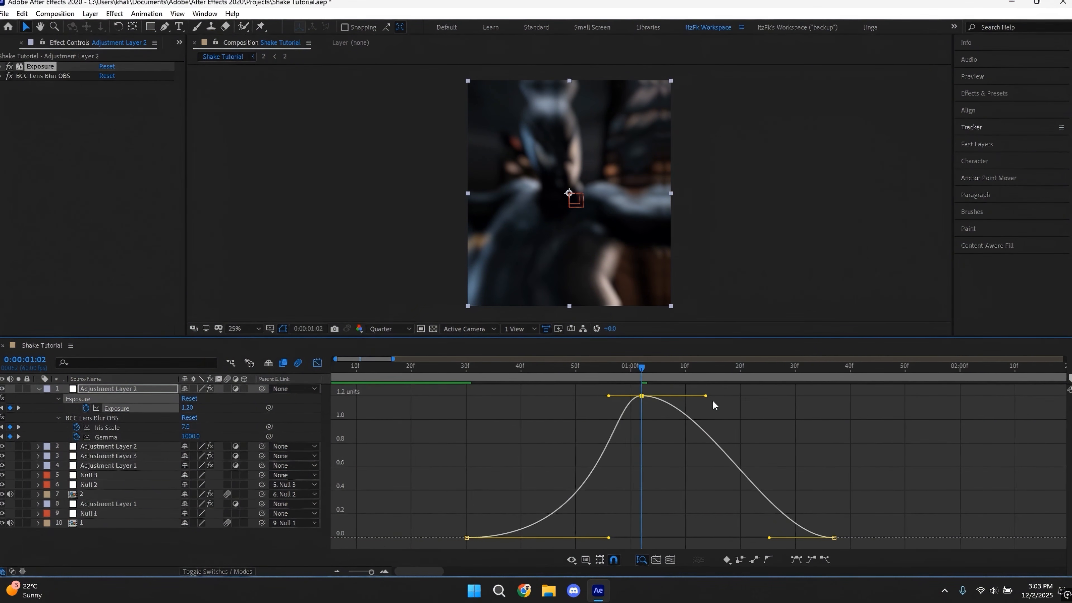
{"action": "key", "text": "shift+F3"}
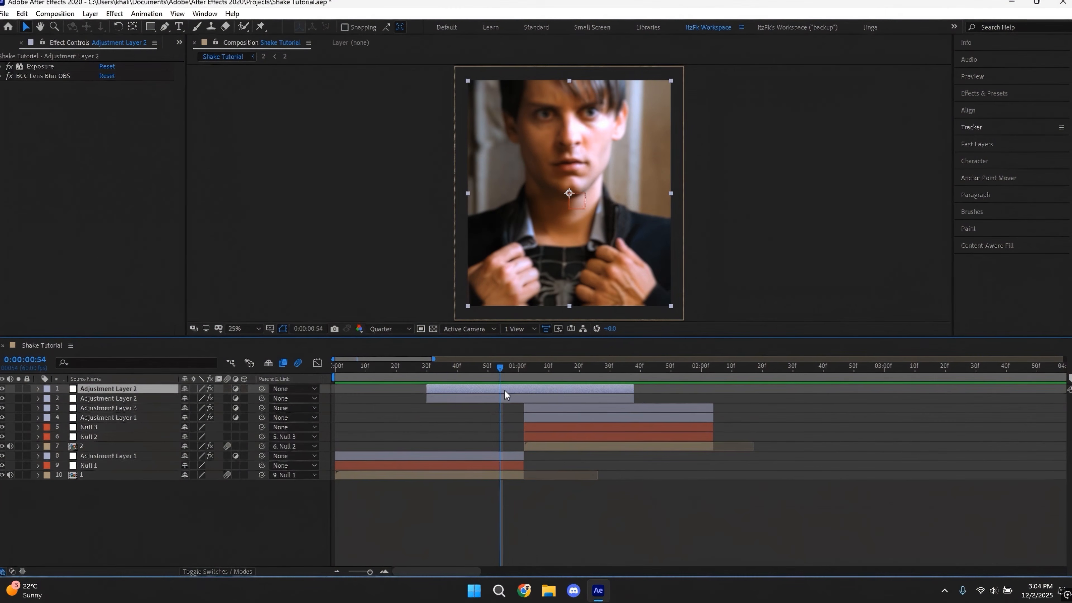
Add a new empty adjustment layer above all layers, starting at 0:00:00:54.
{"action": "key", "text": "ctrl+shift+d"}
{"action": "left_click", "coordinate": [498, 397]}
{"action": "key", "text": "Delete"}
{"action": "left_click", "coordinate": [513, 390]}
{"action": "scroll", "coordinate": [513, 391], "scroll_direction": "up", "scroll_amount": 4}
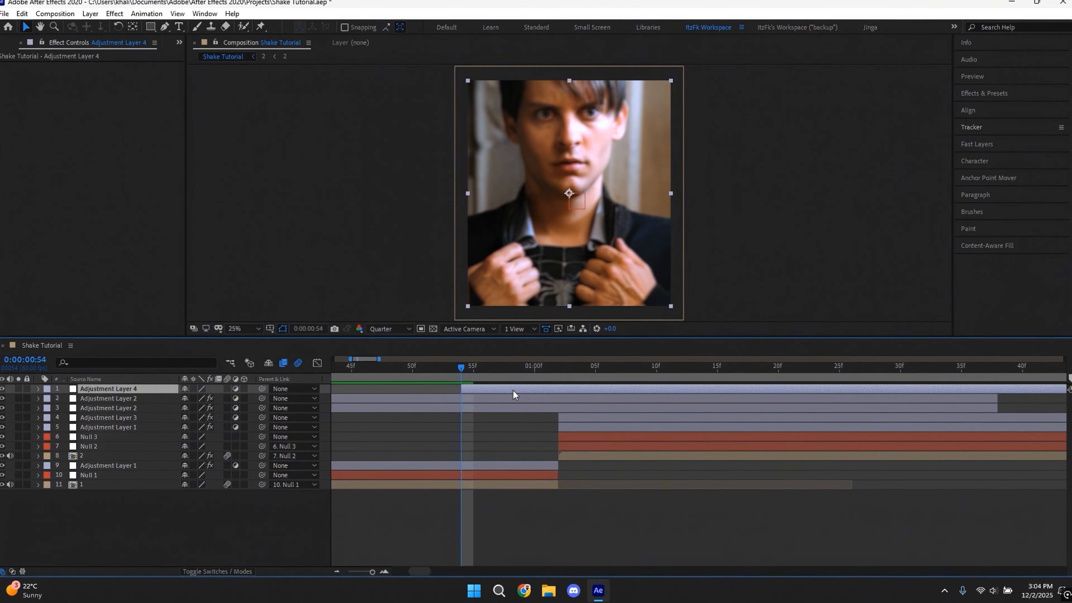
Split the new adjustment layer into five consecutive pieces of 2, 1, 2, 2 and 1 frames, and shift them to start at frame 57.
{"action": "key", "text": "Page_Down"}
{"action": "key", "text": "Page_Down"}
{"action": "key", "text": "ctrl+shift+d"}
{"action": "key", "text": "Page_Down"}
{"action": "key", "text": "ctrl+shift+d"}
{"action": "key", "text": "Page_Down"}
{"action": "key", "text": "Page_Down"}
{"action": "key", "text": "ctrl+shift+d"}
{"action": "key", "text": "Page_Down"}
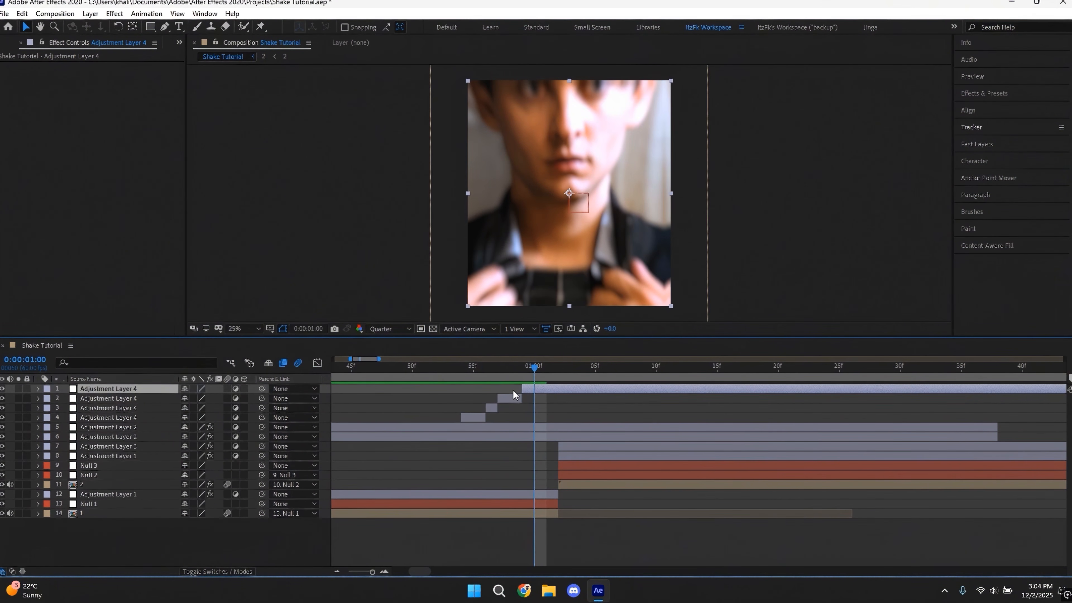
{"action": "key", "text": "Page_Down"}
{"action": "key", "text": "ctrl+shift+d"}
{"action": "key", "text": "Page_Down"}
{"action": "key", "text": "alt+]"}
{"action": "left_click_drag", "start_coordinate": [472, 423], "coordinate": [509, 426]}
Apply S_EdgeDetect to the first short adjustment piece, with Effect set to Mono Edges and Brightness to 1.4.
{"action": "key", "text": "Page_Up"}
{"action": "key", "text": "Page_Up"}
{"action": "key", "text": "Page_Up"}
{"action": "key", "text": "Page_Up"}
{"action": "left_click", "coordinate": [509, 426]}
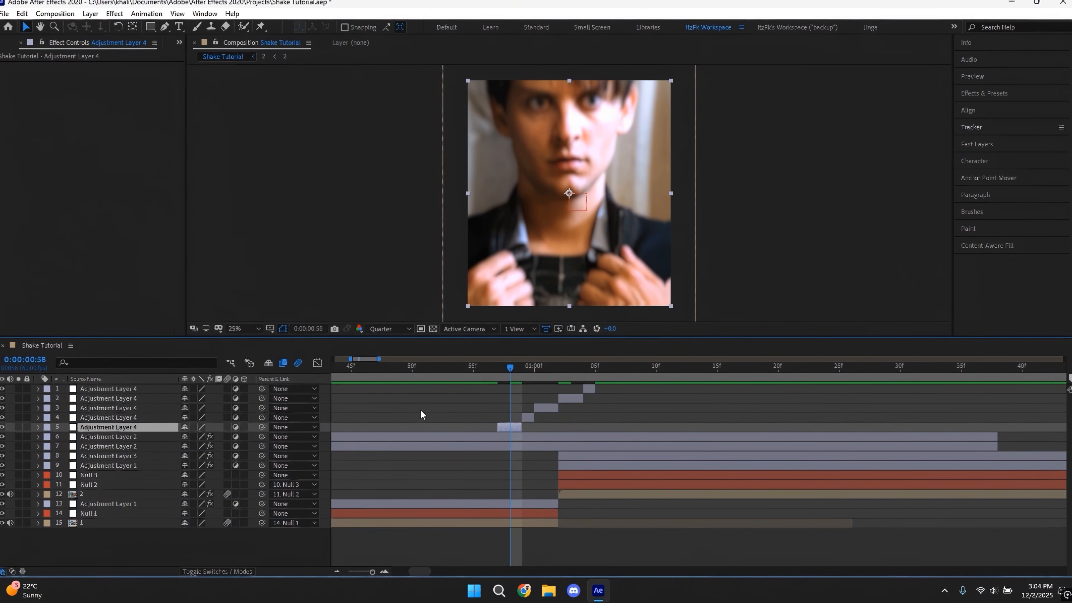
{"action": "key", "text": "ctrl+space"}
{"action": "type", "text": "s_edgede"}
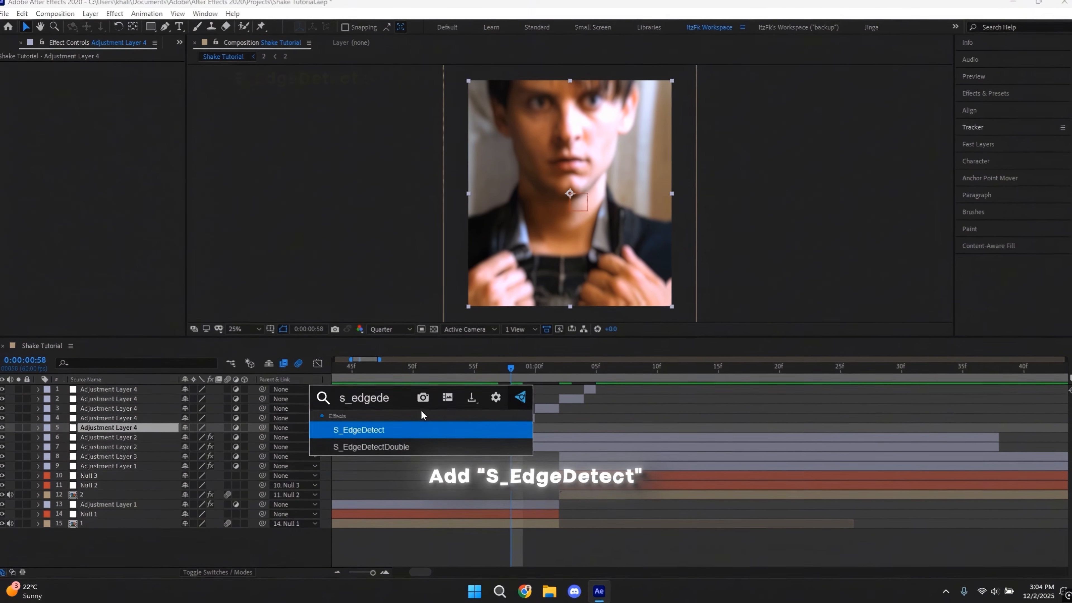
{"action": "left_click", "coordinate": [456, 429]}
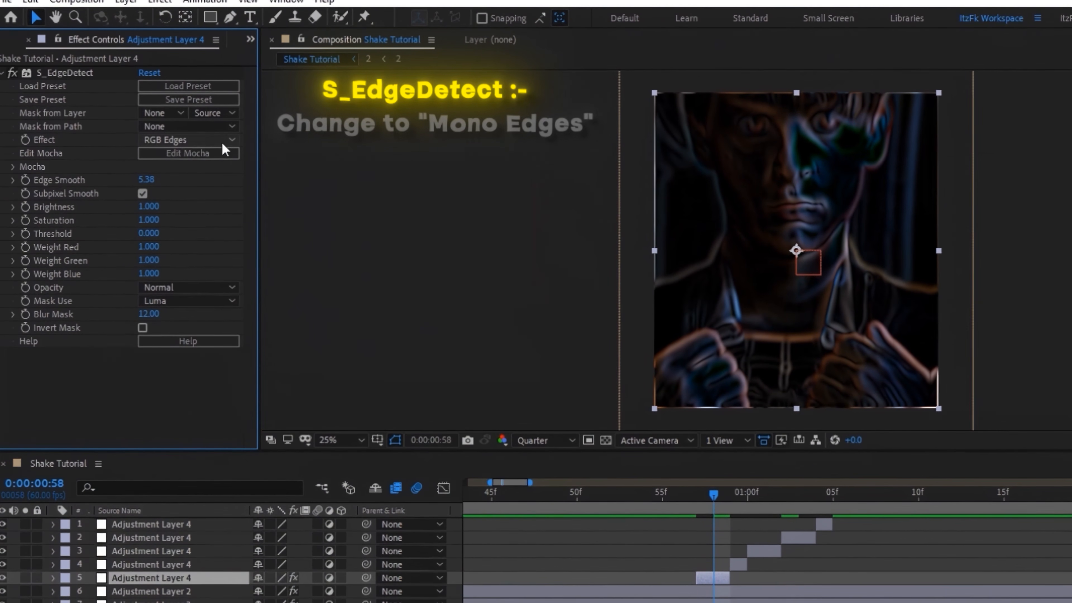
{"action": "left_click", "coordinate": [197, 139]}
{"action": "left_click", "coordinate": [220, 192]}
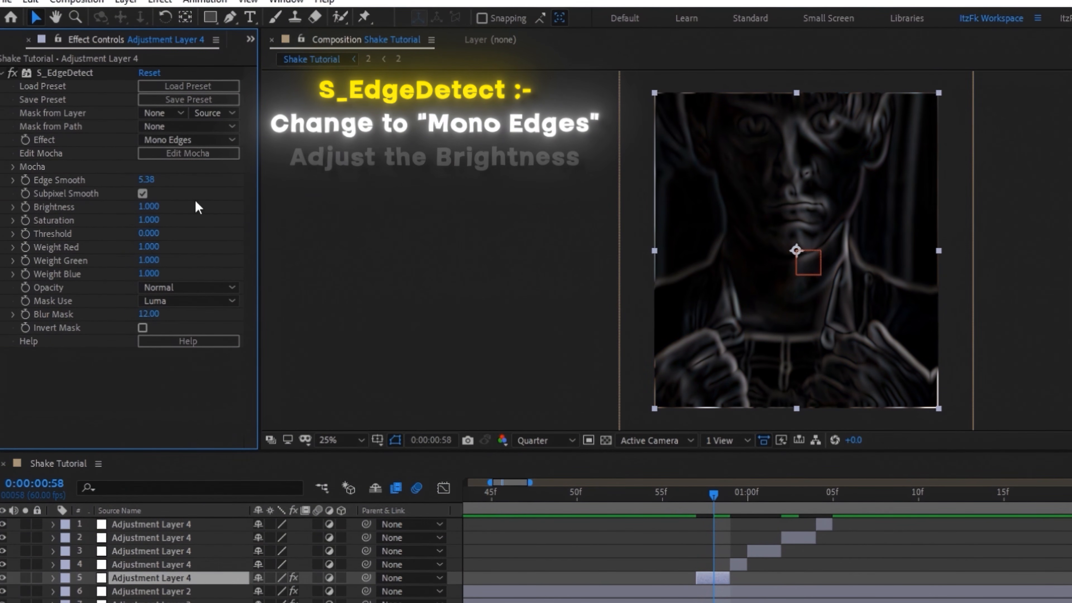
{"action": "left_click_drag", "start_coordinate": [150, 207], "coordinate": [162, 208]}
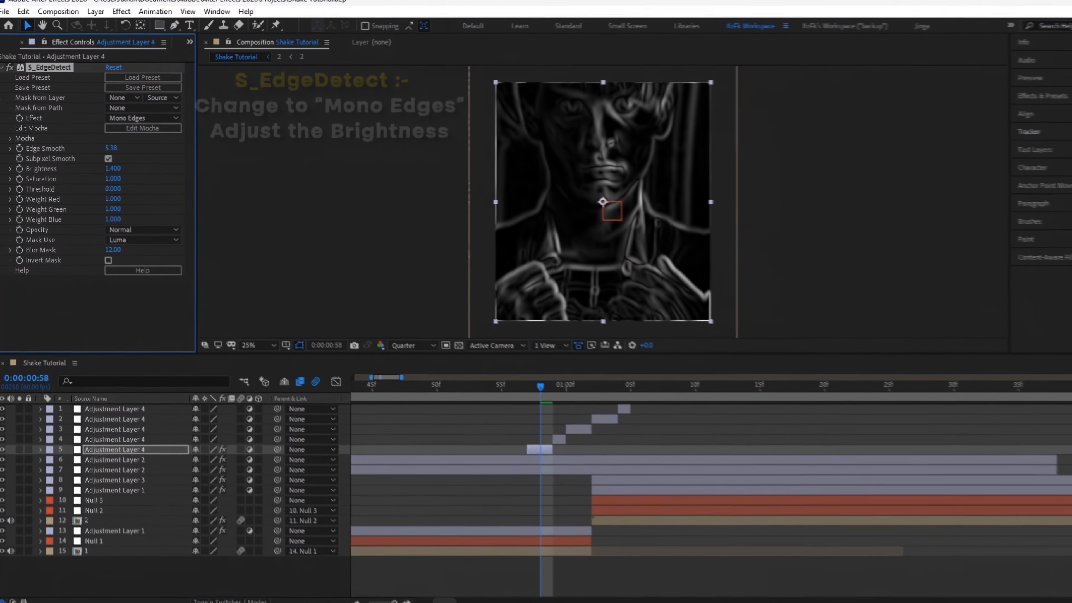
Add a Tint effect to the first adjustment piece and set Map White To to a bright red.
{"action": "left_click", "coordinate": [2, 73]}
{"action": "left_click", "coordinate": [28, 108]}
{"action": "key", "text": "ctrl+space"}
{"action": "type", "text": "tint"}
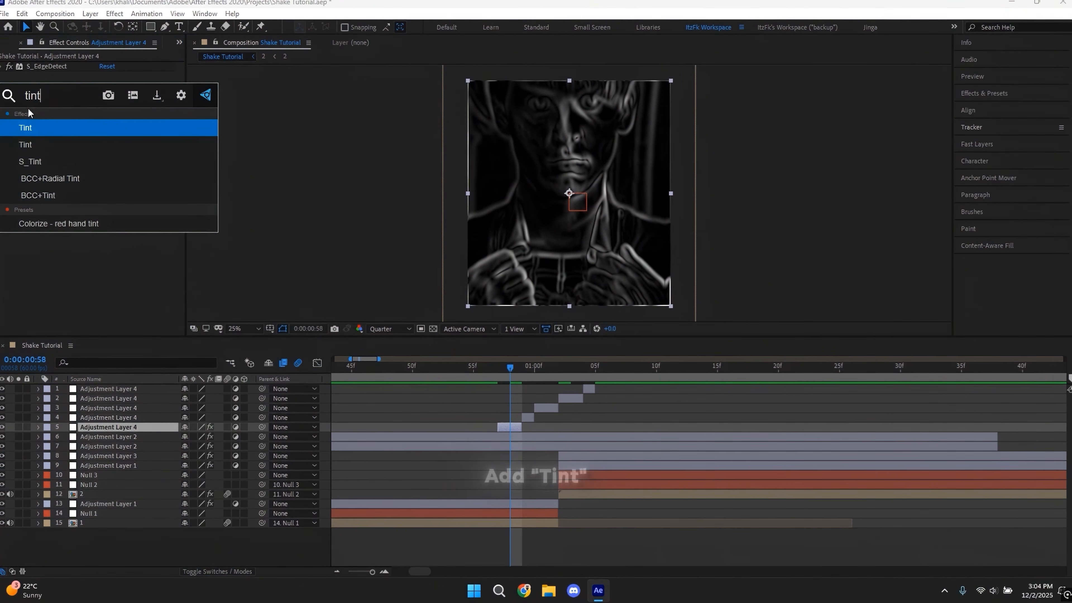
{"action": "key", "text": "Return"}
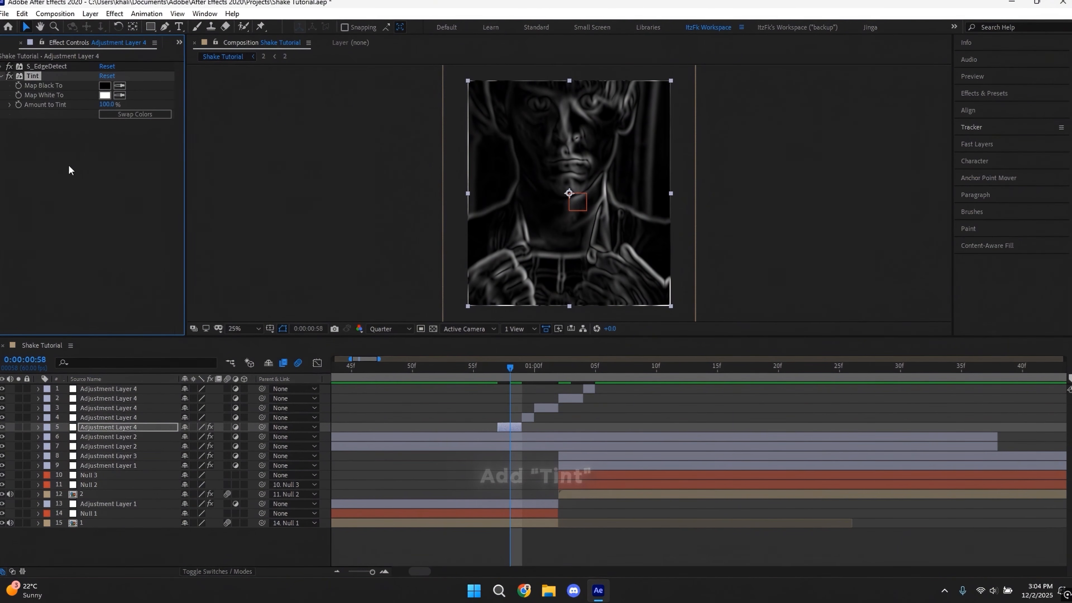
{"action": "left_click", "coordinate": [69, 165]}
{"action": "left_click", "coordinate": [109, 98]}
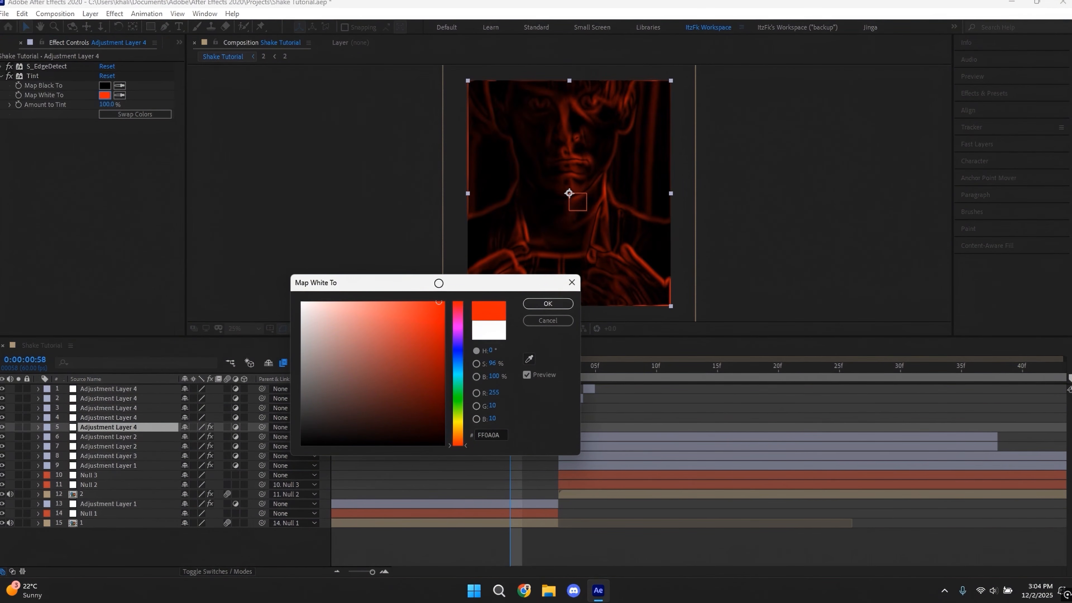
{"action": "key", "text": "Return"}
Apply Deep Glow to the first adjustment piece with Exposure 0.4 and Radius 300.
{"action": "key", "text": "ctrl+space"}
{"action": "type", "text": "deep"}
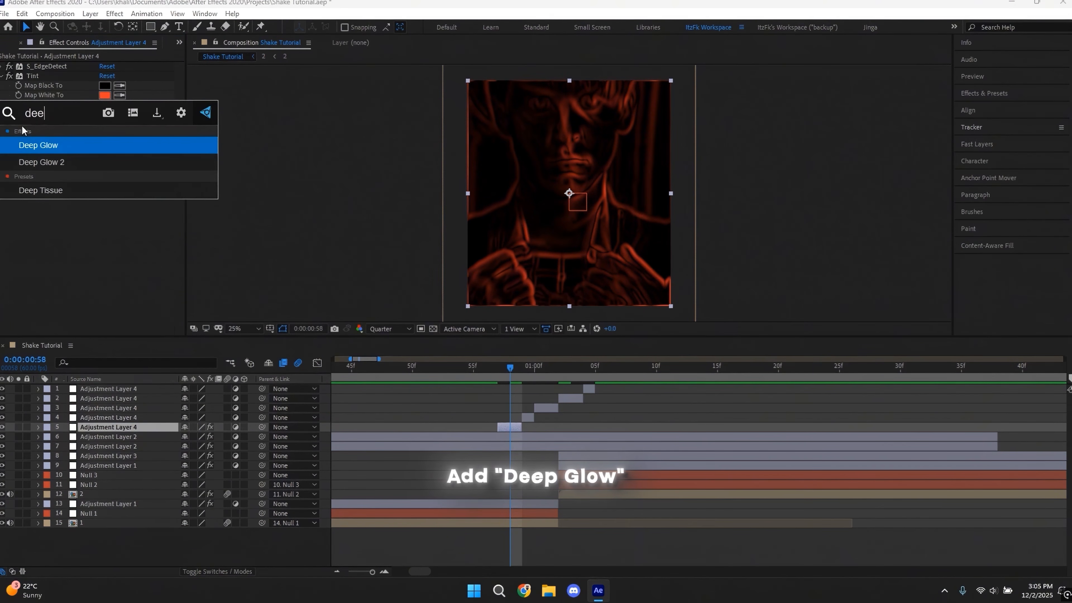
{"action": "key", "text": "Return"}
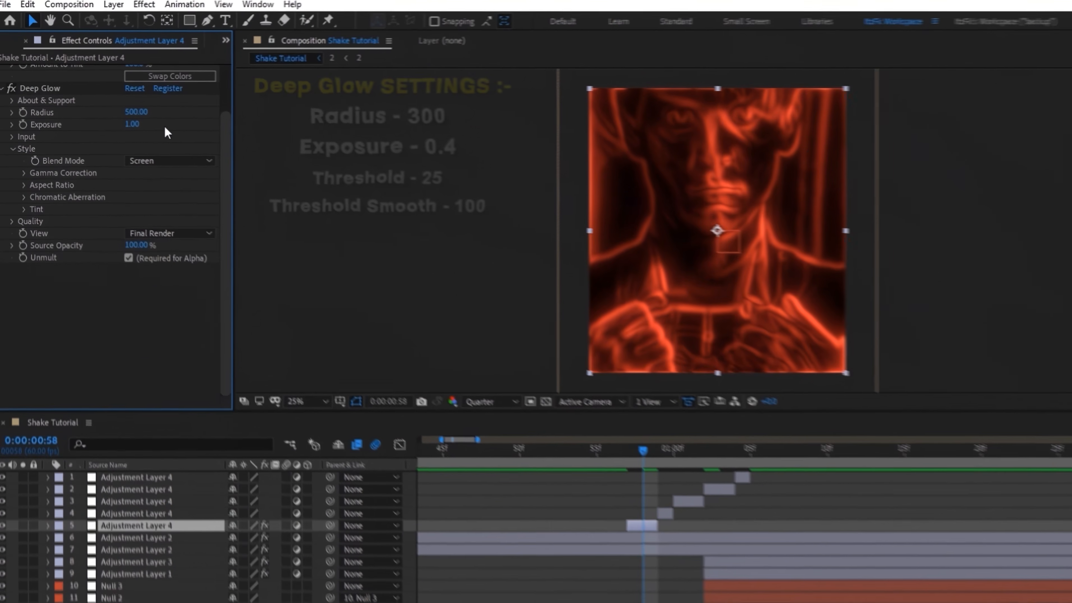
{"action": "left_click", "coordinate": [132, 124]}
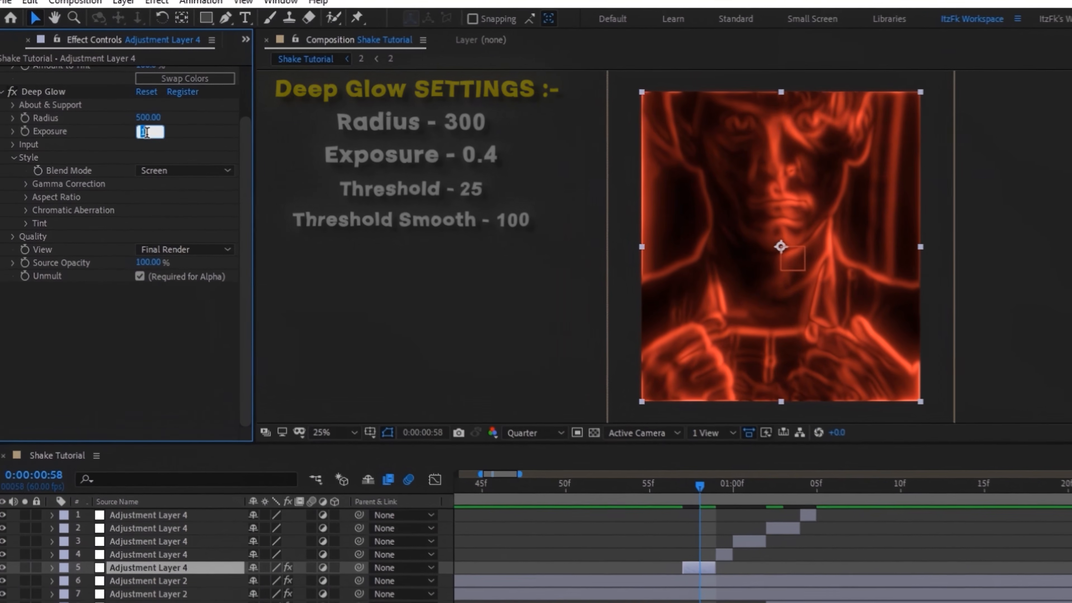
{"action": "type", "text": ".4"}
{"action": "left_click", "coordinate": [136, 112]}
{"action": "type", "text": "300"}
{"action": "key", "text": "Return"}
Set Deep Glow's Threshold to 25 and Threshold Smooth to 100, and collapse the effect settings.
{"action": "left_click", "coordinate": [13, 146]}
{"action": "left_click", "coordinate": [151, 220]}
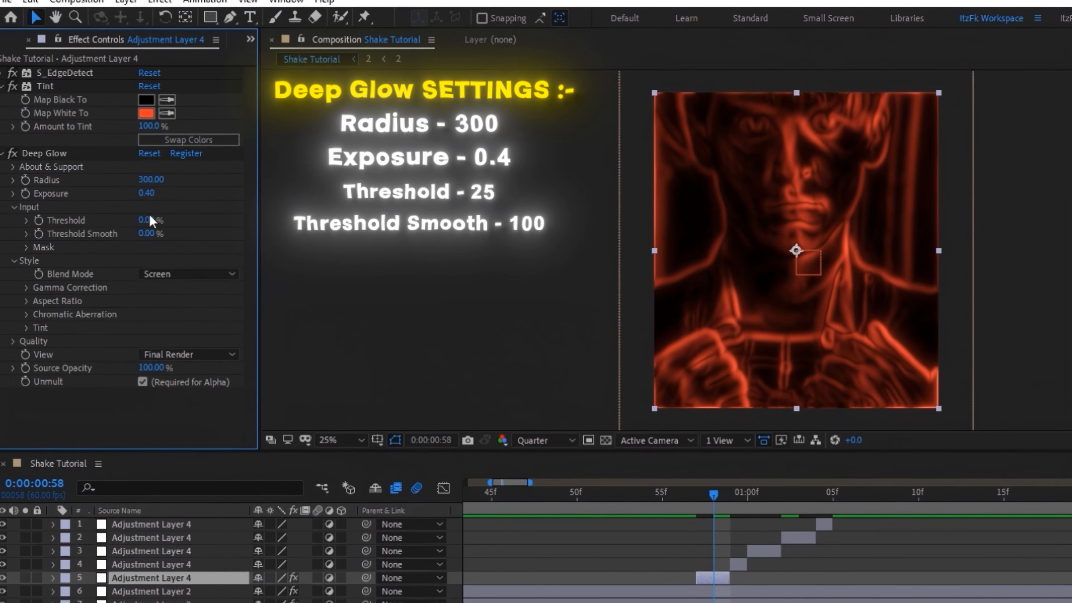
{"action": "type", "text": "25"}
{"action": "key", "text": "Return"}
{"action": "left_click", "coordinate": [3, 86]}
{"action": "left_click", "coordinate": [3, 100]}
Add Motion Tile to the first adjustment piece and place it above all its other effects.
{"action": "left_click", "coordinate": [44, 178]}
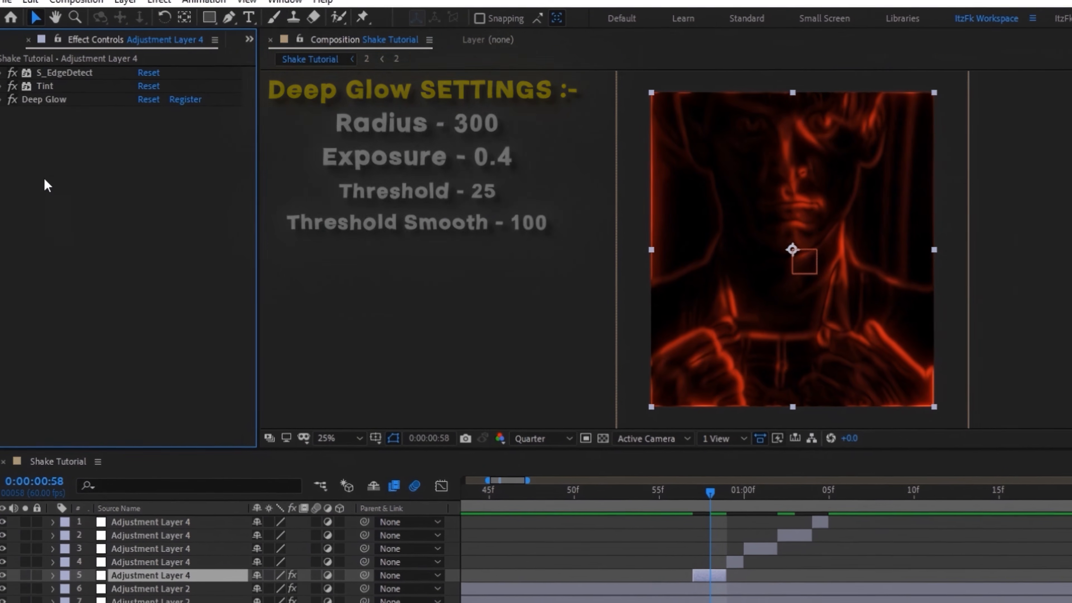
{"action": "key", "text": "ctrl+space"}
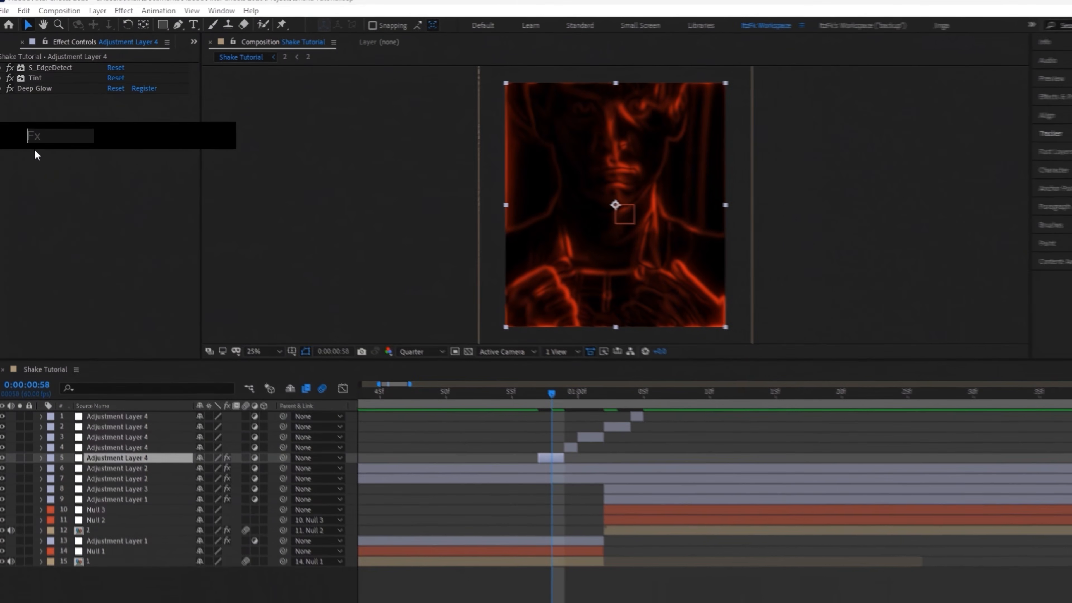
{"action": "type", "text": "ti"}
{"action": "key", "text": "Return"}
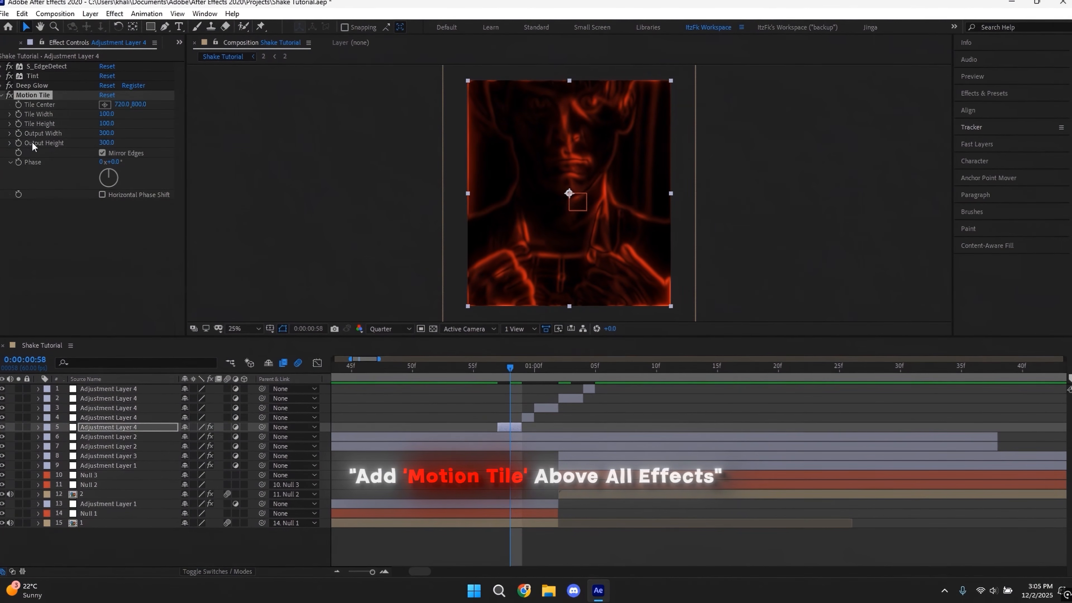
{"action": "left_click_drag", "start_coordinate": [36, 99], "coordinate": [42, 68]}
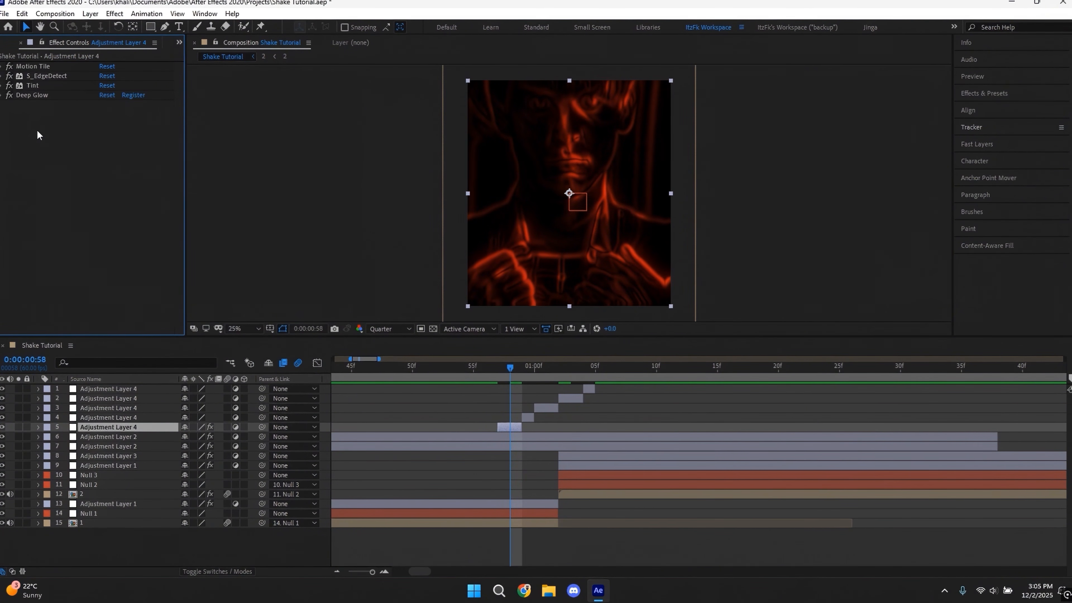
Apply the Invert effect to the second short adjustment piece at frame 59.
{"action": "left_click", "coordinate": [522, 367]}
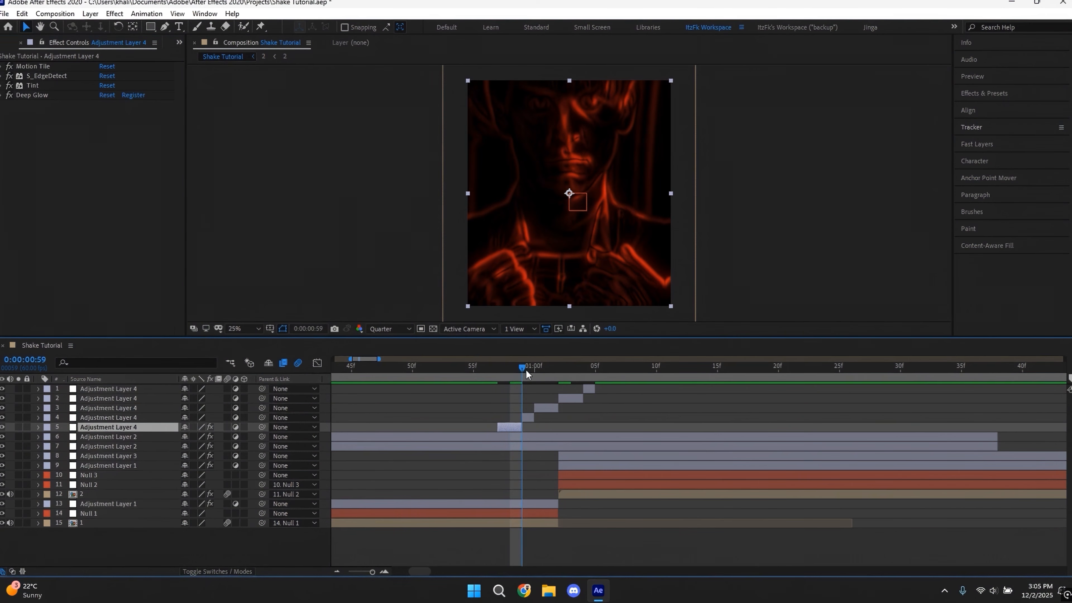
{"action": "left_click", "coordinate": [528, 417]}
{"action": "key", "text": "ctrl+space"}
{"action": "type", "text": "invert"}
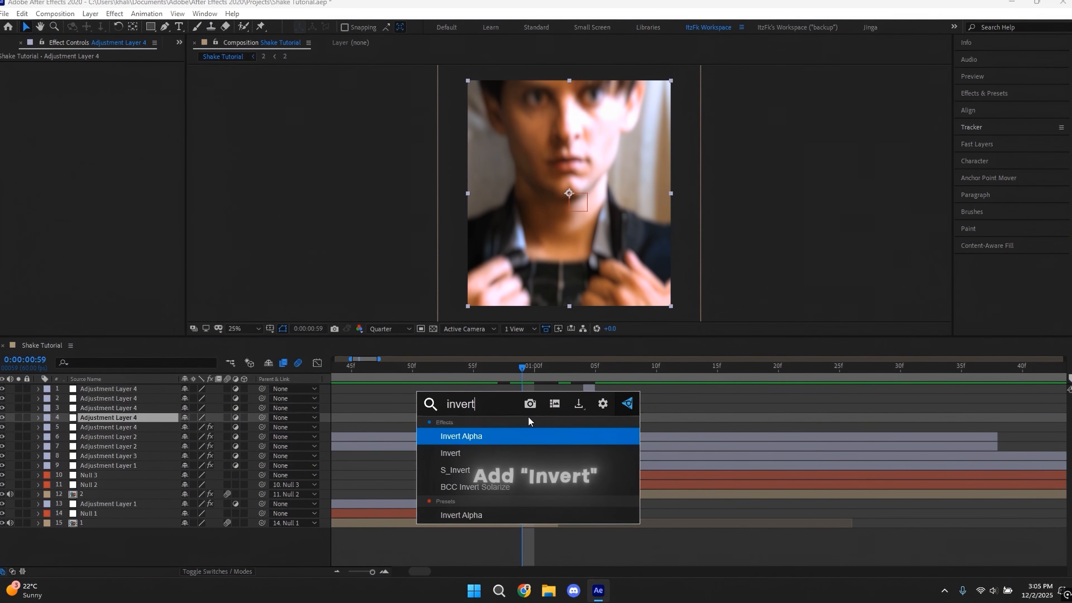
{"action": "key", "text": "Return"}
Copy Motion Tile, S_EdgeDetect, Tint and Deep Glow from the first adjustment piece onto the third piece at 0:00:01:01.
{"action": "left_click", "coordinate": [540, 368]}
{"action": "left_click", "coordinate": [515, 428]}
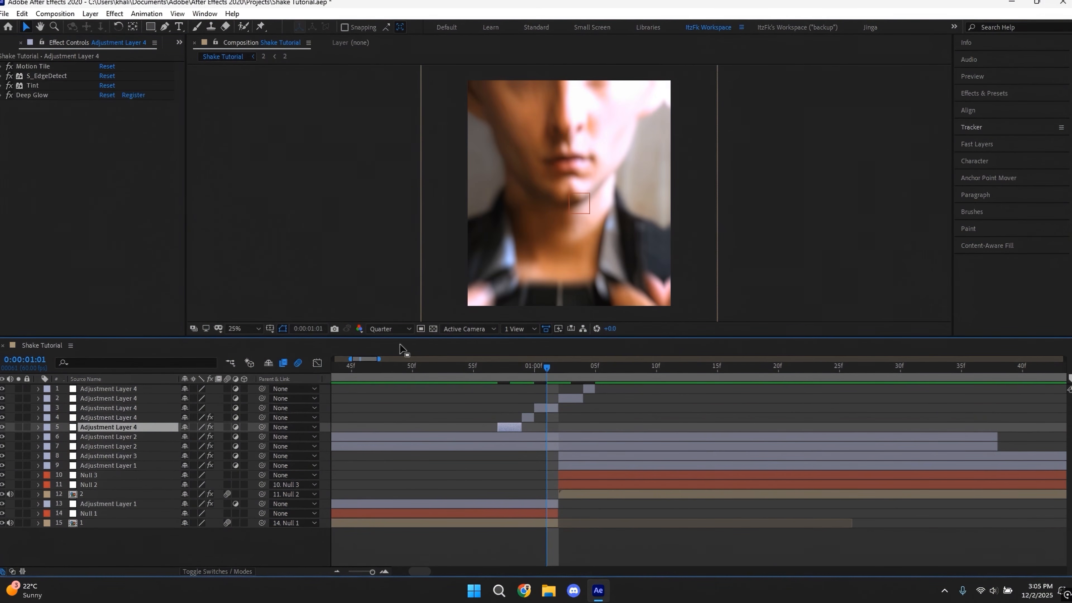
{"action": "left_click", "coordinate": [43, 64]}
{"action": "left_click", "coordinate": [47, 95], "text": "shift"}
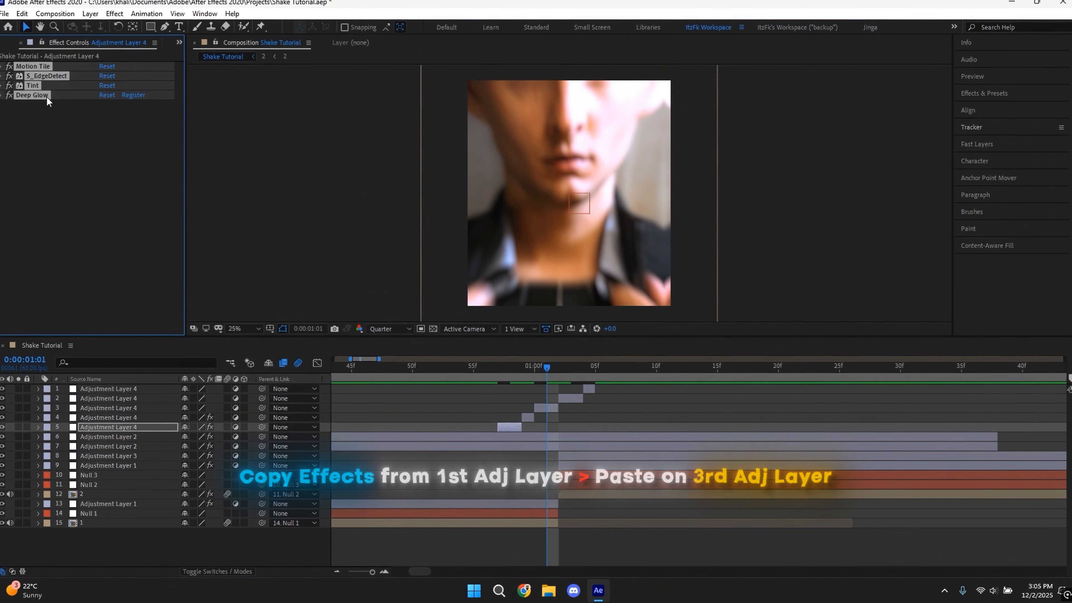
{"action": "left_click", "coordinate": [546, 408]}
{"action": "key", "text": "ctrl+v"}
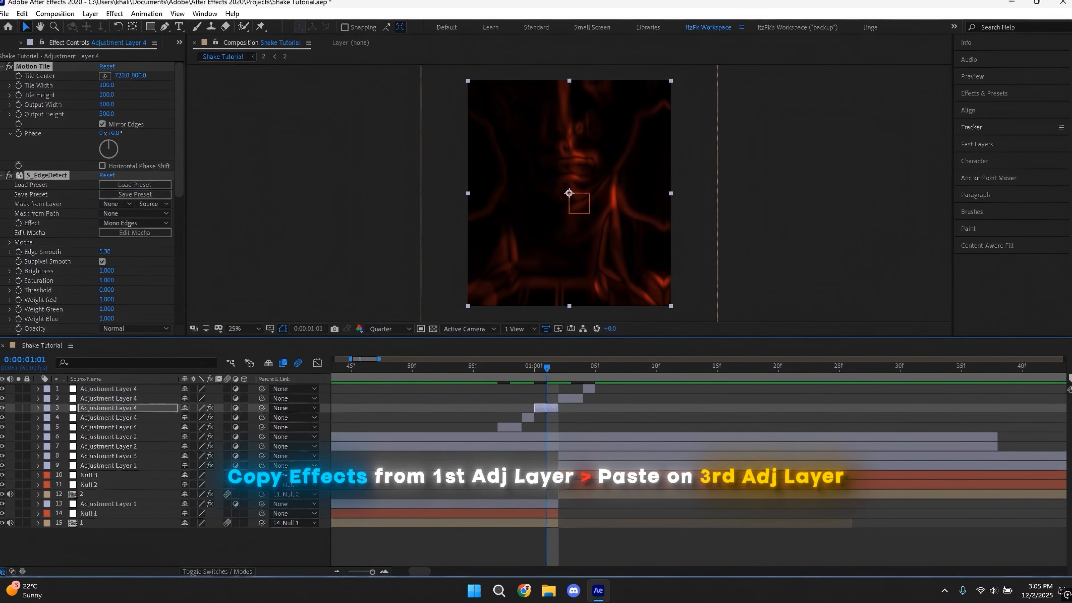
Raise the S_EdgeDetect Brightness on the third adjustment piece to about 1.15.
{"action": "left_click", "coordinate": [2, 67], "text": "ctrl"}
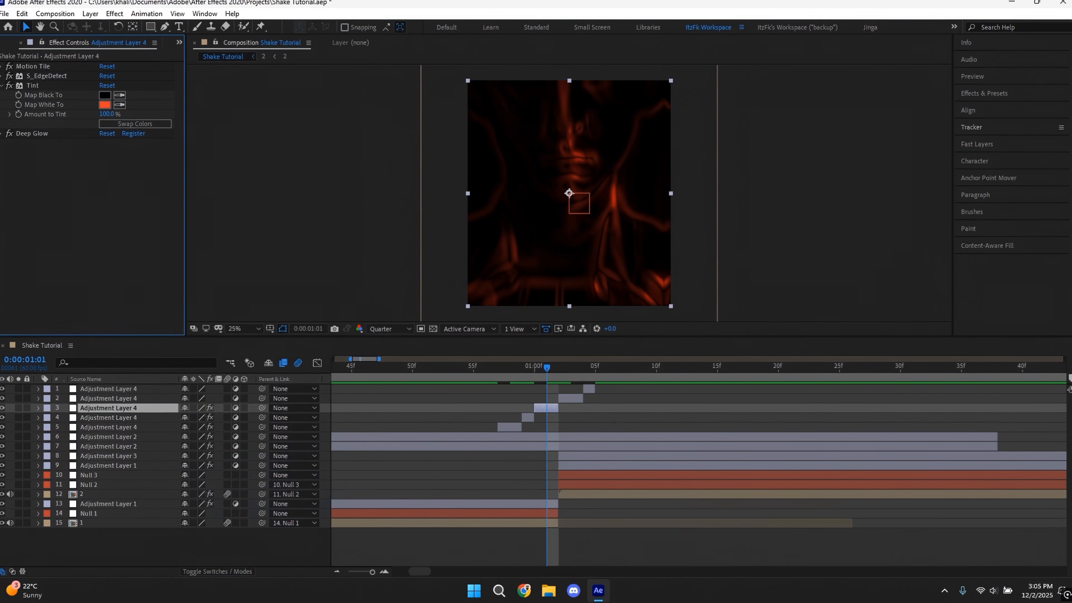
{"action": "left_click", "coordinate": [2, 86]}
{"action": "left_click", "coordinate": [2, 76]}
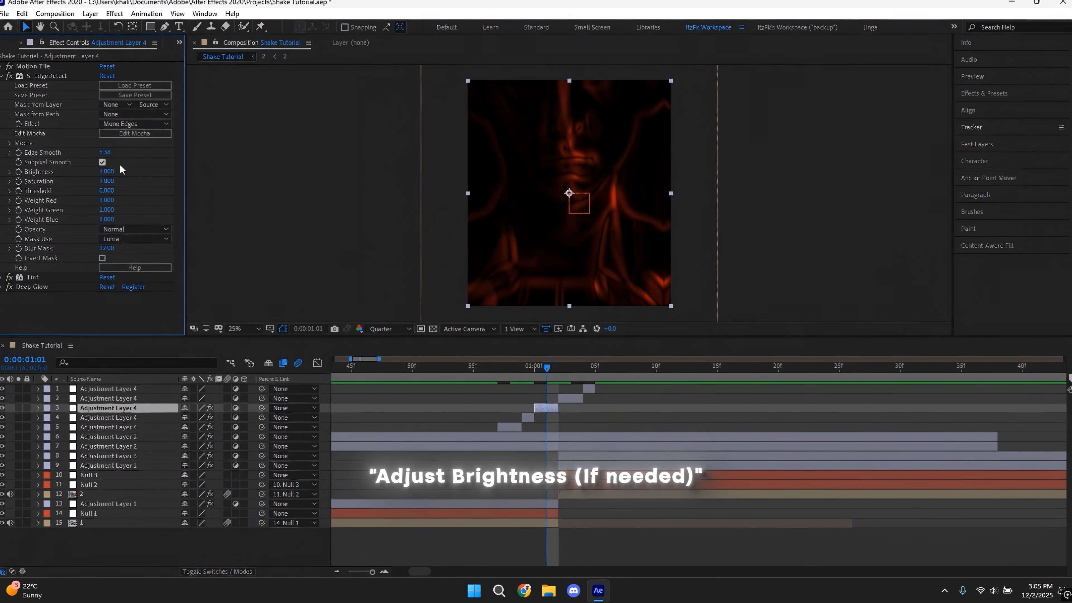
{"action": "left_click_drag", "start_coordinate": [116, 172], "coordinate": [120, 171]}
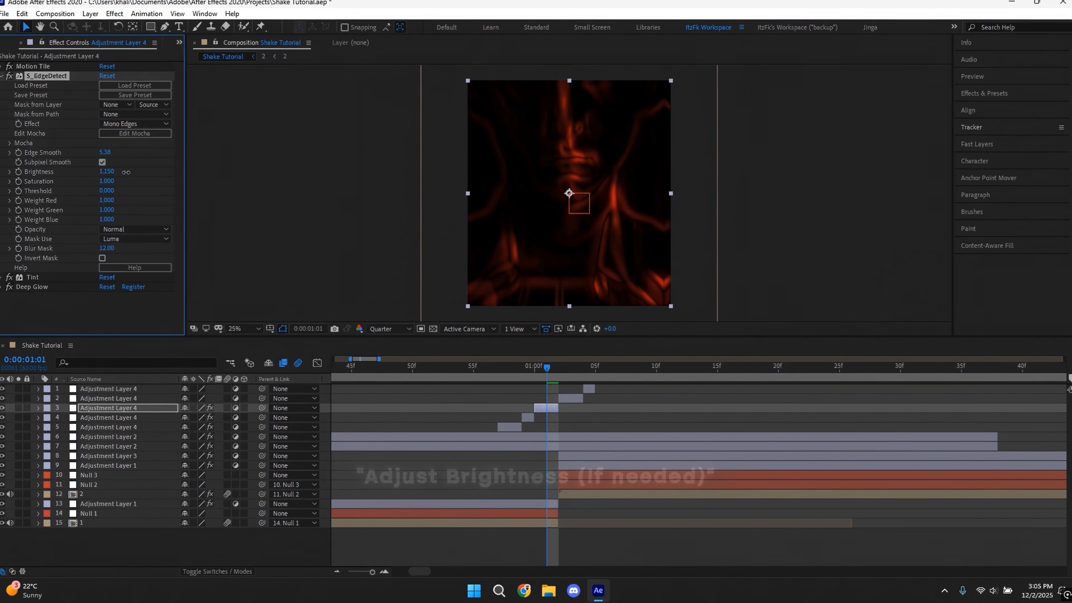
Paste the same four effects onto the fourth adjustment piece at 0:00:01:02.
{"action": "key", "text": "Page_Down"}
{"action": "left_click", "coordinate": [569, 398]}
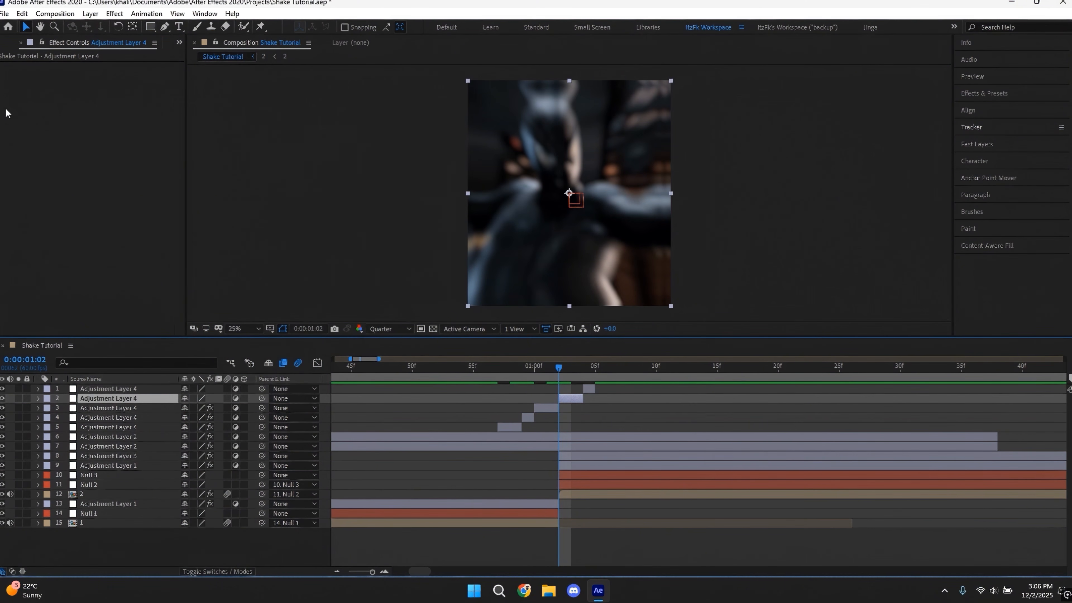
{"action": "key", "text": "ctrl+v"}
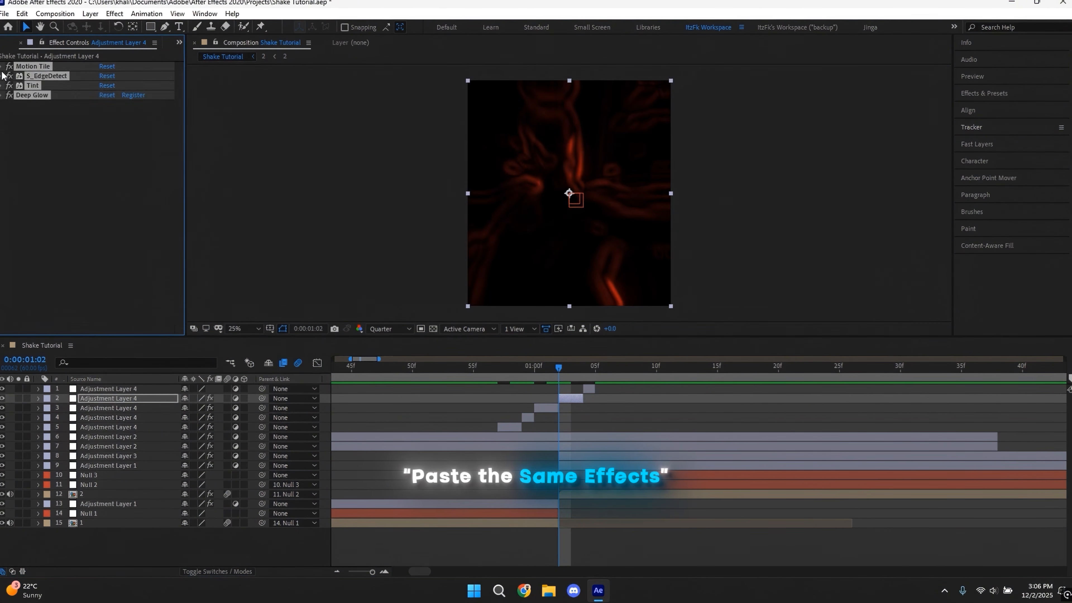
Change the Tint effect's Map White To colour on the fourth adjustment piece to orange.
{"action": "left_click", "coordinate": [2, 86]}
{"action": "left_click", "coordinate": [105, 105]}
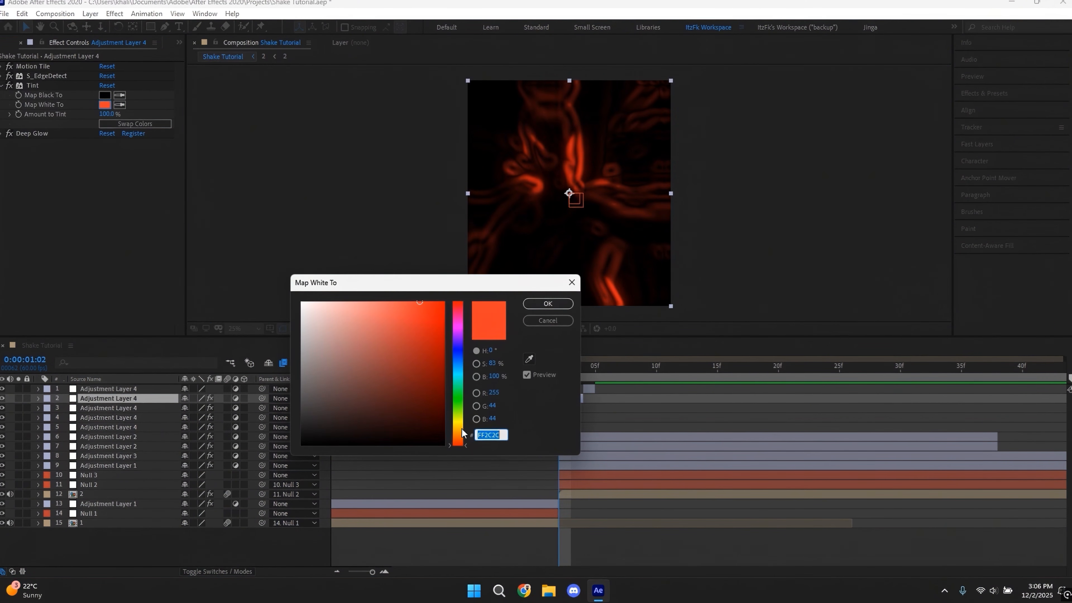
{"action": "left_click", "coordinate": [459, 437]}
{"action": "left_click", "coordinate": [547, 304]}
{"action": "left_click", "coordinate": [2, 85]}
{"action": "left_click", "coordinate": [3, 76]}
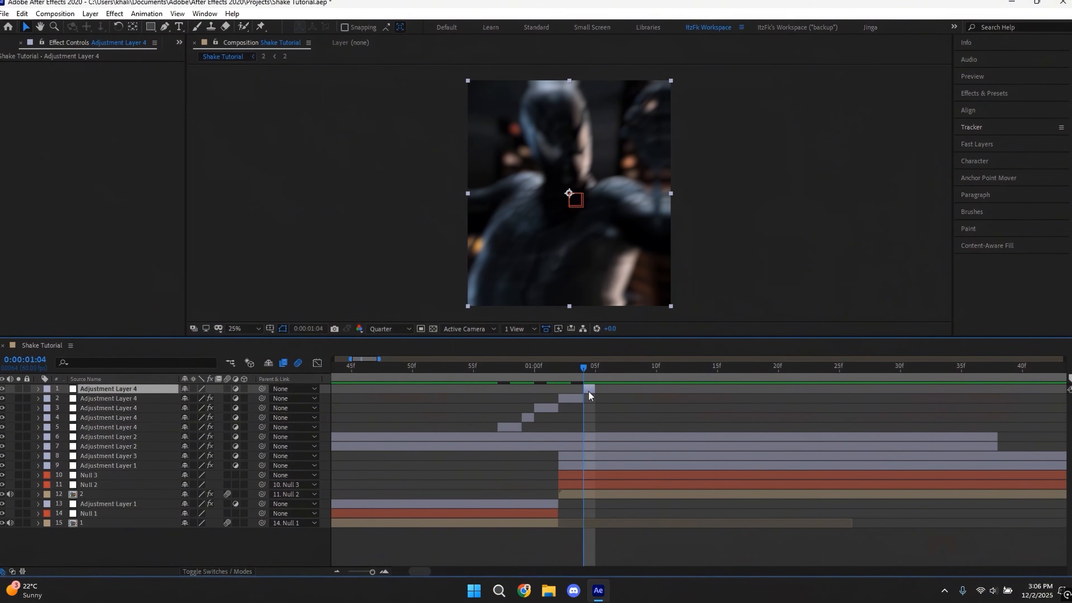
Apply BCC Halftone to the fifth short adjustment piece at 0:00:01:04.
{"action": "key", "text": "ctrl+space"}
{"action": "type", "text": "halftone"}
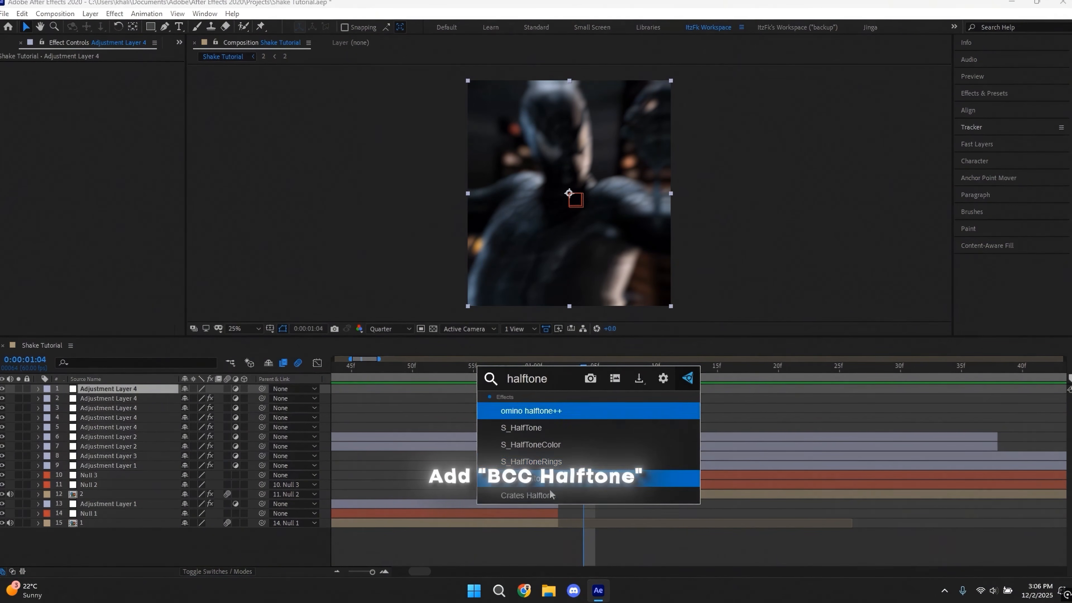
{"action": "left_click", "coordinate": [545, 480]}
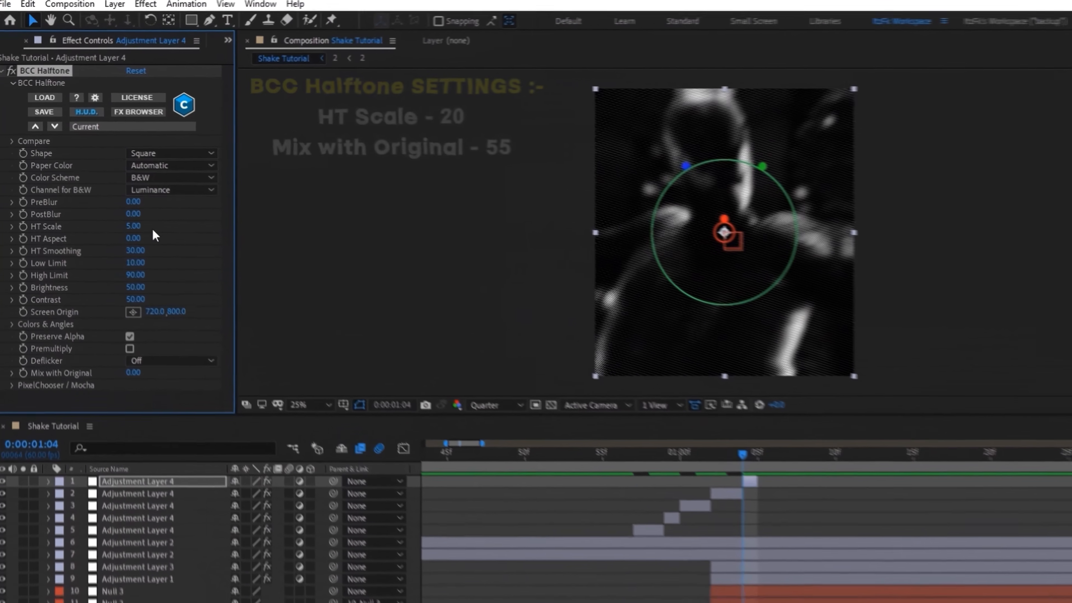
Set BCC Halftone's HT Scale to 20 and Mix with Original to 55.
{"action": "left_click", "coordinate": [105, 189]}
{"action": "type", "text": "20"}
{"action": "key", "text": "Return"}
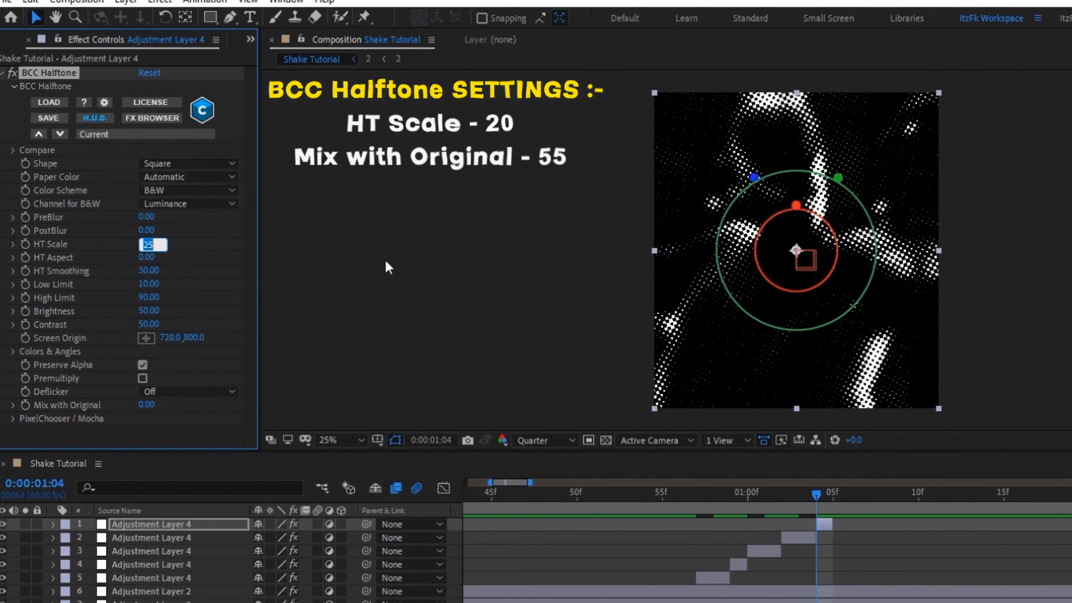
{"action": "left_click", "coordinate": [145, 405]}
{"action": "type", "text": "55"}
{"action": "key", "text": "Return"}
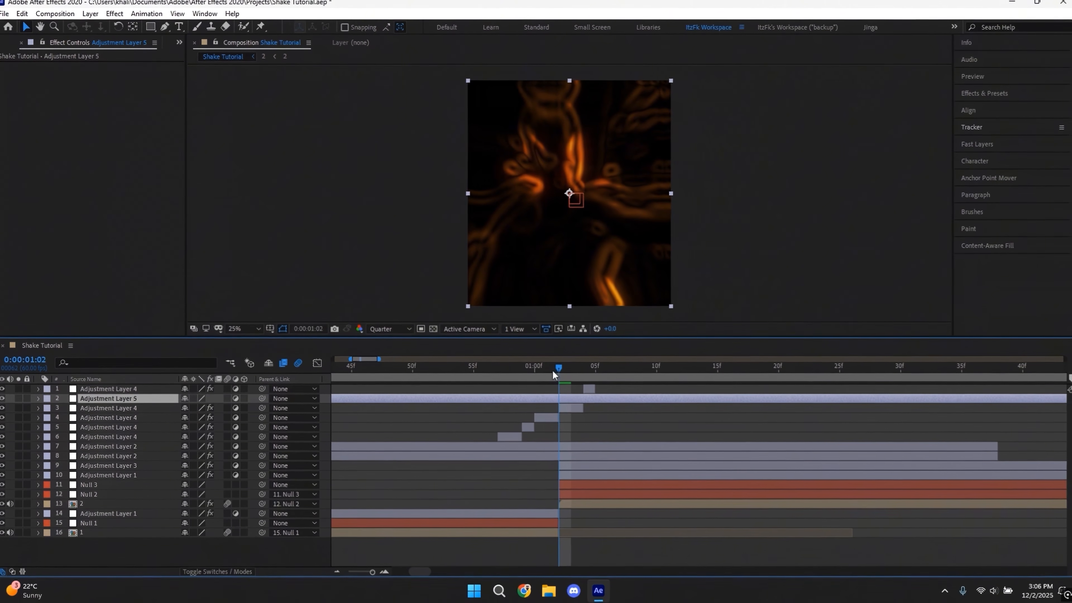
Trim Adjustment Layer 5 to start at 0:00:01:01 and end at 0:00:01:04, together with the fourth adjustment piece.
{"action": "left_click", "coordinate": [622, 411]}
{"action": "key", "text": "alt+["}
{"action": "key", "text": "Page_Down"}
{"action": "key", "text": "Page_Down"}
{"action": "key", "text": "Page_Down"}
{"action": "key", "text": "alt+]"}
{"action": "left_click", "coordinate": [572, 400]}
{"action": "key", "text": "i"}
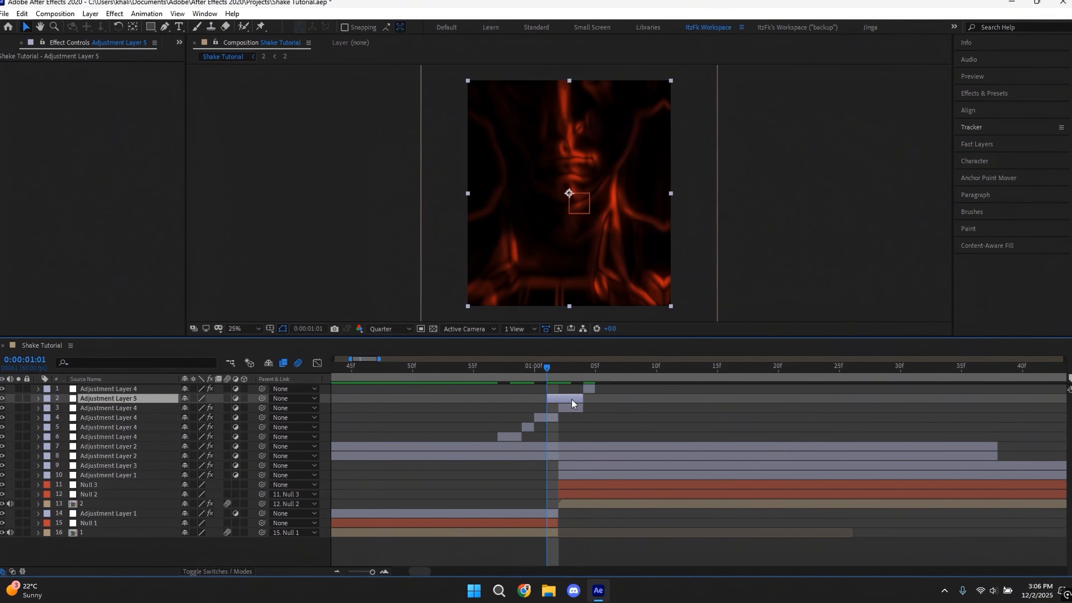
Apply the Wave Warp effect to Adjustment Layer 5 at 0:00:01:01.
{"action": "key", "text": "ctrl+space"}
{"action": "type", "text": "Wave"}
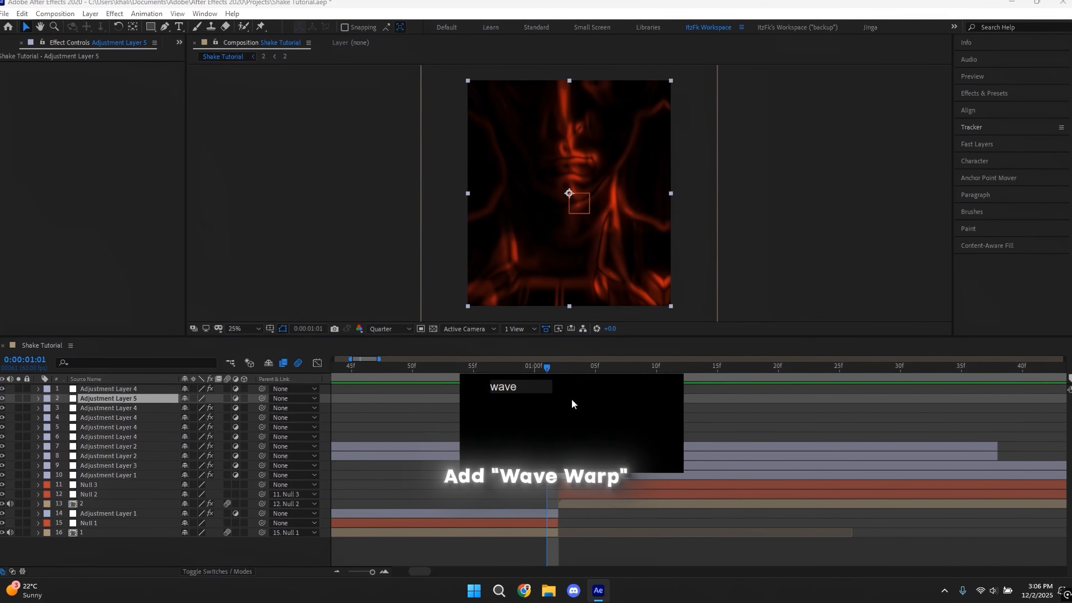
{"action": "key", "text": "Return"}
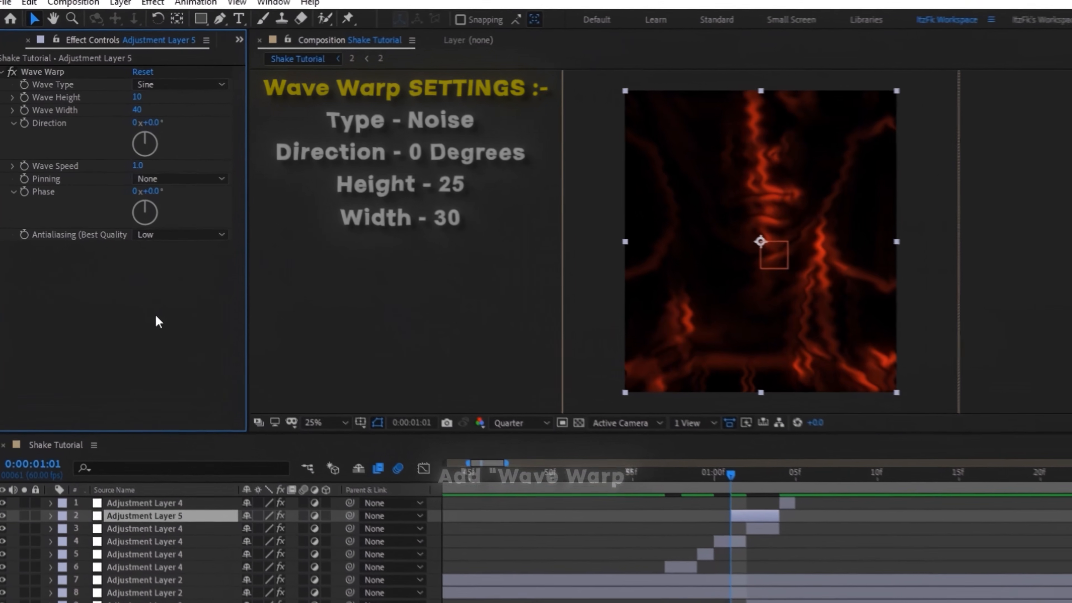
Set Wave Warp to the Noise wave type with Direction 0°, Wave Height 25 and Wave Width 30.
{"action": "left_click", "coordinate": [155, 79]}
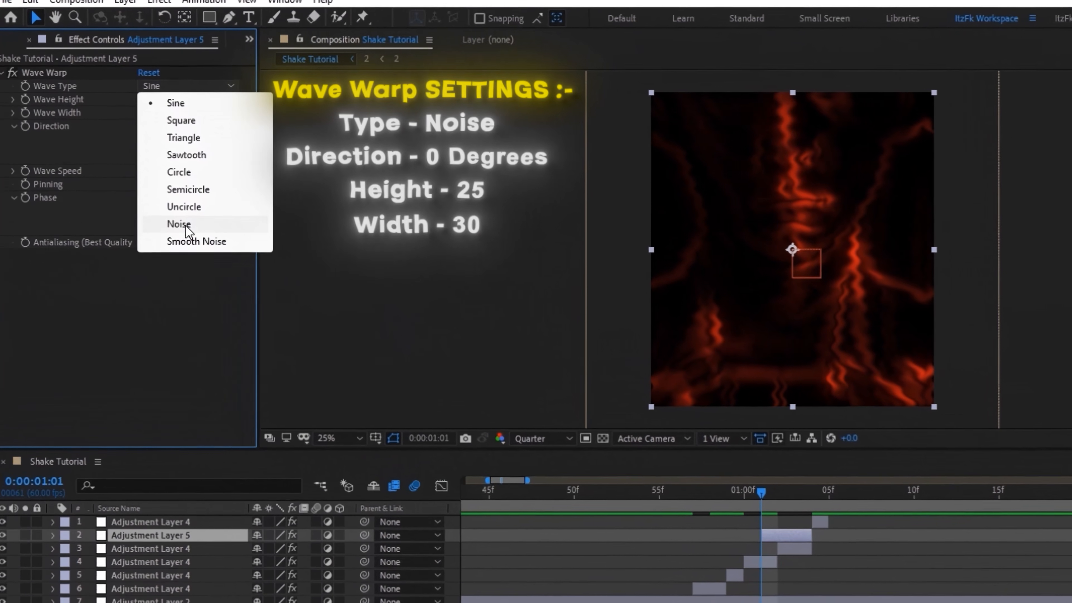
{"action": "left_click", "coordinate": [154, 196]}
{"action": "left_click", "coordinate": [126, 124]}
{"action": "left_click", "coordinate": [120, 90]}
{"action": "type", "text": "25"}
{"action": "key", "text": "Return"}
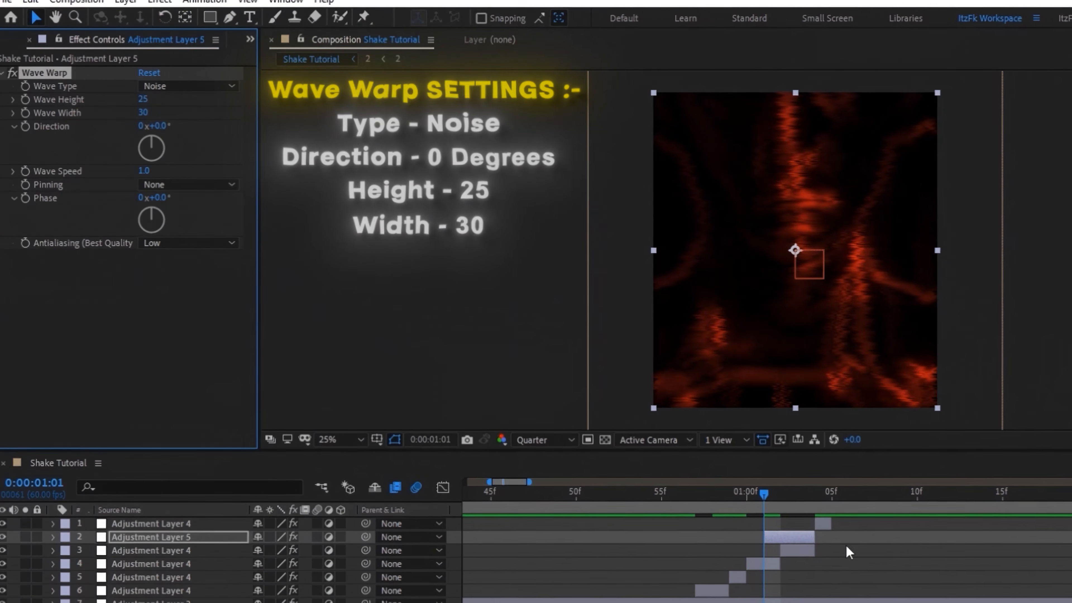
Add starting keyframes for Wave Height and Wave Width at 0:00:01:01 and reveal them on Adjustment Layer 5.
{"action": "left_click", "coordinate": [25, 99]}
{"action": "left_click", "coordinate": [25, 112]}
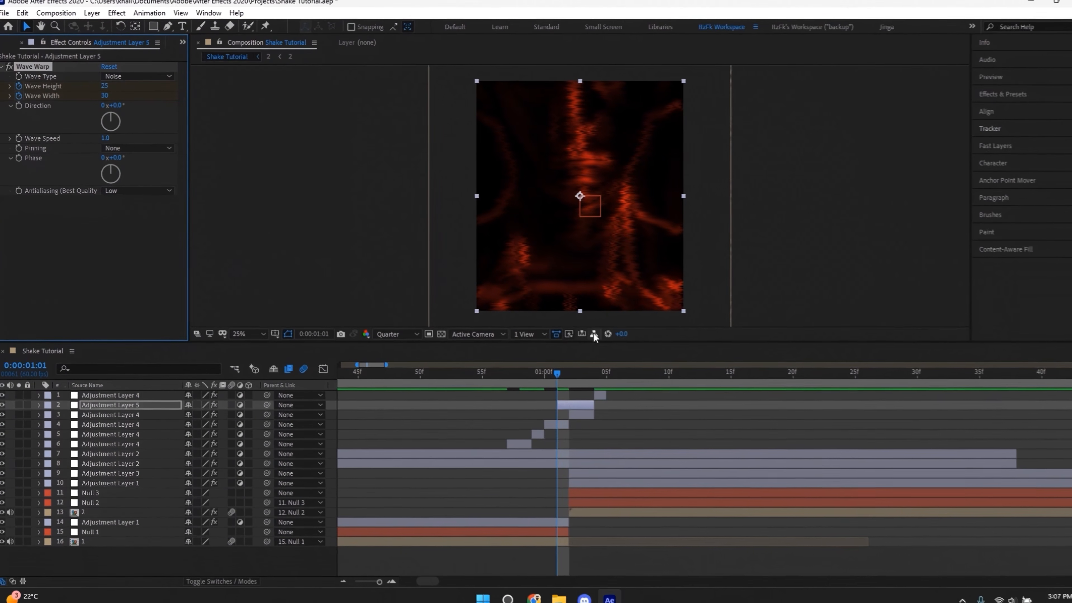
{"action": "key", "text": "u"}
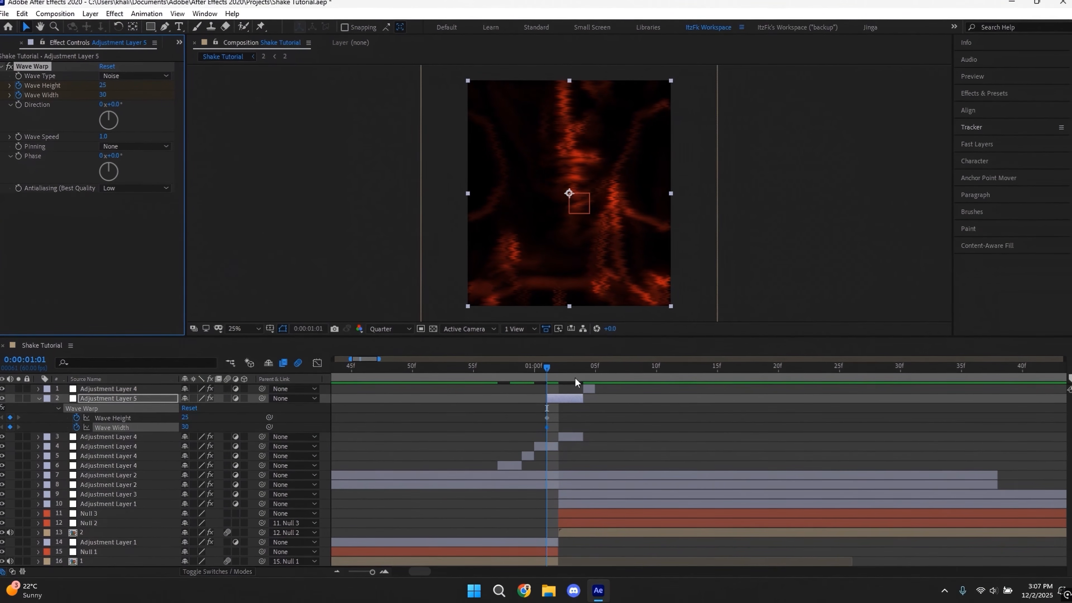
At 0:00:01:02, keyframe Wave Height at 30 and Wave Width at 40.
{"action": "left_click", "coordinate": [570, 374]}
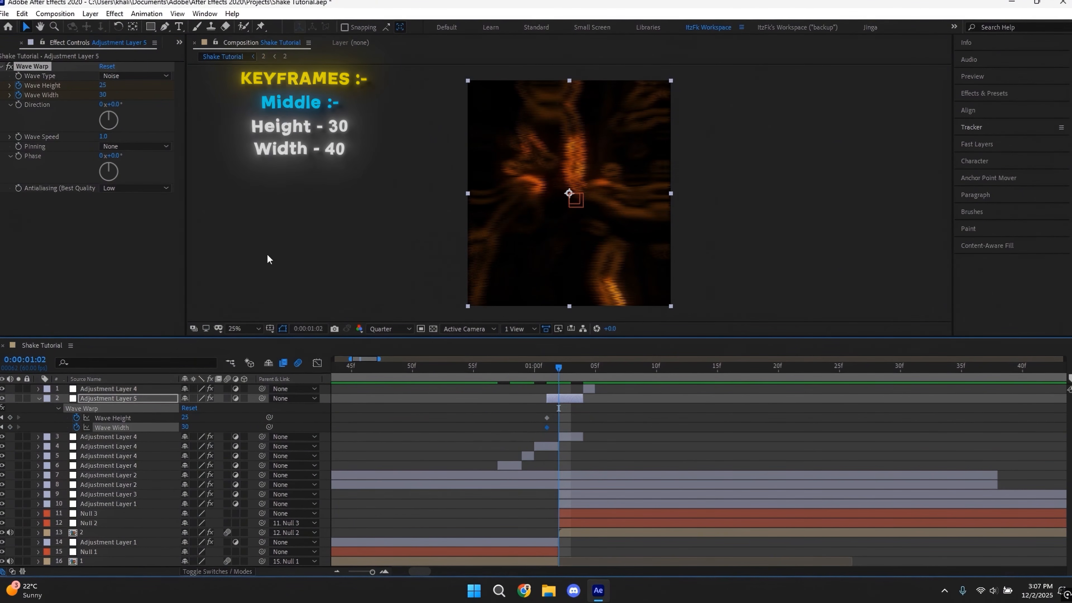
{"action": "left_click", "coordinate": [107, 215]}
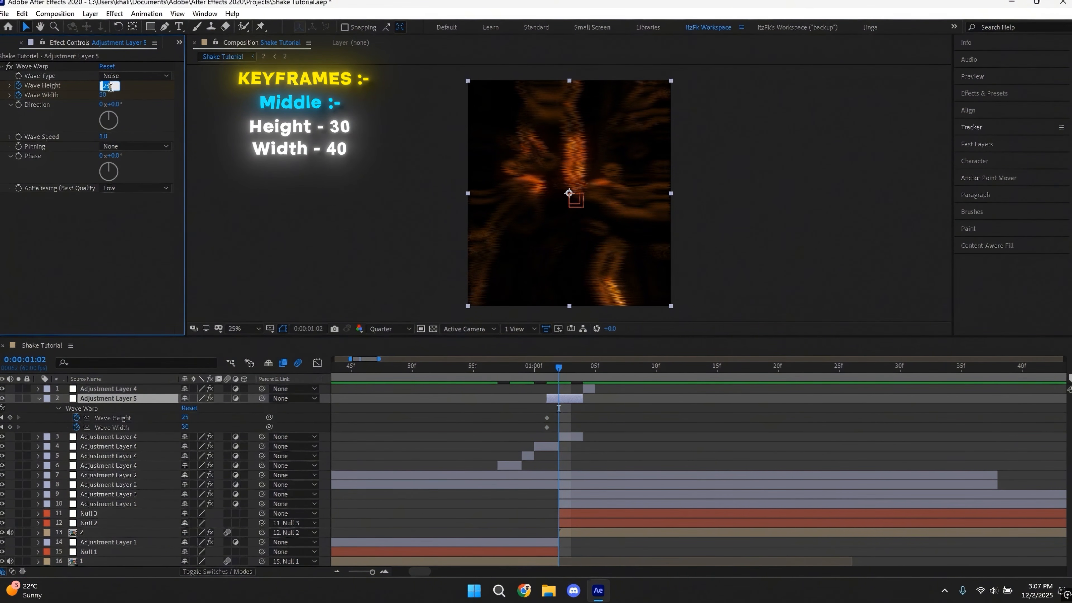
{"action": "type", "text": "30"}
{"action": "key", "text": "Return"}
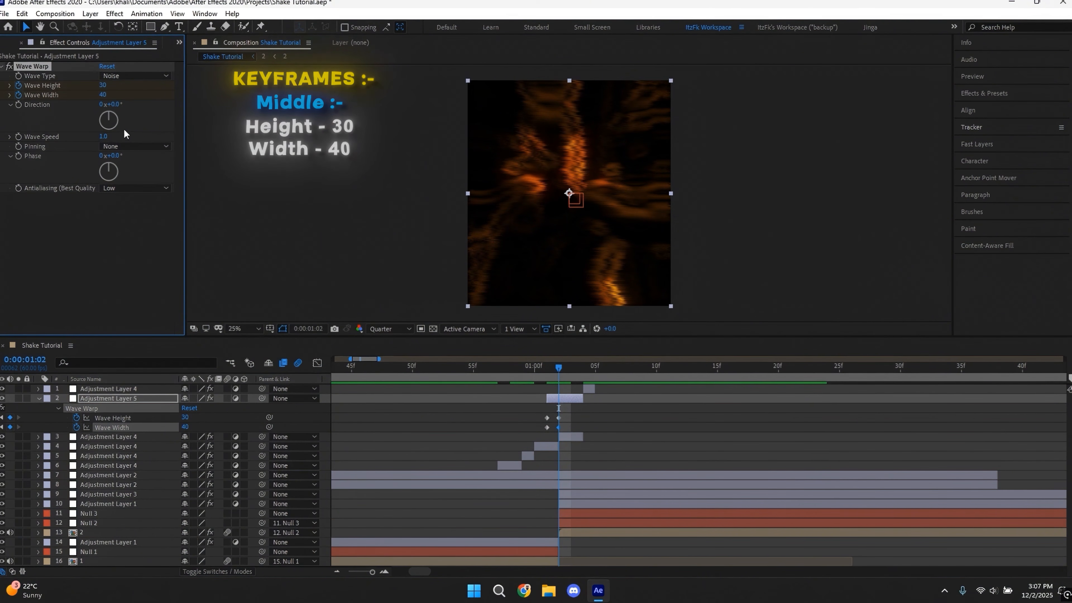
At 0:00:01:03, keyframe Wave Height at 0 and Wave Width at 1.
{"action": "key", "text": "Page_Down"}
{"action": "left_click", "coordinate": [104, 85]}
{"action": "left_click", "coordinate": [104, 95]}
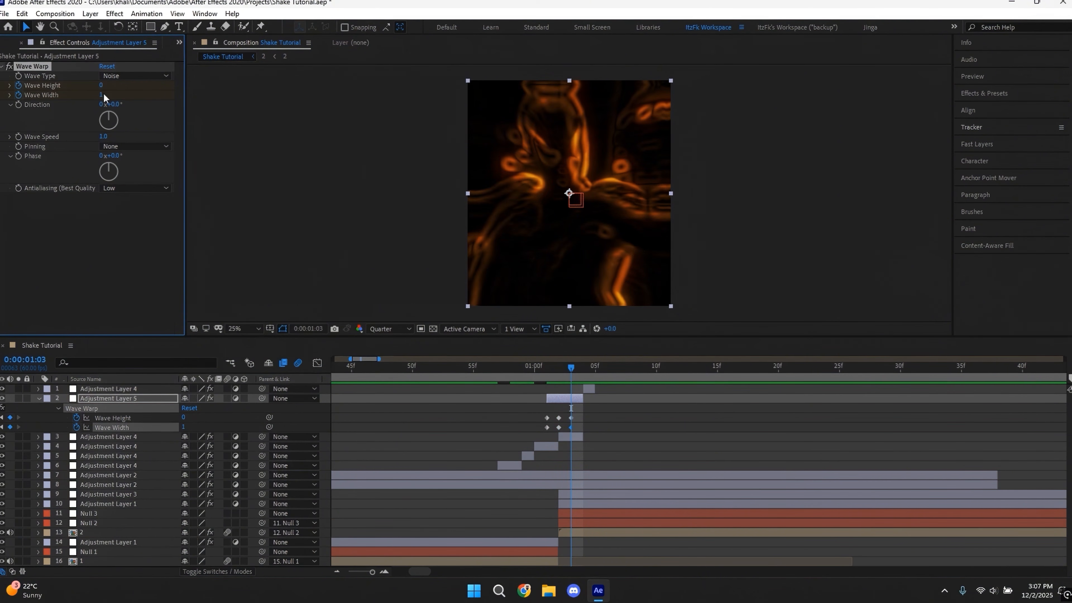
{"action": "type", "text": "1"}
{"action": "key", "text": "Return"}
Move the last Wave Height and Wave Width keyframes one frame forward and collapse the layer's properties.
{"action": "key", "text": "u"}
{"action": "key", "text": "u"}
{"action": "mouse_move", "coordinate": [584, 416]}
{"action": "left_mouse_down"}
{"action": "mouse_move", "coordinate": [572, 438]}
{"action": "mouse_move", "coordinate": [582, 420]}
{"action": "left_mouse_up"}
{"action": "key", "text": "u"}
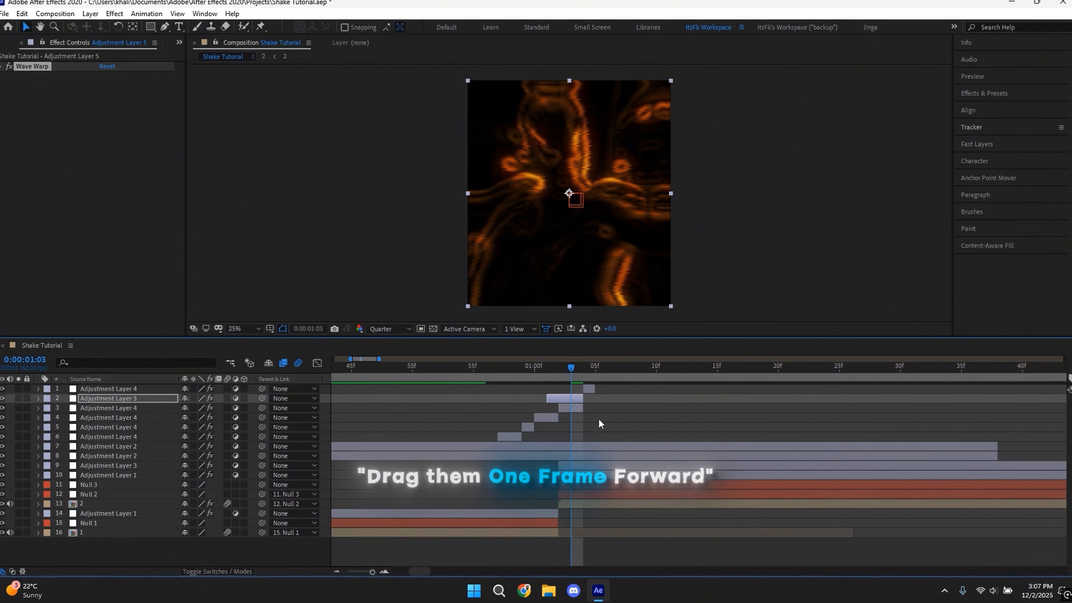
Create an adjustment layer above Adjustment Layer 5 and cut it down to span 0:00:01:02 to 0:00:01:04.
{"action": "left_click", "coordinate": [547, 396]}
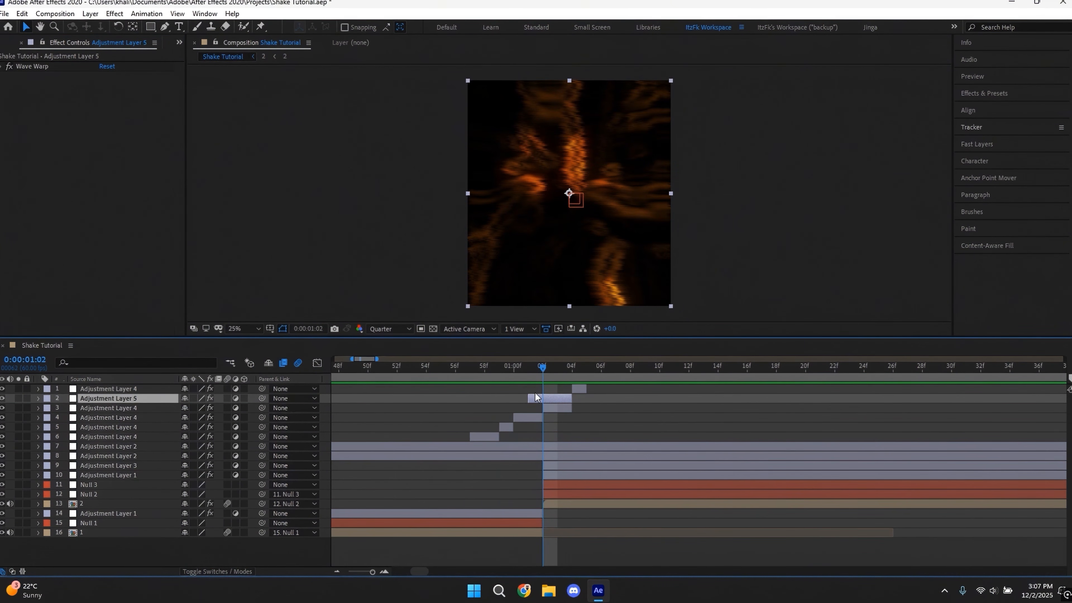
{"action": "key", "text": "ctrl+alt+y"}
{"action": "key", "text": "ctrl+shift+d"}
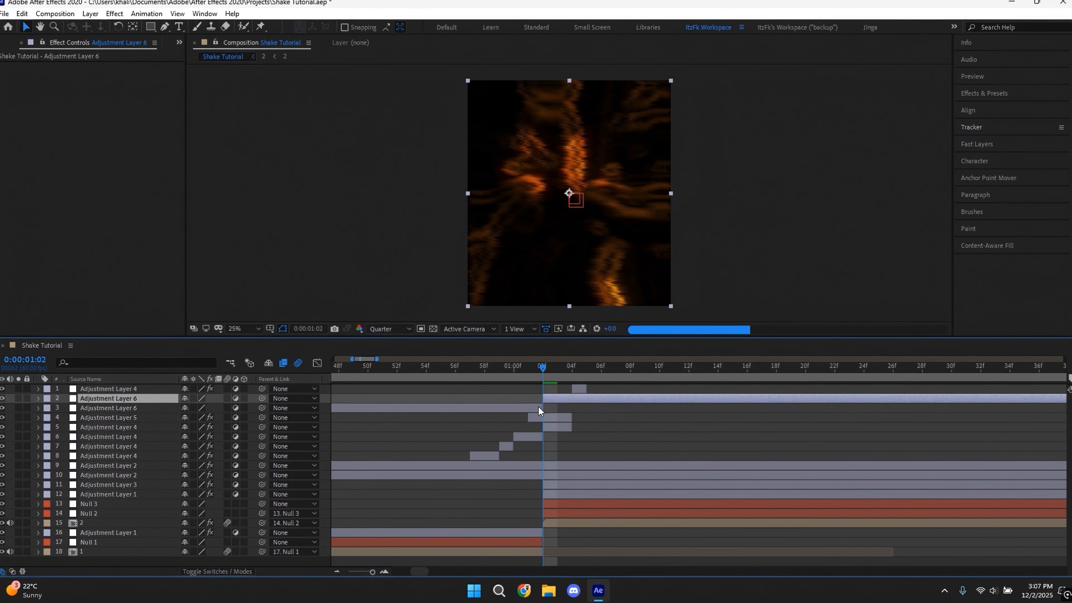
{"action": "left_click", "coordinate": [537, 406]}
{"action": "key", "text": "Delete"}
{"action": "left_click", "coordinate": [559, 399]}
{"action": "left_click", "coordinate": [573, 369]}
{"action": "key", "text": "ctrl+shift+d"}
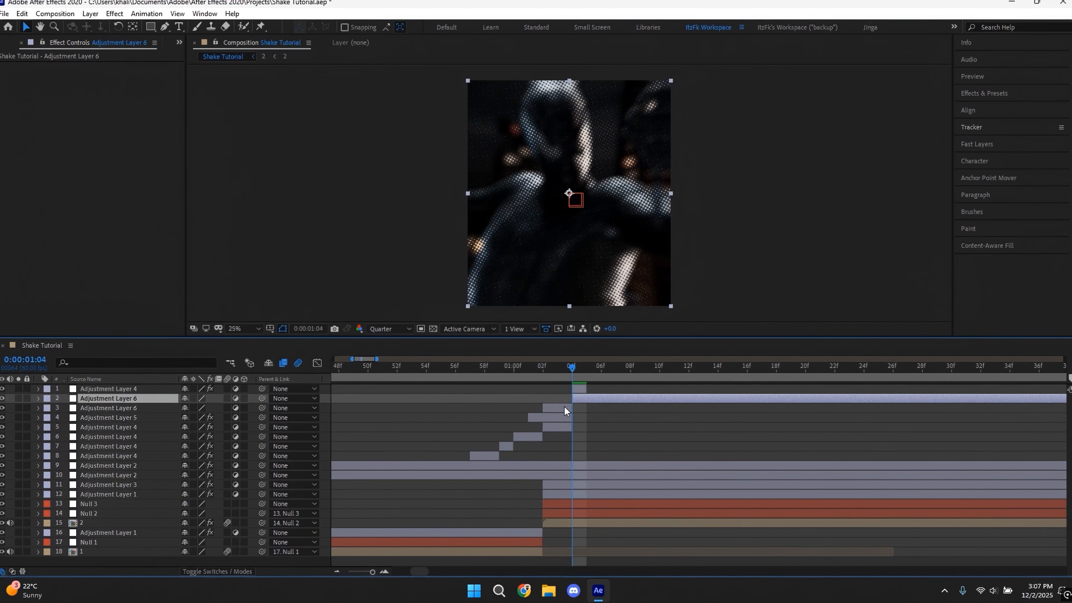
{"action": "key", "text": "Delete"}
Apply the Twitch effect to Adjustment Layer 6 at its first frame, 0:00:01:02.
{"action": "left_click", "coordinate": [560, 399]}
{"action": "key", "text": "i"}
{"action": "key", "text": "ctrl+space"}
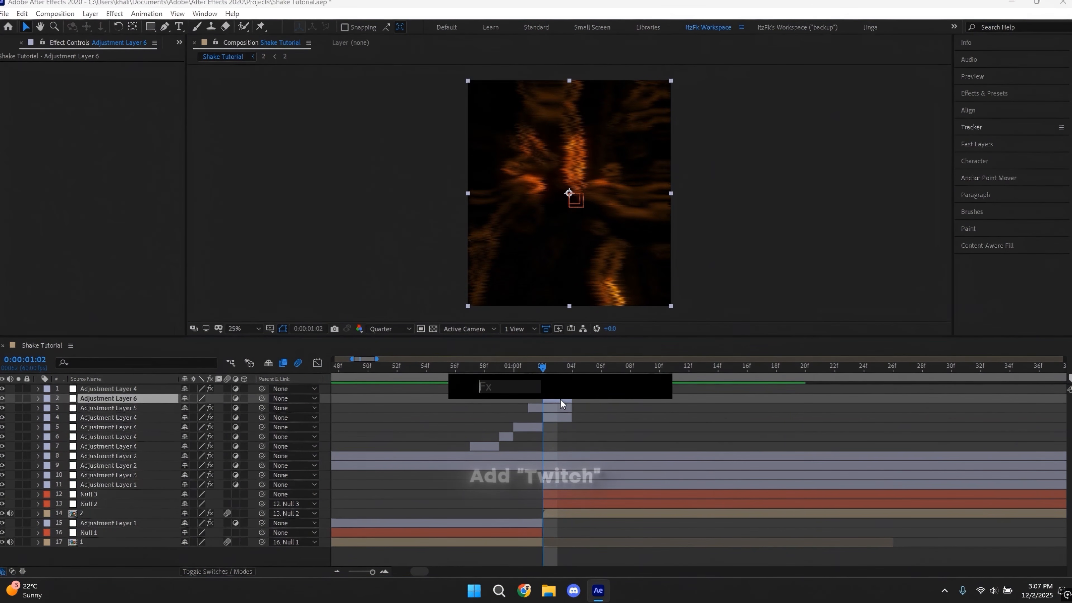
{"action": "type", "text": "twi"}
{"action": "key", "text": "Return"}
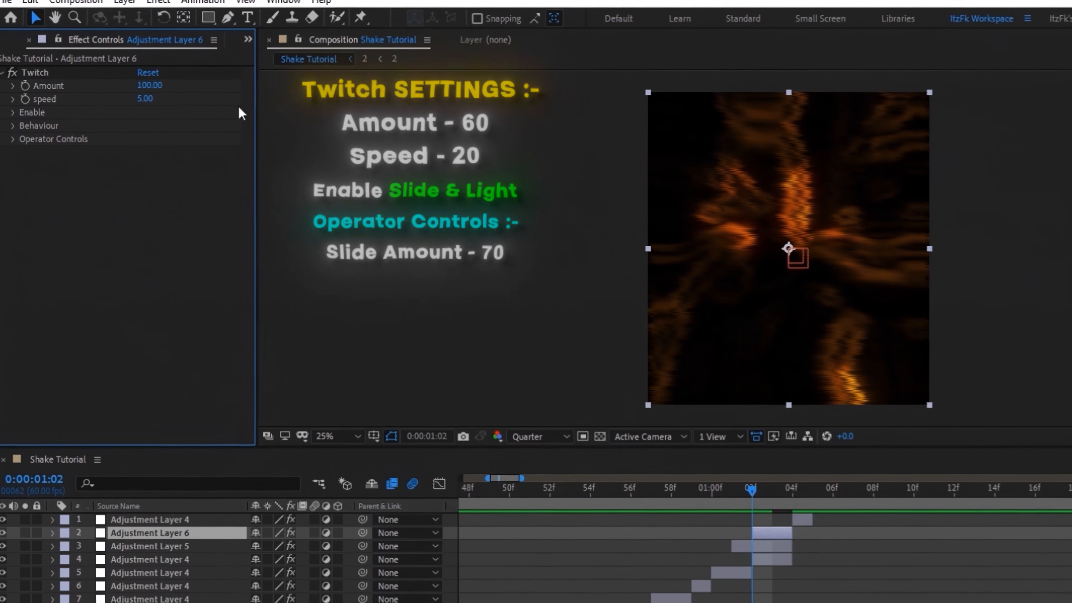
Set Twitch's Amount to 60 and its speed to 20.
{"action": "left_click", "coordinate": [120, 79]}
{"action": "type", "text": "60"}
{"action": "key", "text": "Return"}
{"action": "left_click", "coordinate": [146, 99]}
{"action": "type", "text": "20"}
{"action": "key", "text": "Return"}
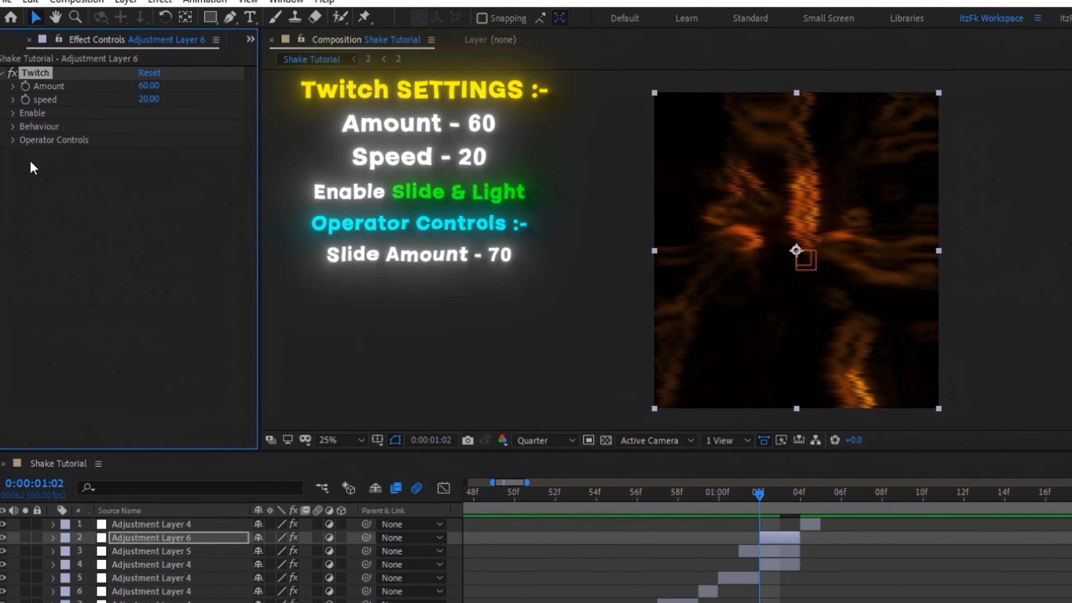
Enable Slide in the Twitch effect and expand its Operator Controls.
{"action": "left_click", "coordinate": [13, 112]}
{"action": "left_click", "coordinate": [143, 179]}
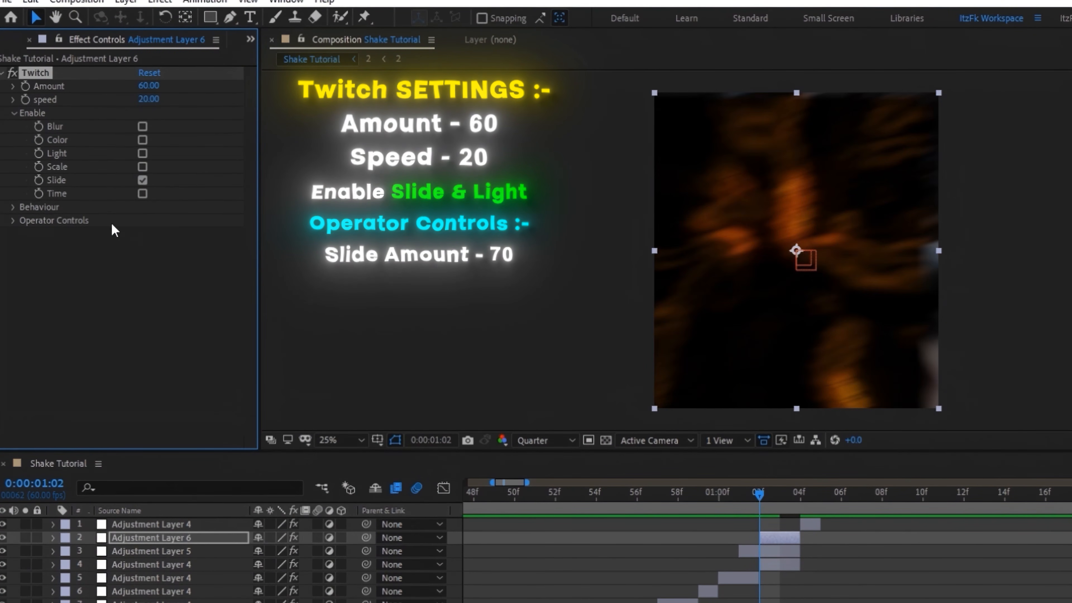
{"action": "left_click", "coordinate": [14, 113]}
{"action": "left_click", "coordinate": [13, 139]}
{"action": "left_click", "coordinate": [27, 207]}
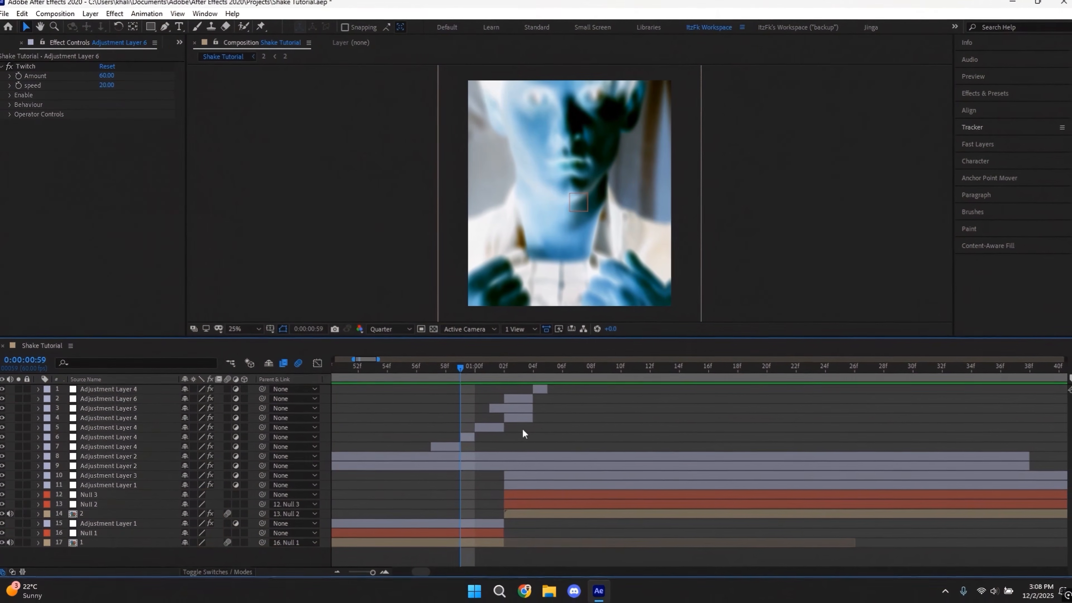
Trim the third adjustment piece to start at 0:00:01:01 and shift the first two pieces one frame later.
{"action": "left_click", "coordinate": [477, 428]}
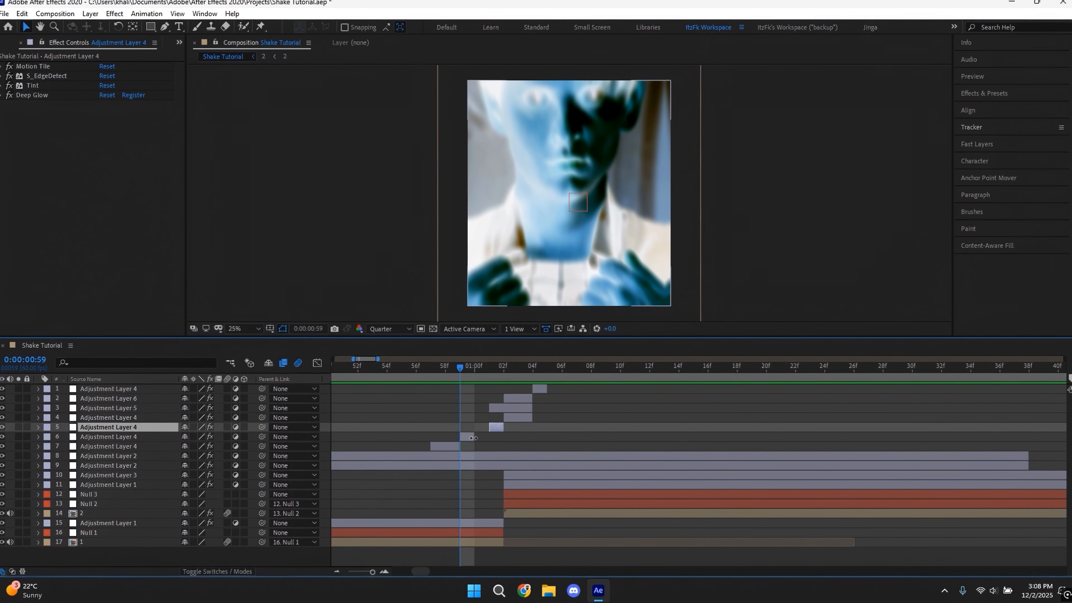
{"action": "left_click", "coordinate": [473, 438]}
{"action": "left_click", "coordinate": [456, 446], "text": "shift"}
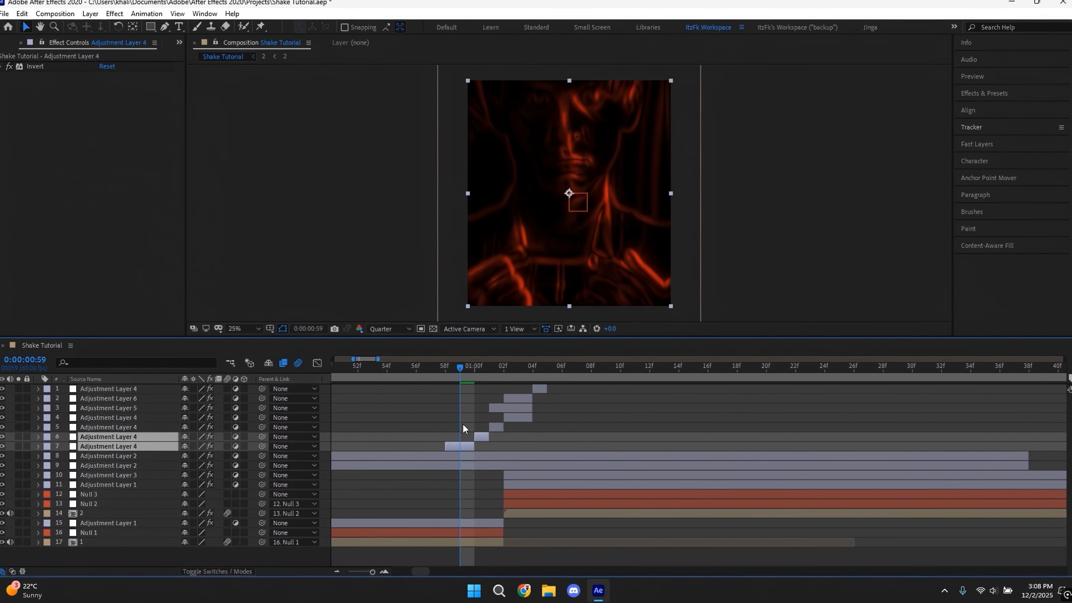
{"action": "left_click", "coordinate": [467, 429]}
Create a comp-sized solid layer coloured black (000000) above all the other layers.
{"action": "key", "text": "minus"}
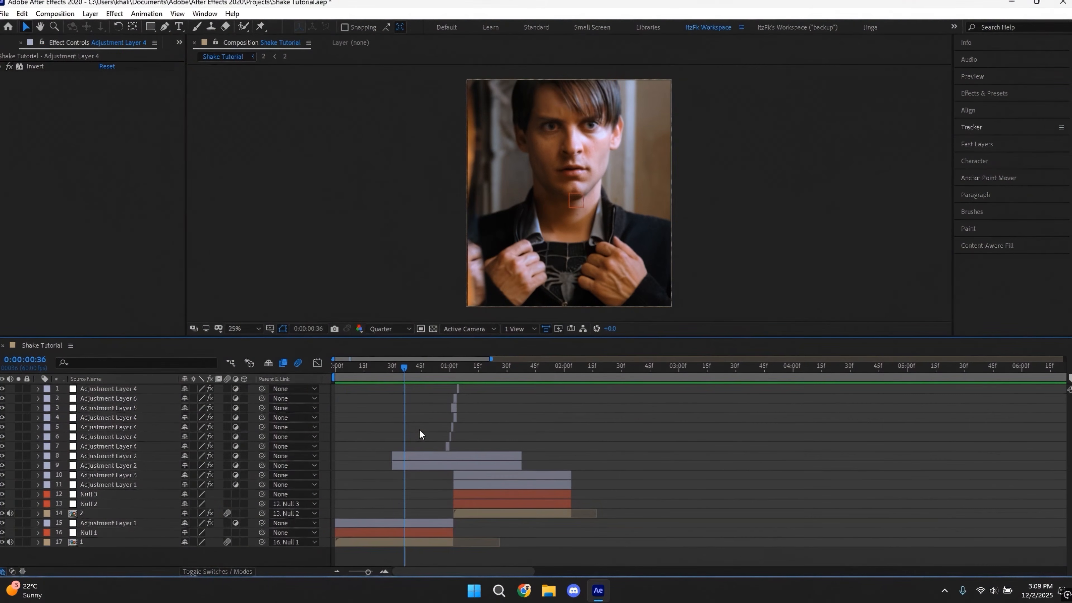
{"action": "key", "text": "ctrl+y"}
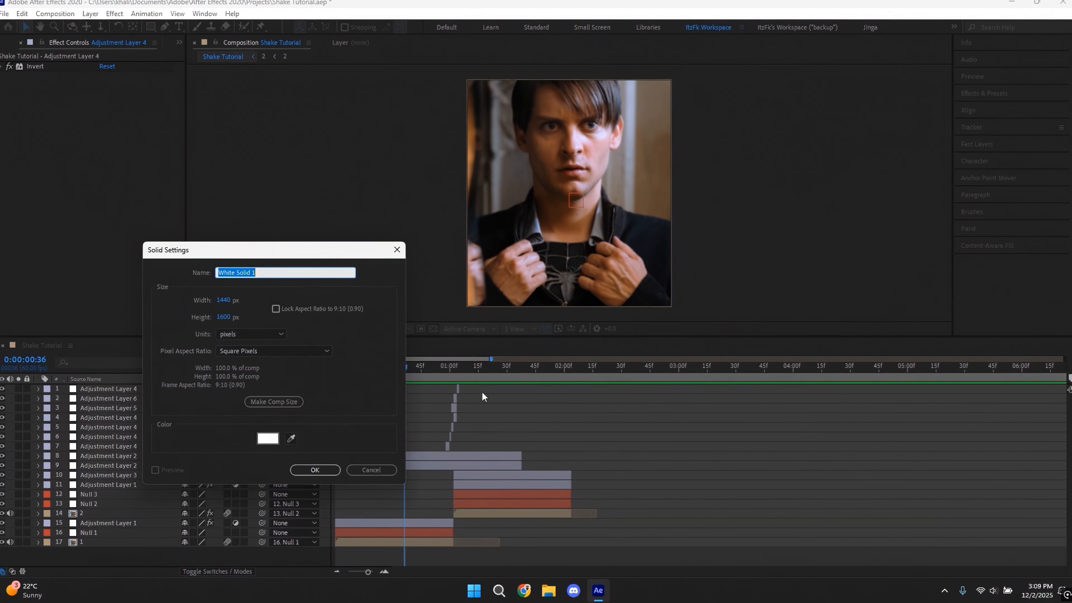
{"action": "left_click", "coordinate": [268, 438]}
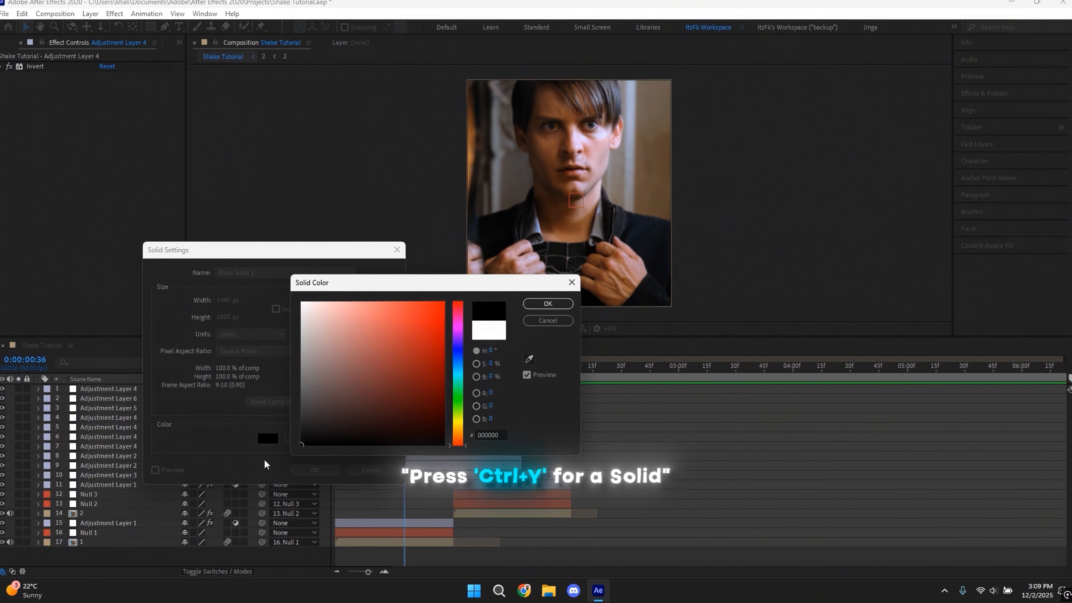
{"action": "key", "text": "Return"}
{"action": "key", "text": "Return"}
Trim the black solid to a short span around the transition and shift it to start at 0:00:00:23.
{"action": "left_click", "coordinate": [392, 374]}
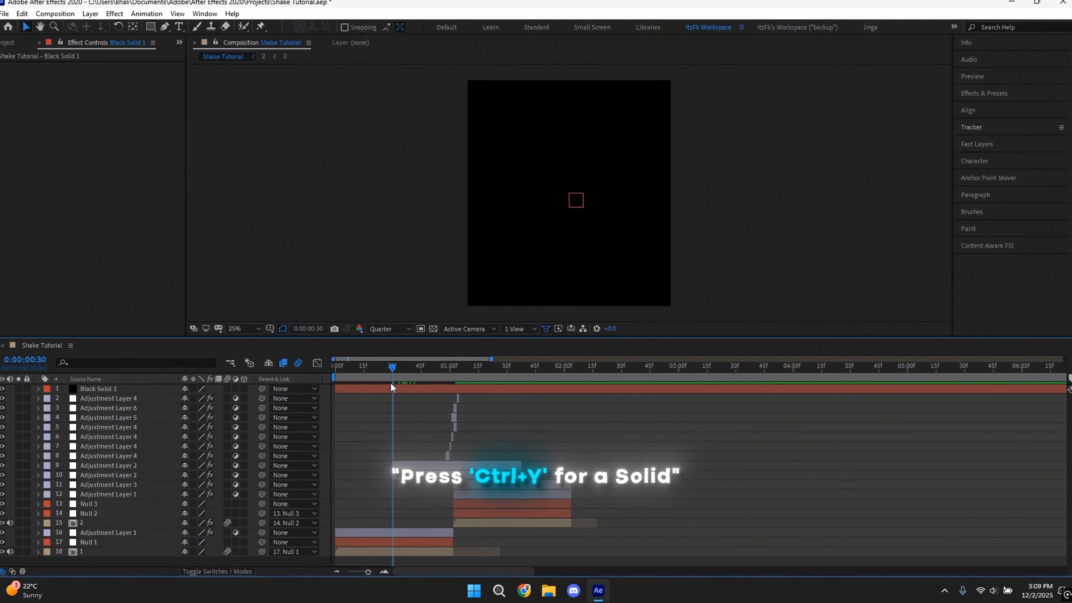
{"action": "left_click", "coordinate": [391, 388]}
{"action": "key", "text": "alt+["}
{"action": "left_click_drag", "start_coordinate": [392, 374], "coordinate": [532, 385]}
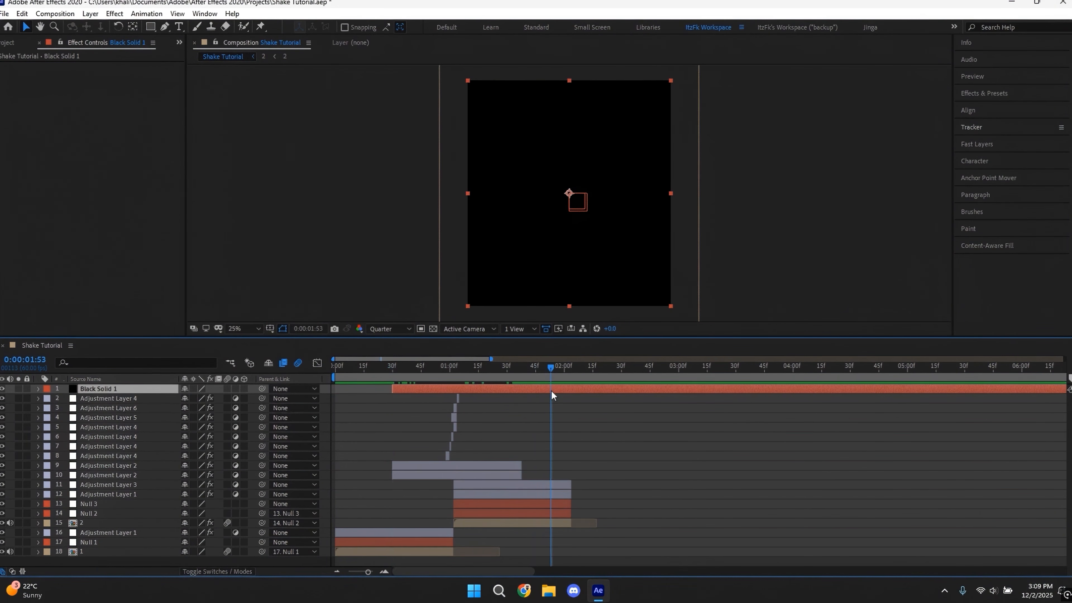
{"action": "key", "text": "alt+]"}
{"action": "left_click", "coordinate": [390, 372]}
{"action": "left_click_drag", "start_coordinate": [389, 372], "coordinate": [379, 373]}
{"action": "left_click", "coordinate": [377, 392]}
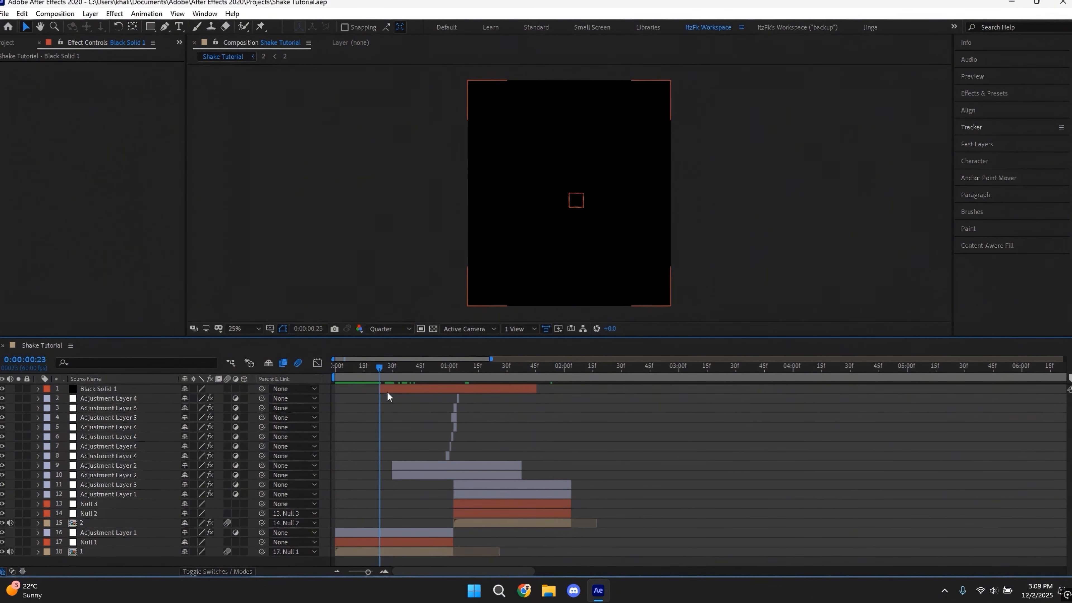
Apply CC Jaws to the black solid and set its Height to 0%.
{"action": "left_click", "coordinate": [387, 390]}
{"action": "key", "text": "ctrl+space"}
{"action": "type", "text": "cc ja"}
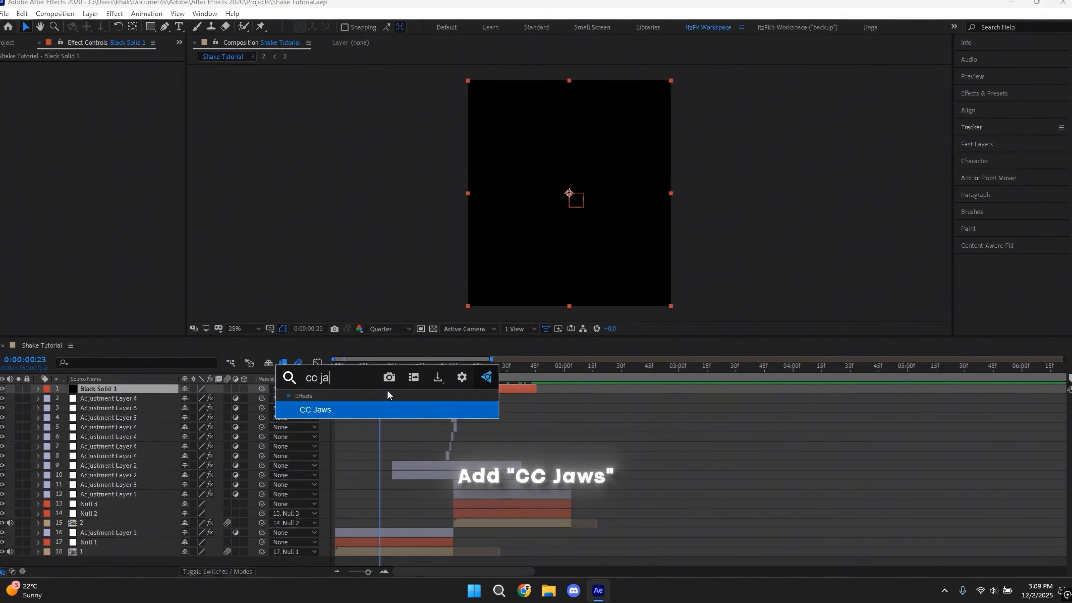
{"action": "key", "text": "Return"}
{"action": "left_click", "coordinate": [109, 127]}
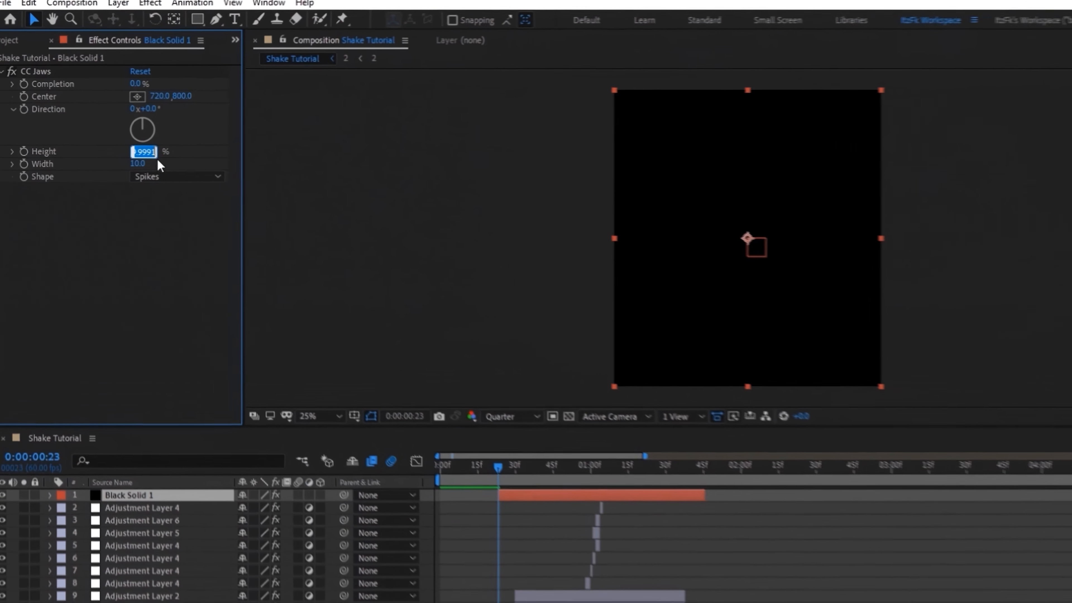
{"action": "type", "text": "0"}
{"action": "key", "text": "Return"}
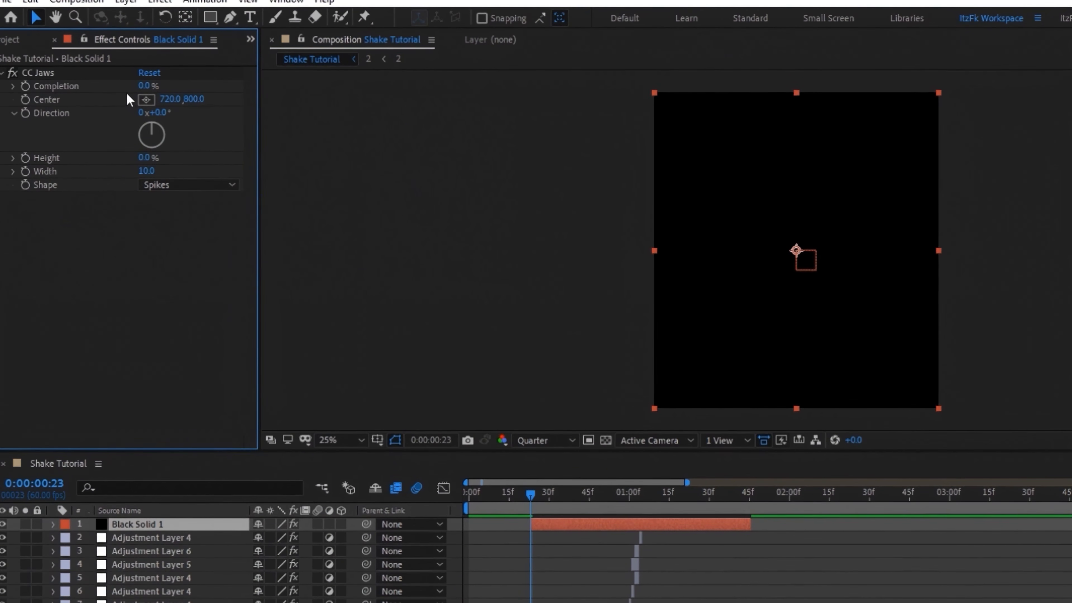
Set CC Jaws Completion to 100% and keyframe it at the solid's first frame, 0:00:00:23.
{"action": "type", "text": "100"}
{"action": "key", "text": "Return"}
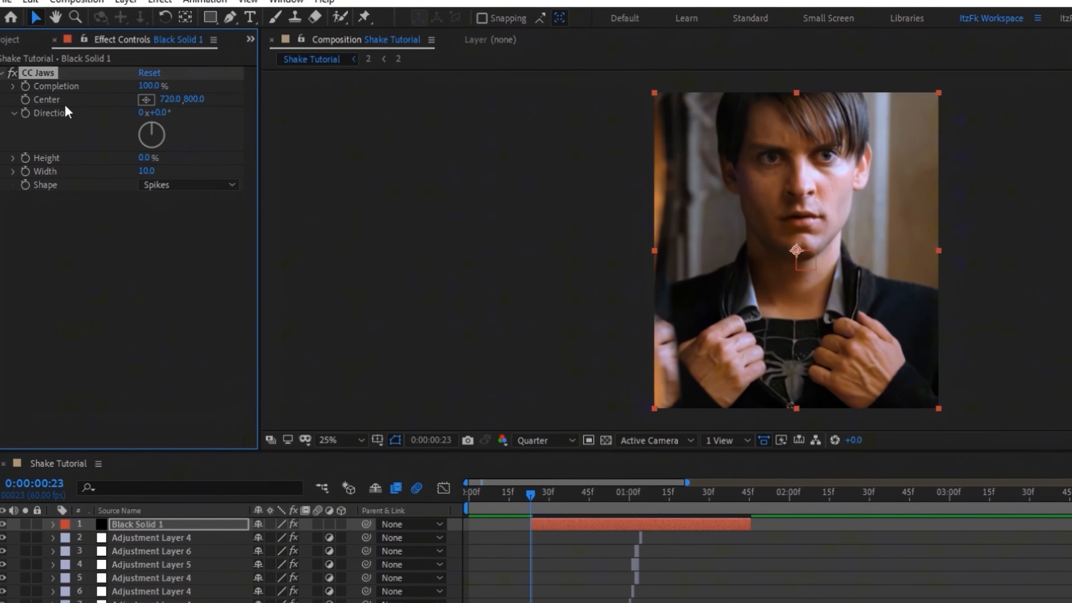
{"action": "left_click", "coordinate": [25, 86]}
{"action": "left_click", "coordinate": [3, 72]}
{"action": "key", "text": "u"}
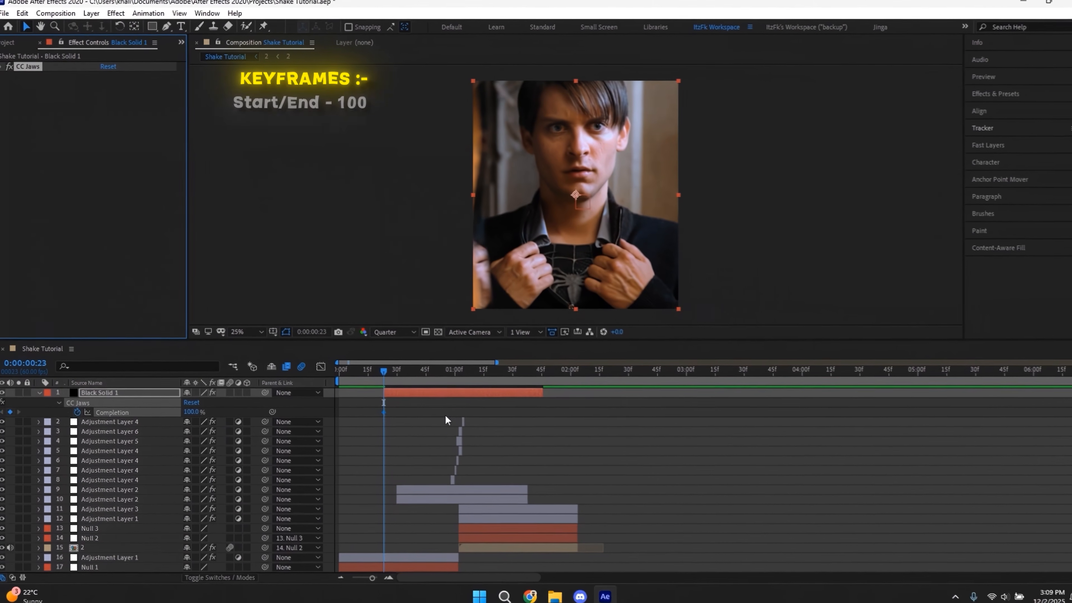
Add a Completion keyframe of 75% at the clip change, 0:00:01:02.
{"action": "scroll", "coordinate": [454, 378], "scroll_direction": "up", "scroll_amount": 2}
{"action": "left_click", "coordinate": [461, 367]}
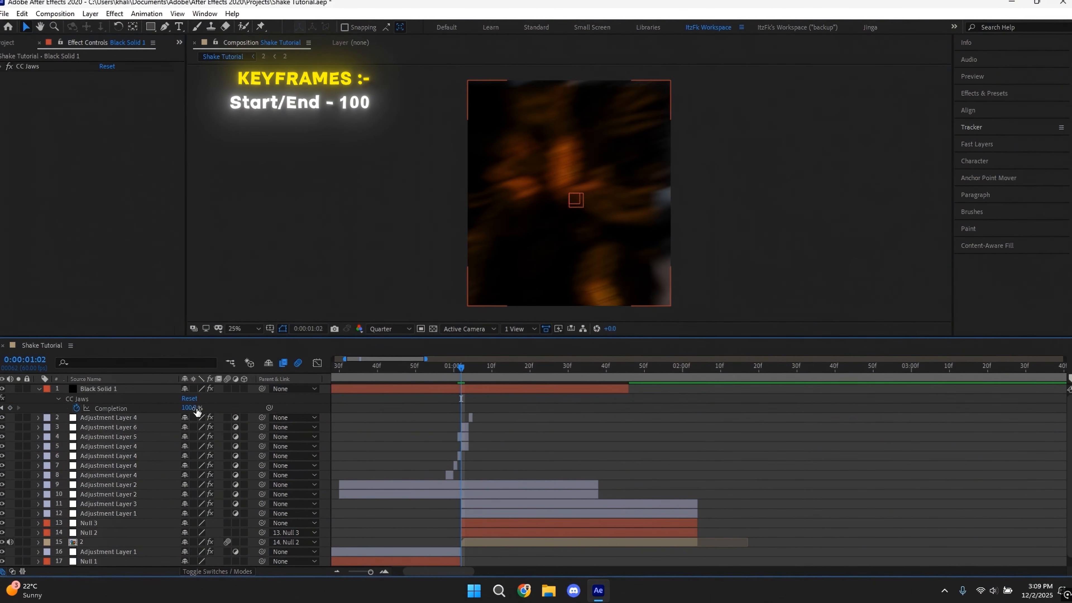
{"action": "type", "text": "75"}
{"action": "key", "text": "Return"}
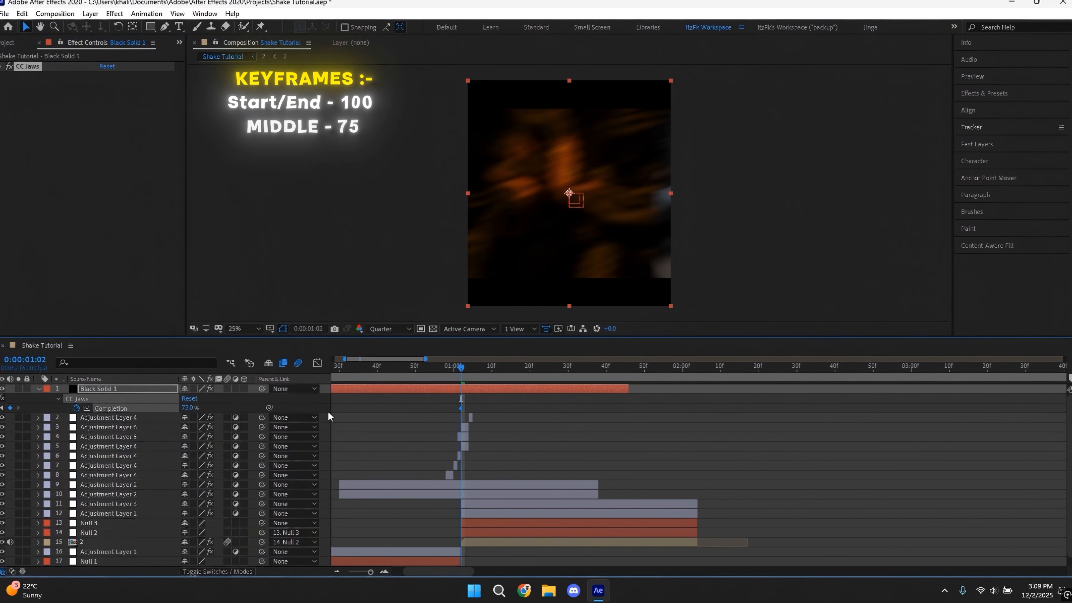
Add a Completion keyframe of 100% at the black solid's last frame, 0:00:01:48.
{"action": "key", "text": "o"}
{"action": "left_click_drag", "start_coordinate": [628, 388], "coordinate": [335, 392]}
{"action": "key", "text": "o"}
{"action": "left_click", "coordinate": [191, 408]}
{"action": "type", "text": "100"}
{"action": "key", "text": "Return"}
Reshape the Completion curve to fall steeply into the middle keyframe and ease out long towards the last one.
{"action": "scroll", "coordinate": [622, 441], "scroll_direction": "down", "scroll_amount": 2}
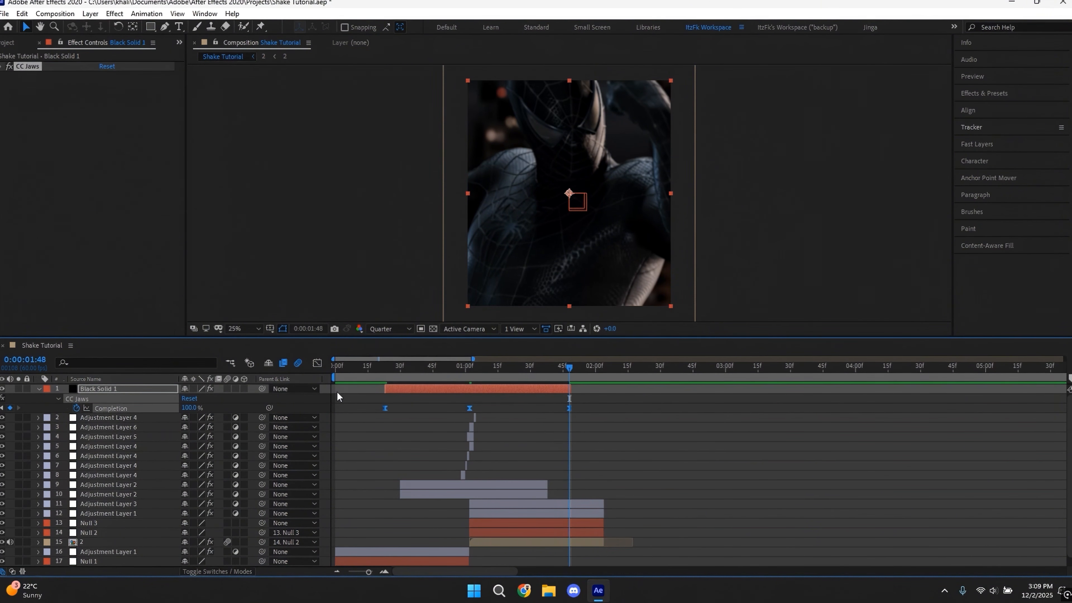
{"action": "left_click", "coordinate": [318, 364]}
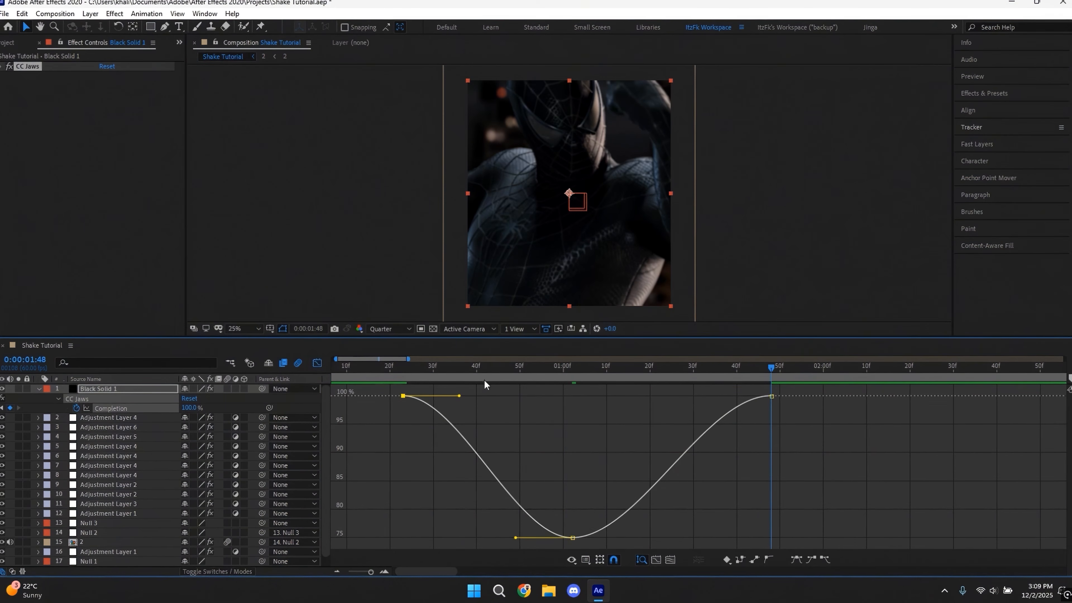
{"action": "left_click_drag", "start_coordinate": [460, 396], "coordinate": [486, 398]}
{"action": "left_click_drag", "start_coordinate": [515, 537], "coordinate": [528, 515]}
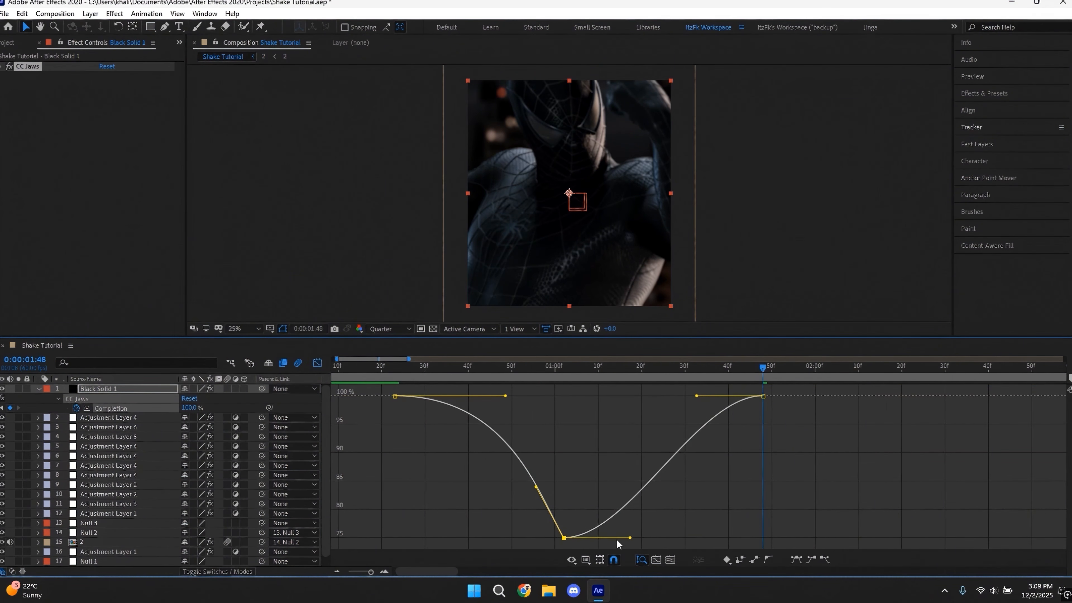
{"action": "left_click_drag", "start_coordinate": [698, 397], "coordinate": [632, 396]}
Sharpen the Completion curve's drop into the middle keyframe further, previewing the bars' motion from the solid's start.
{"action": "left_click", "coordinate": [395, 367]}
{"action": "key", "text": "space"}
{"action": "left_click_drag", "start_coordinate": [416, 427], "coordinate": [370, 389]}
{"action": "left_click_drag", "start_coordinate": [505, 395], "coordinate": [517, 396]}
{"action": "left_click_drag", "start_coordinate": [536, 487], "coordinate": [546, 486]}
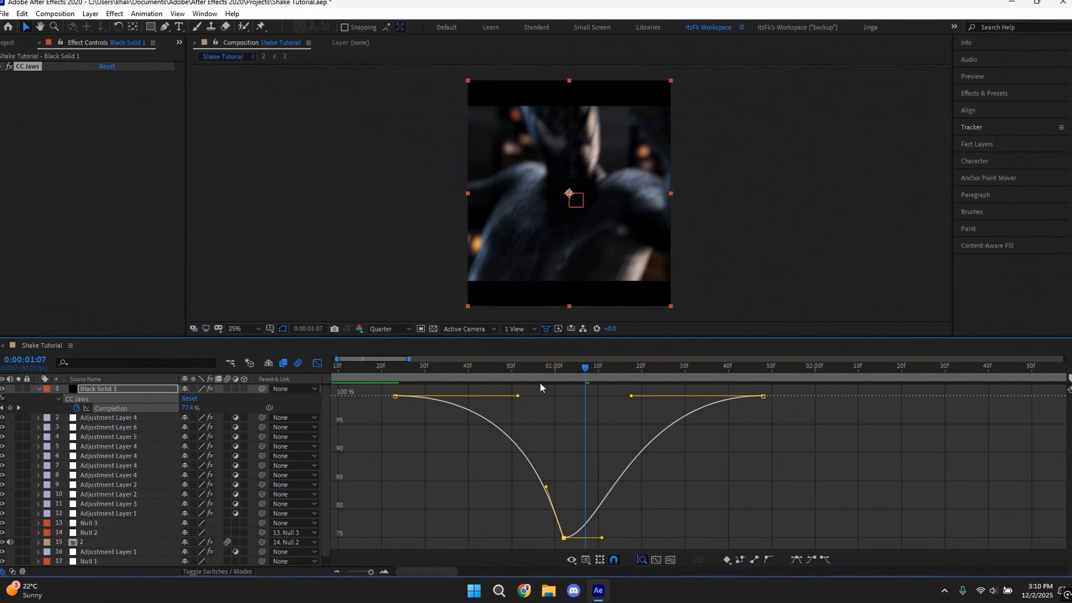
{"action": "left_click", "coordinate": [395, 368]}
{"action": "key", "text": "space"}
Set the black solid's Opacity to 65%.
{"action": "left_click", "coordinate": [554, 368]}
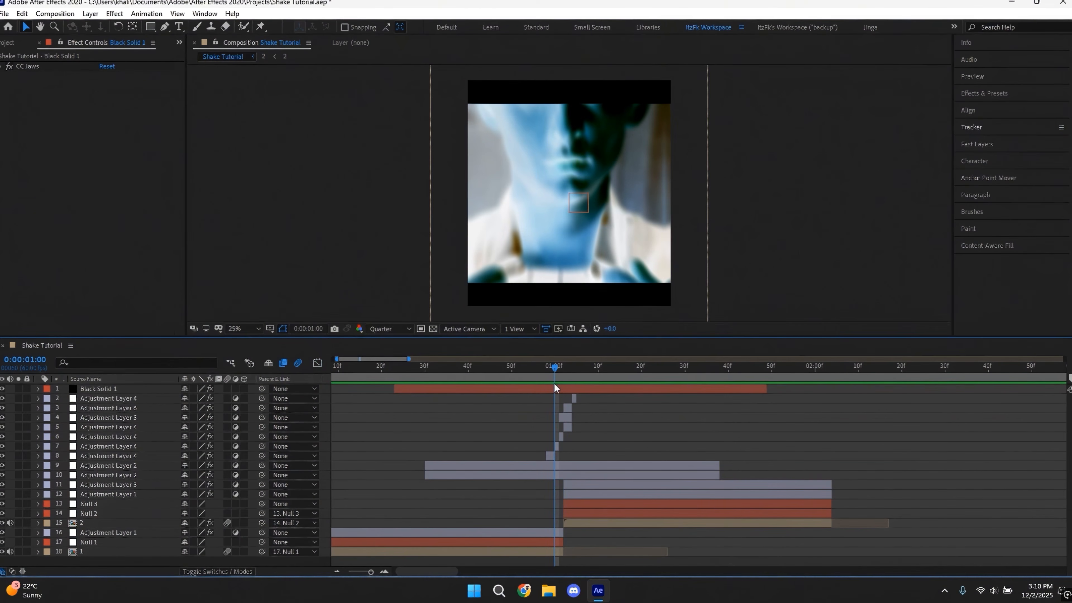
{"action": "left_click", "coordinate": [554, 388]}
{"action": "key", "text": "t"}
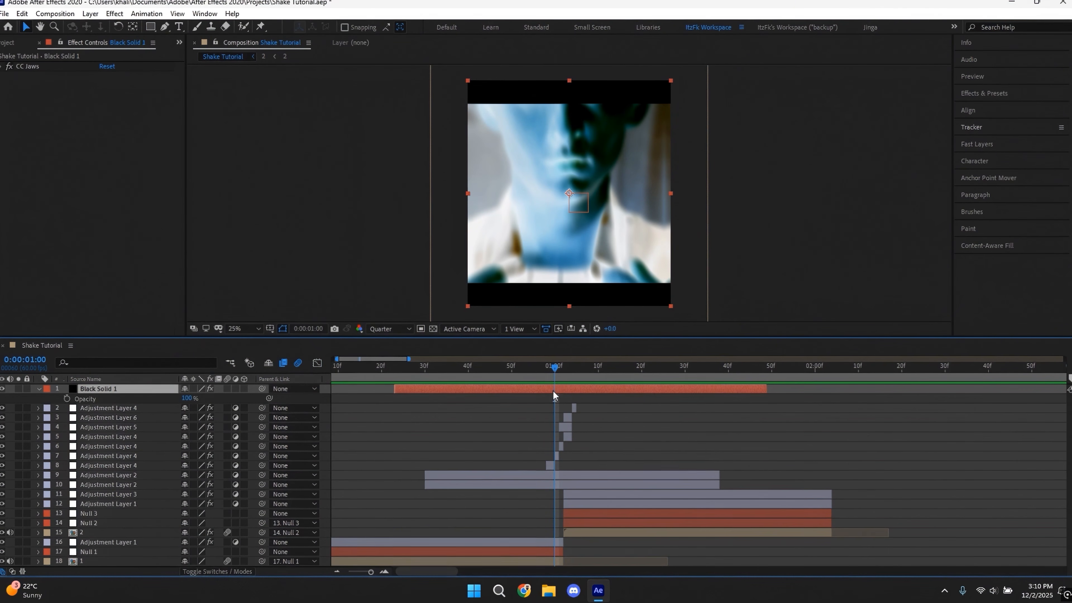
{"action": "left_click", "coordinate": [189, 398]}
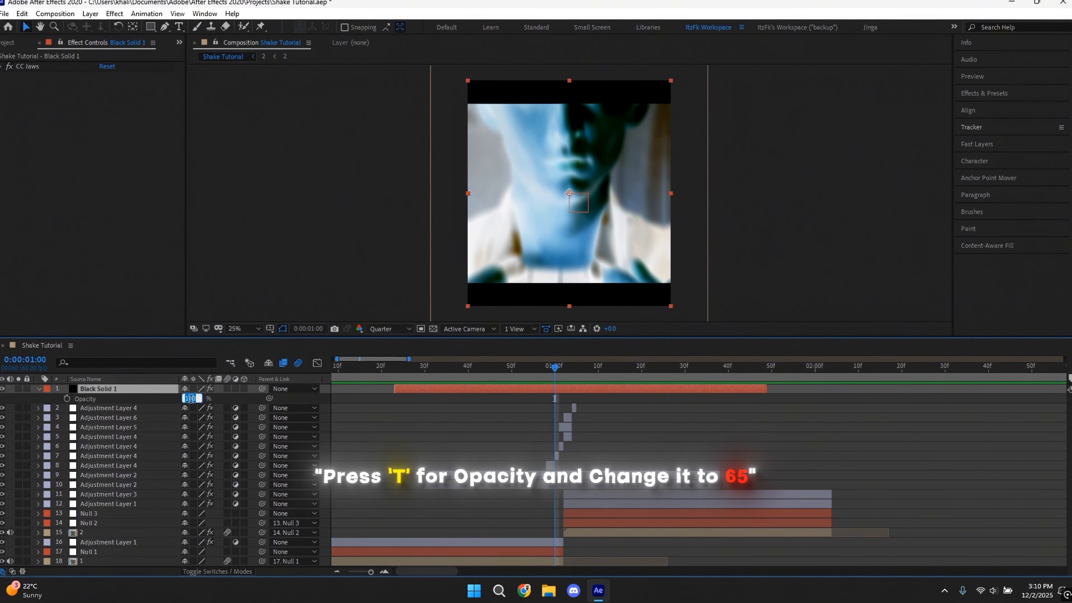
{"action": "type", "text": "65"}
{"action": "key", "text": "Return"}
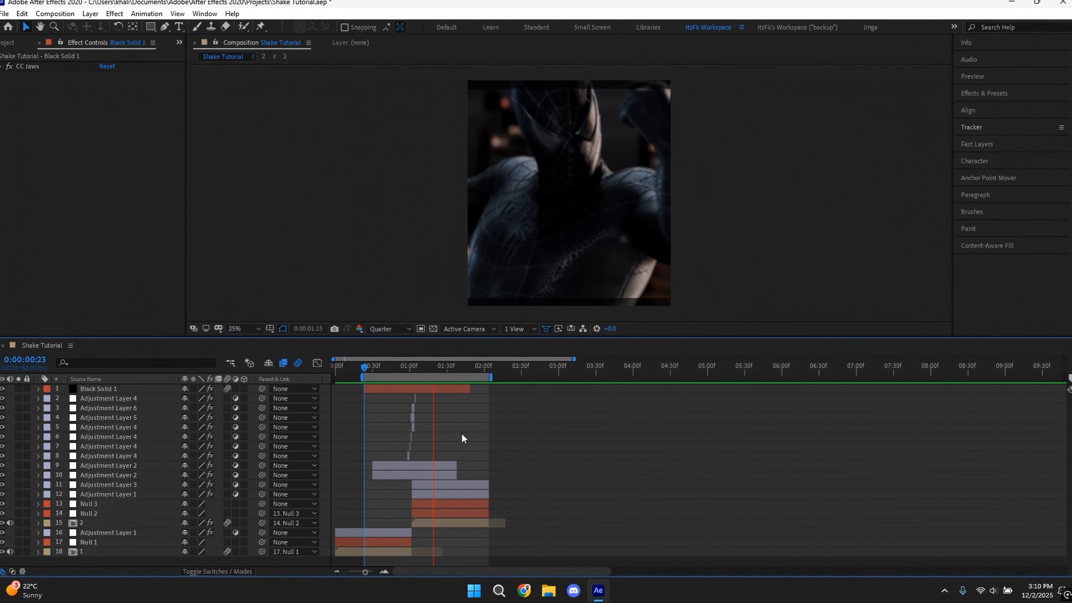
Reset the work area to the whole composition and return to its first frame.
{"action": "key", "text": "space"}
{"action": "double_click", "coordinate": [425, 375]}
{"action": "left_click_drag", "start_coordinate": [425, 369], "coordinate": [336, 391]}
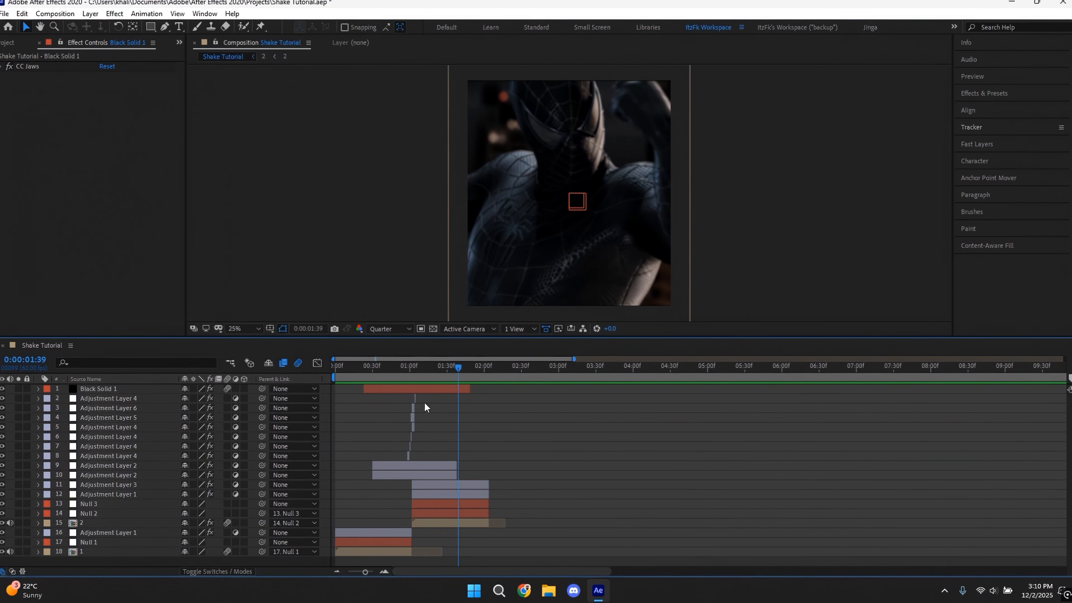
Play back the transition from the start and scrub through the clip change.
{"action": "key", "text": "space"}
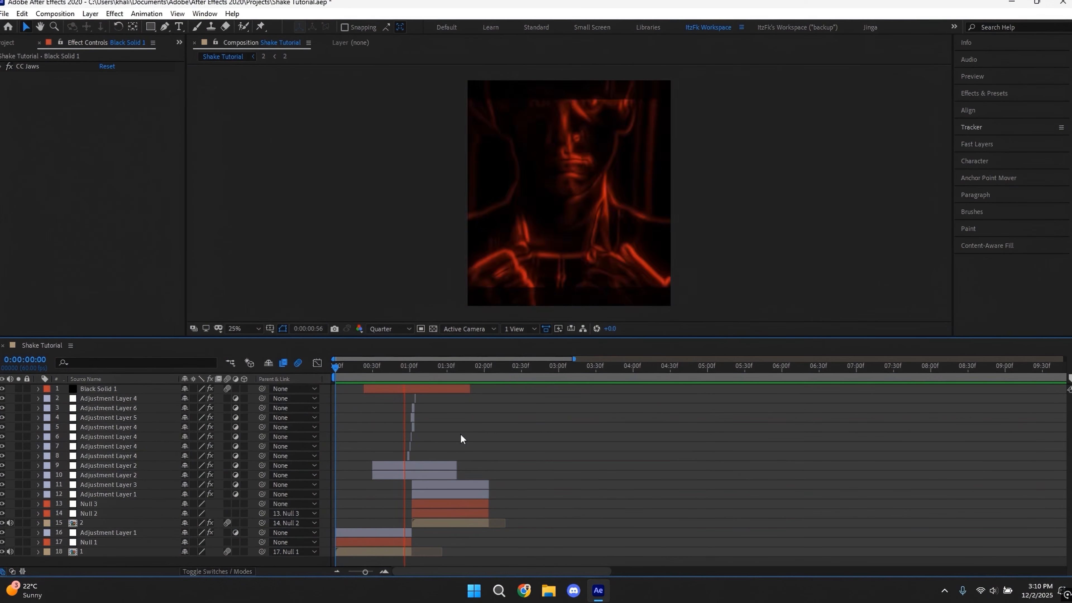
{"action": "key", "text": "space"}
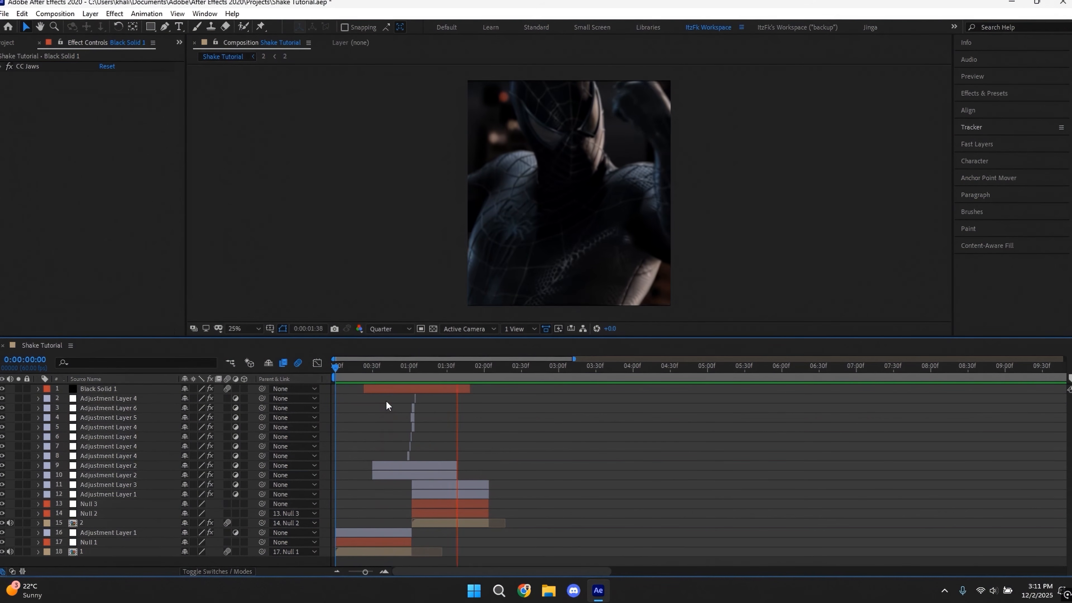
{"action": "key", "text": "space"}
{"action": "left_click_drag", "start_coordinate": [384, 379], "coordinate": [431, 396]}
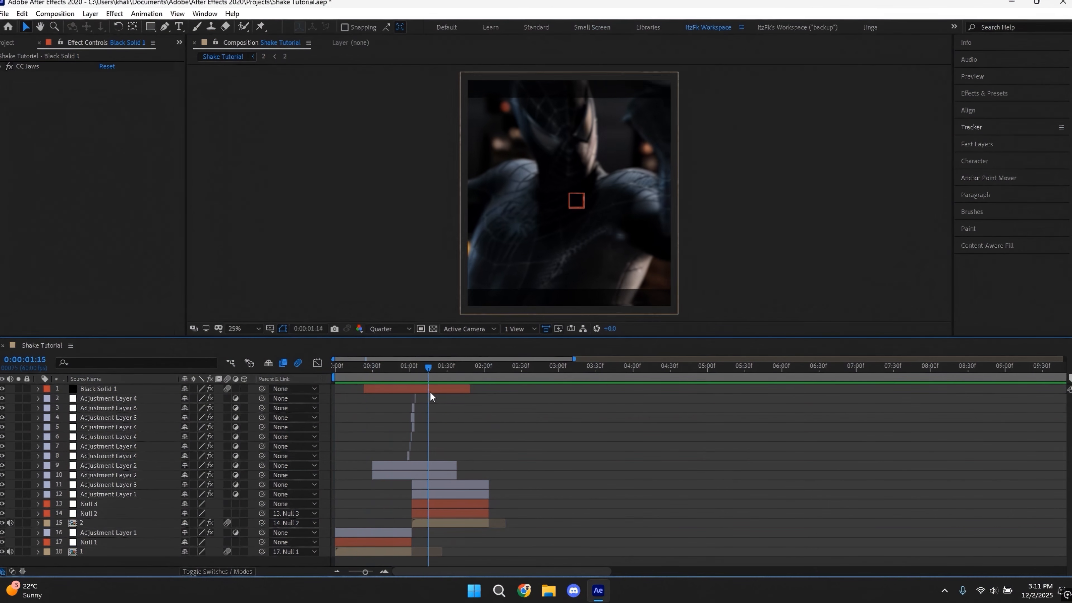